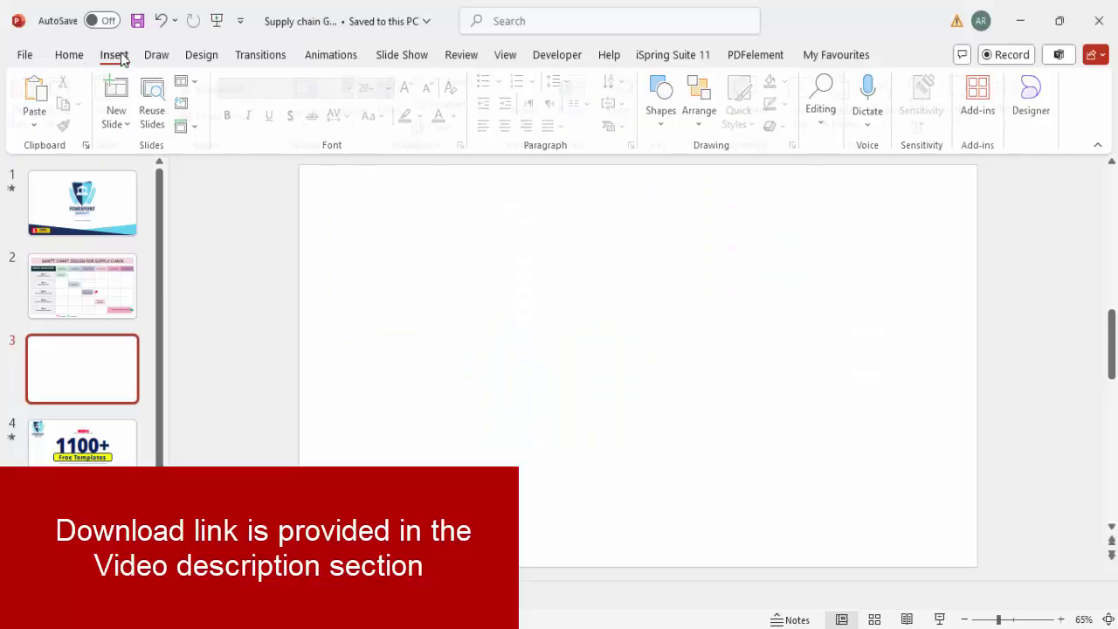
# Step: Insert a 7-column by 6-row table on slide 3 and stretch it across most of the slide
pyautogui.click(116, 114)
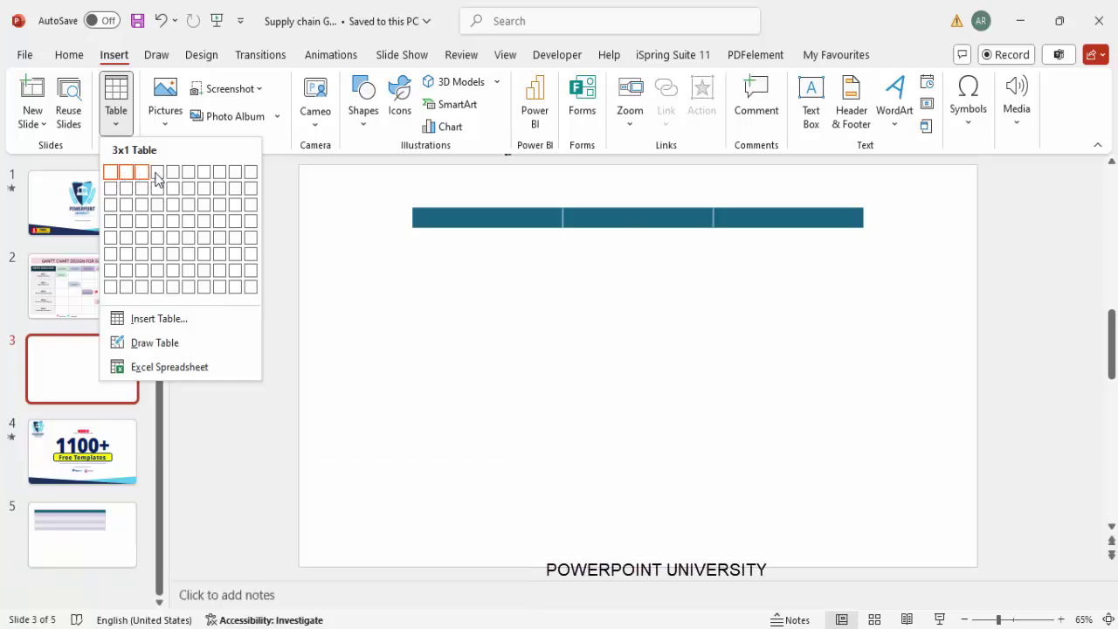
pyautogui.click(202, 252)
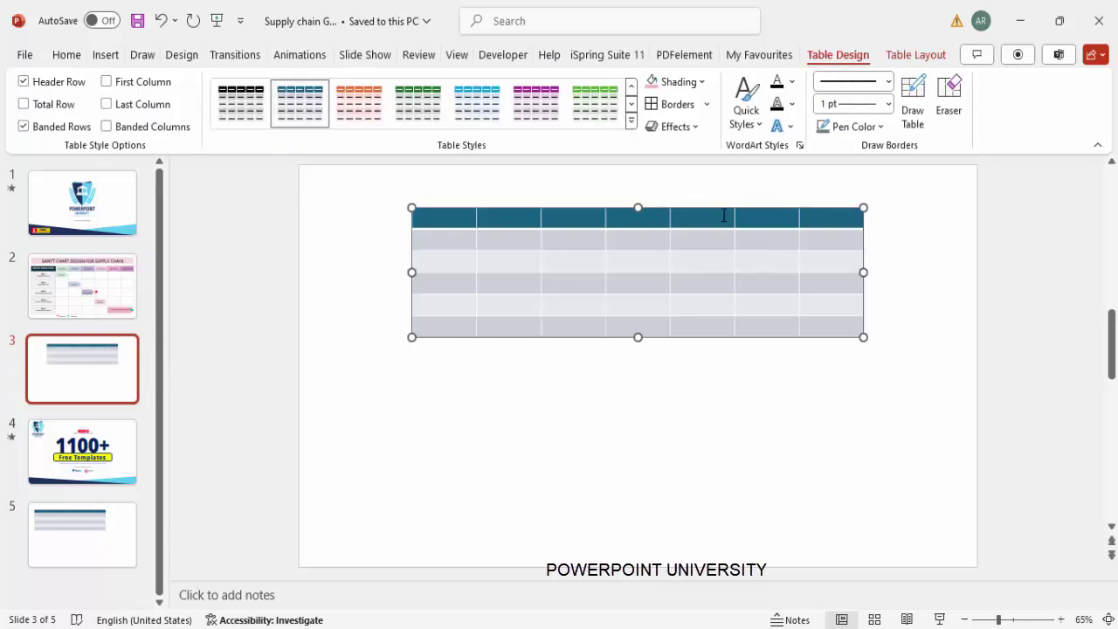
pyautogui.moveTo(720, 212); pyautogui.dragTo(632, 272)
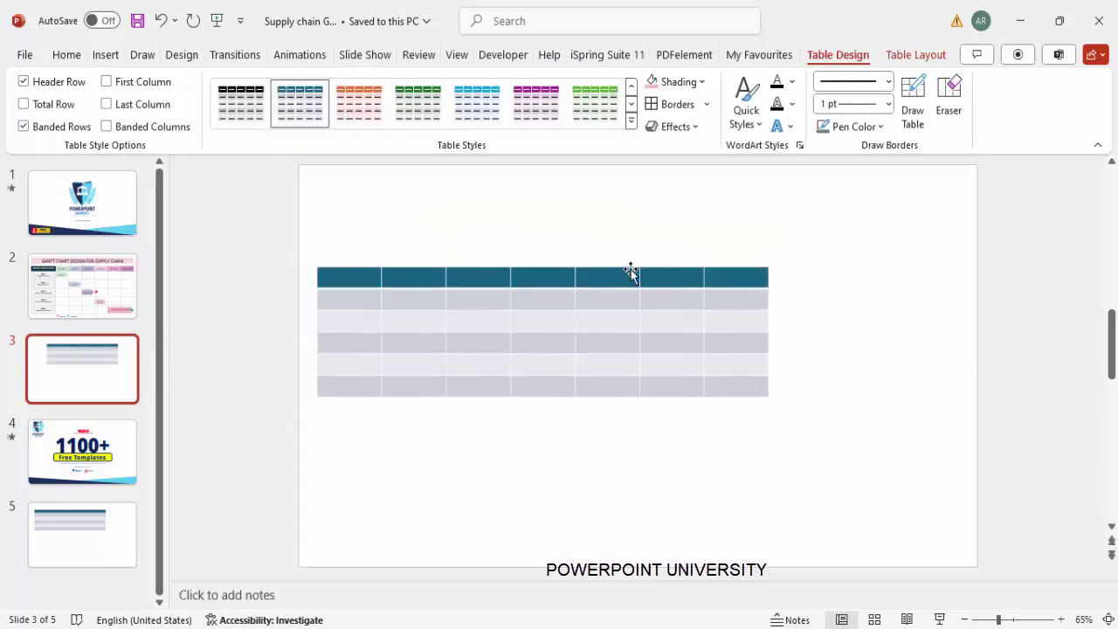
pyautogui.moveTo(769, 333); pyautogui.dragTo(958, 355)
pyautogui.moveTo(637, 397); pyautogui.dragTo(637, 543)
pyautogui.moveTo(638, 266); pyautogui.dragTo(637, 254)
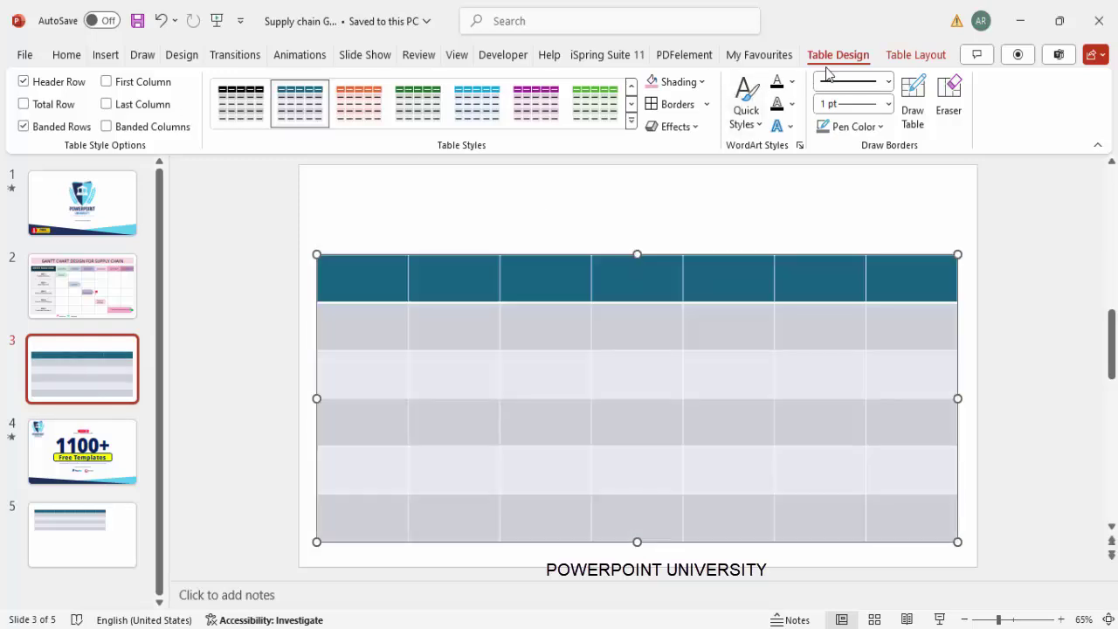
# Step: Turn off Banded Rows and Header Row, then give every cell thin grey borders and white shading
pyautogui.click(24, 128)
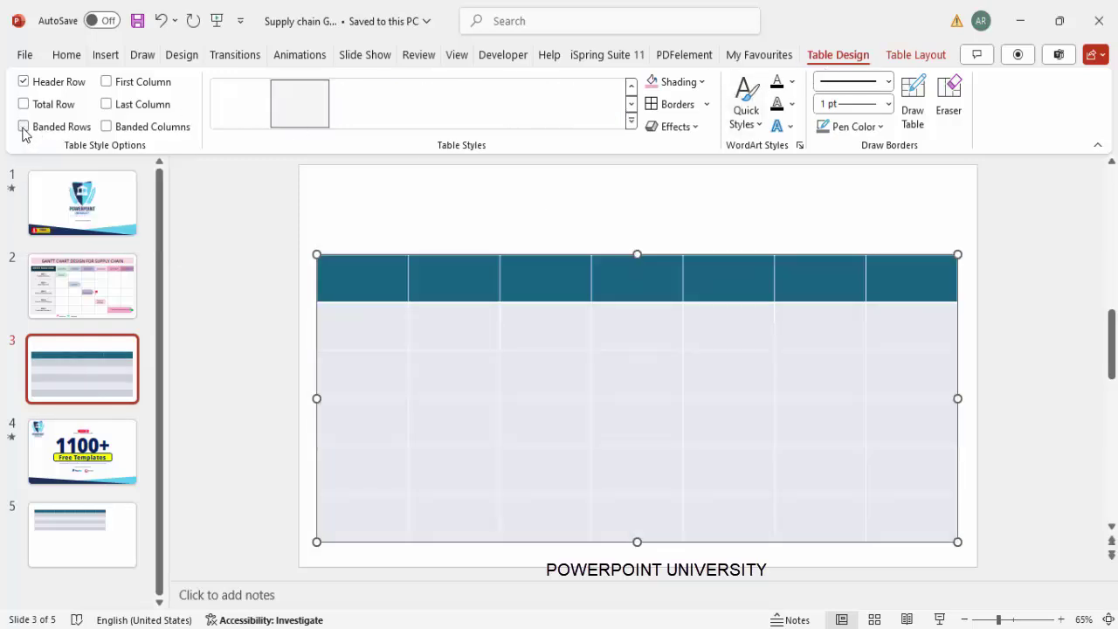
pyautogui.click(23, 83)
pyautogui.moveTo(909, 277); pyautogui.dragTo(347, 494)
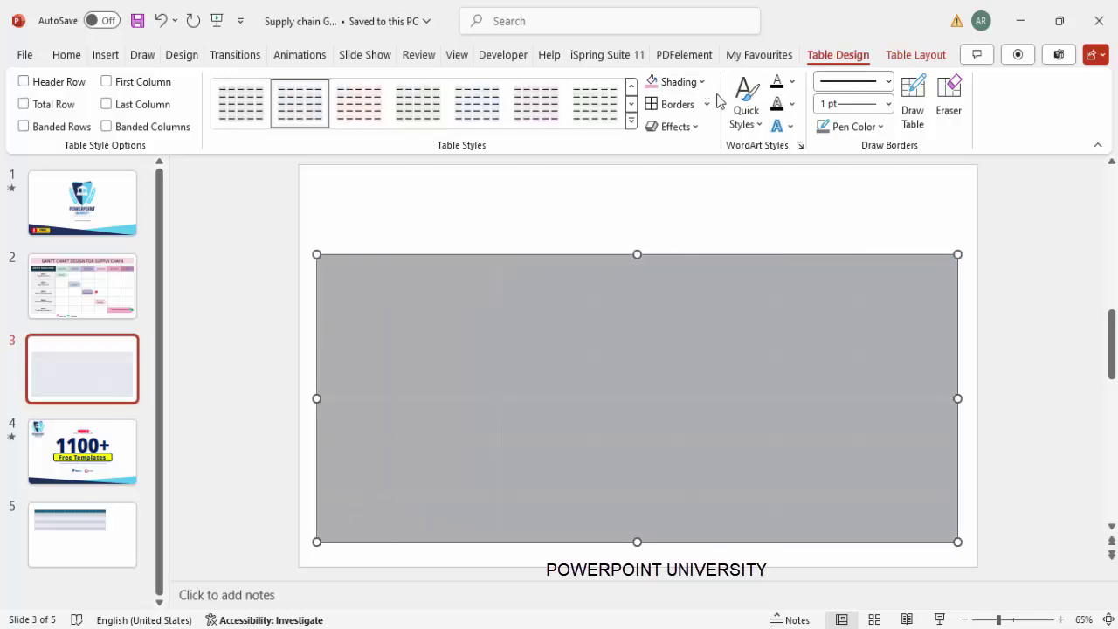
pyautogui.click(881, 129)
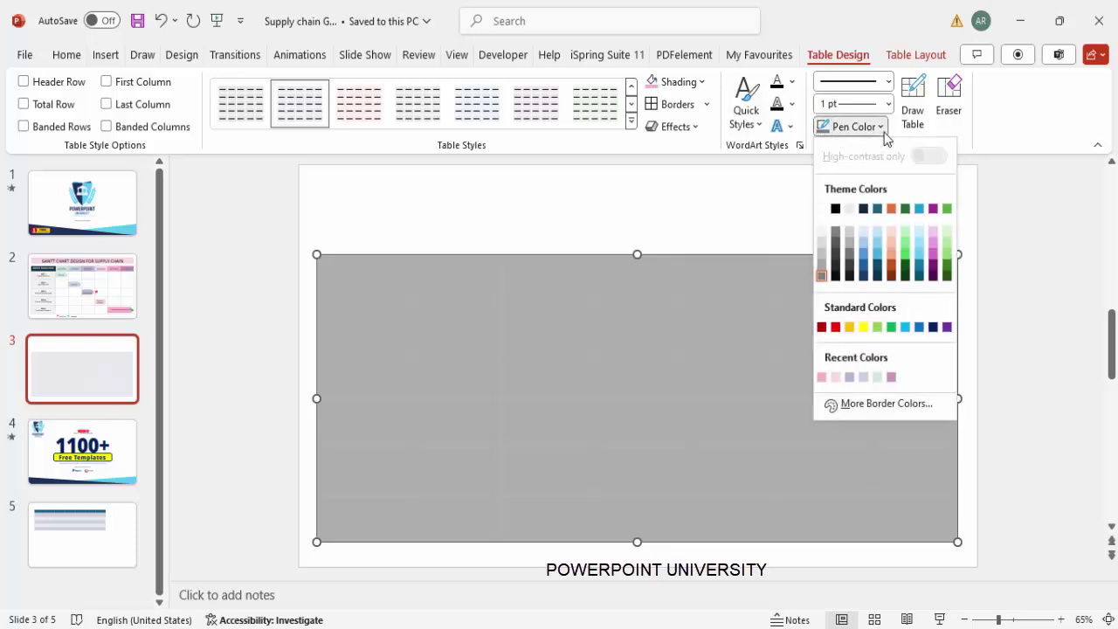
pyautogui.click(821, 276)
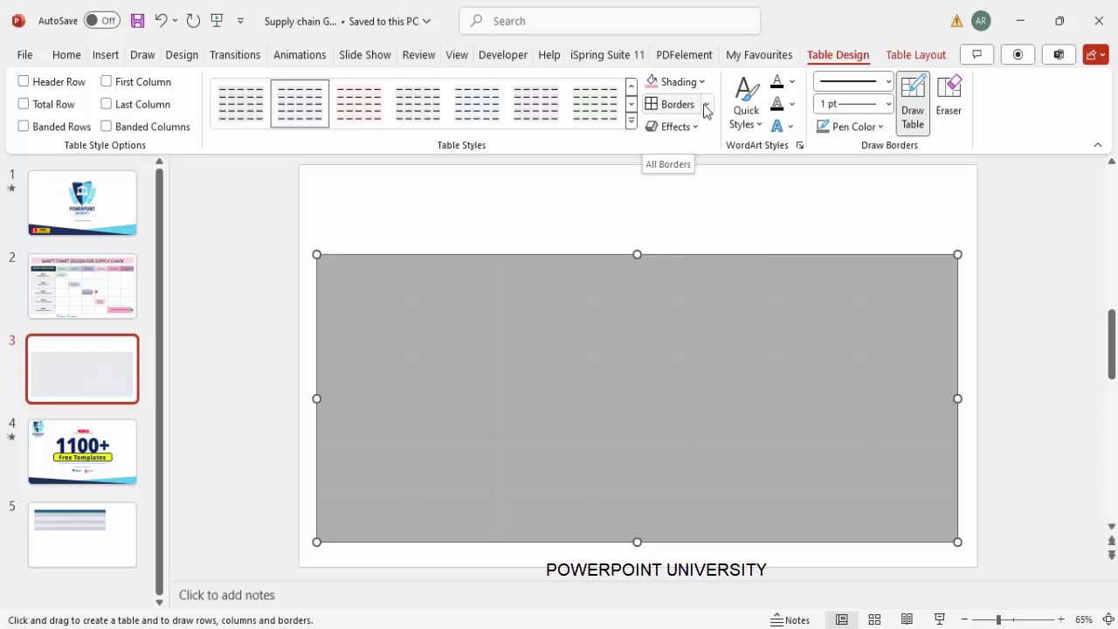
pyautogui.click(660, 106)
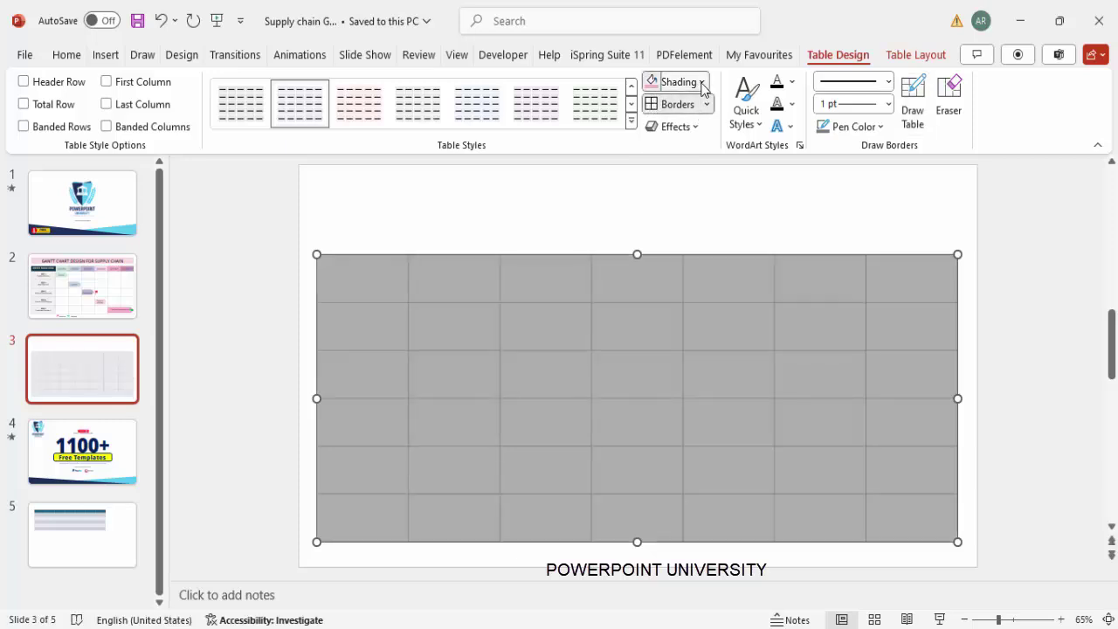
pyautogui.click(677, 82)
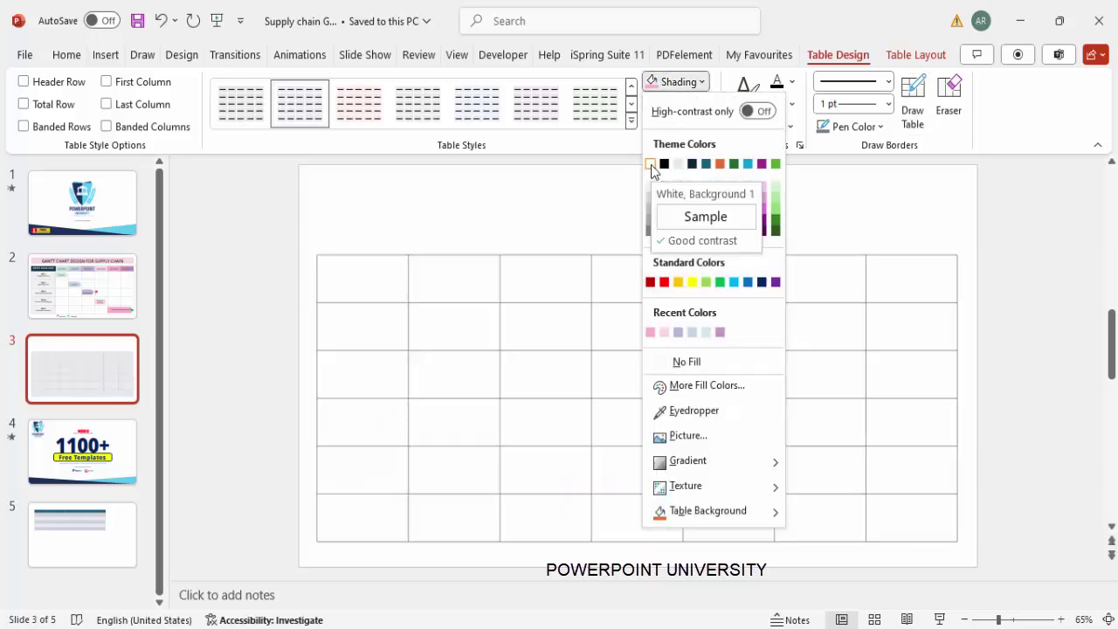
pyautogui.click(651, 166)
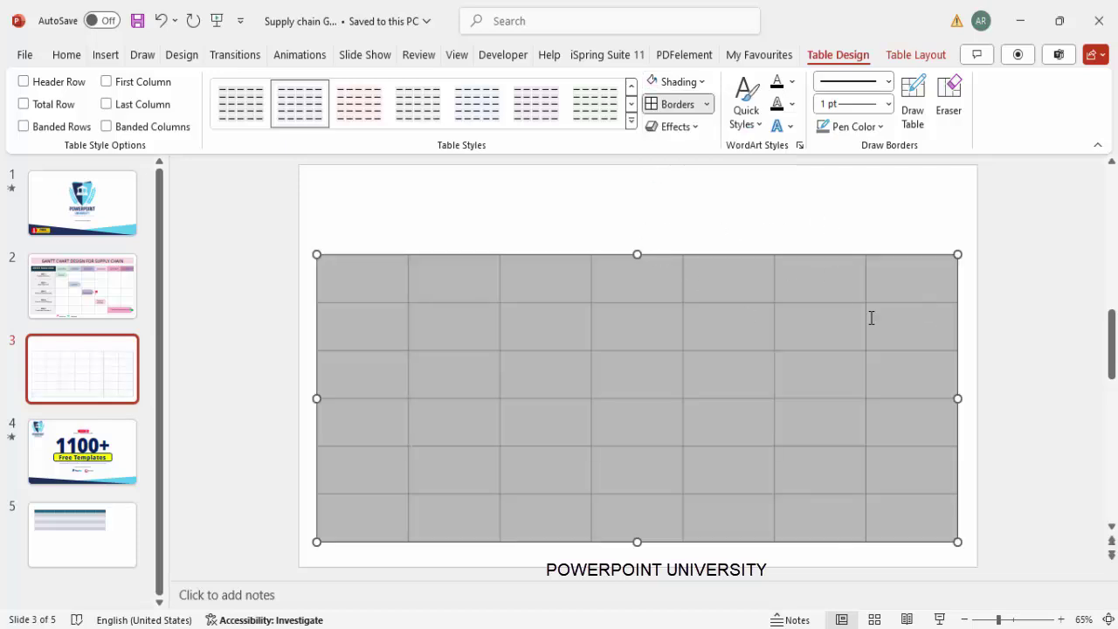
pyautogui.click(756, 231)
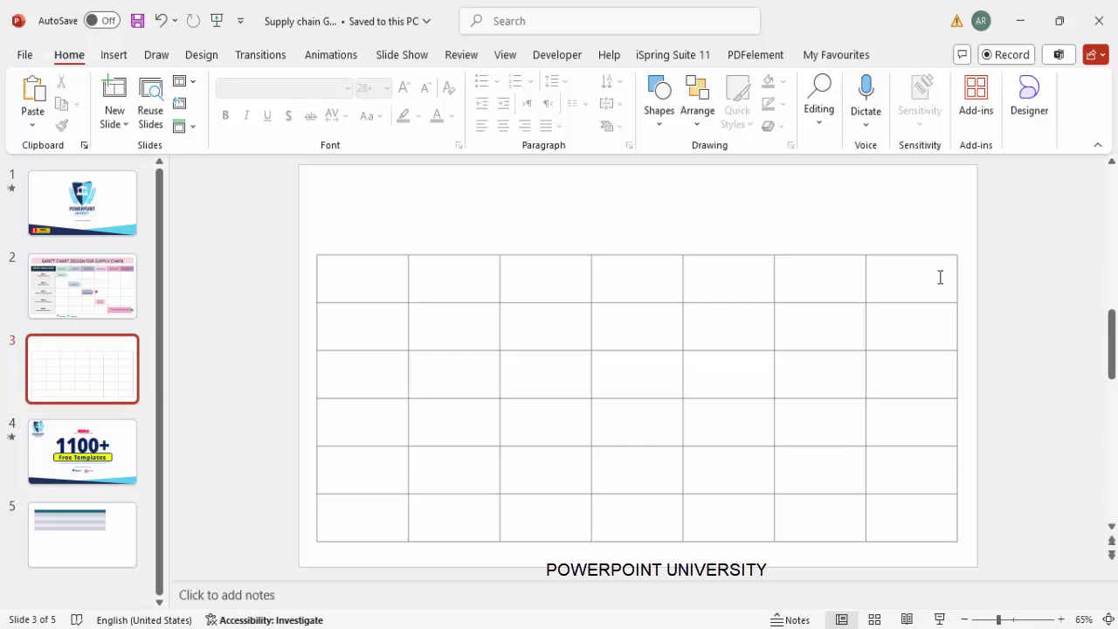
# Step: Widen the first column to 3.1" and narrow the table to fit the slide
pyautogui.moveTo(365, 265); pyautogui.dragTo(339, 506)
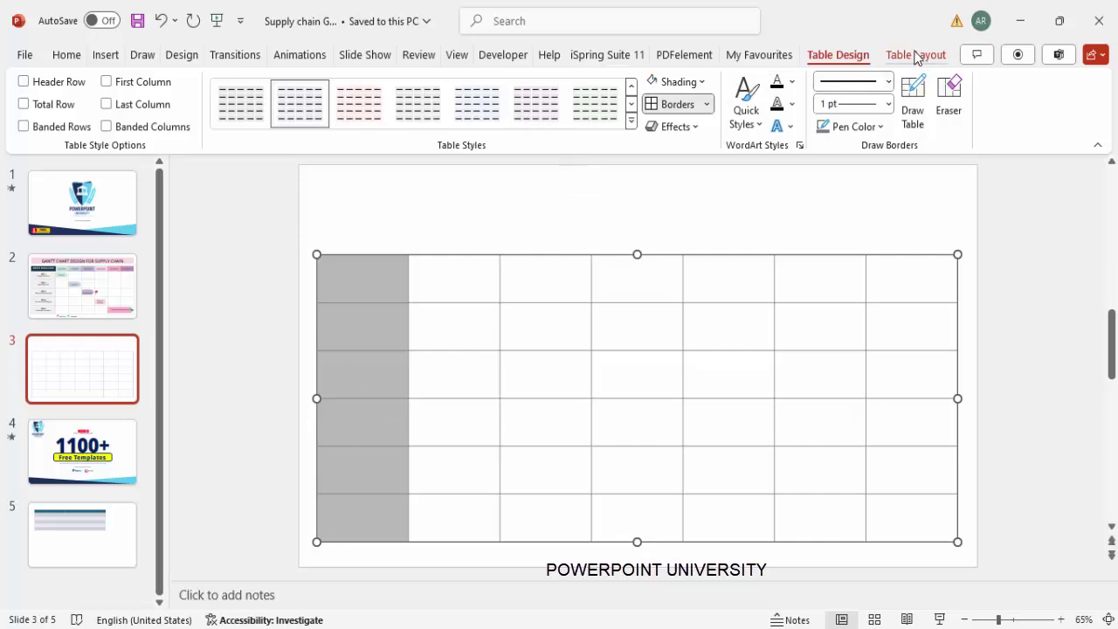
pyautogui.click(915, 55)
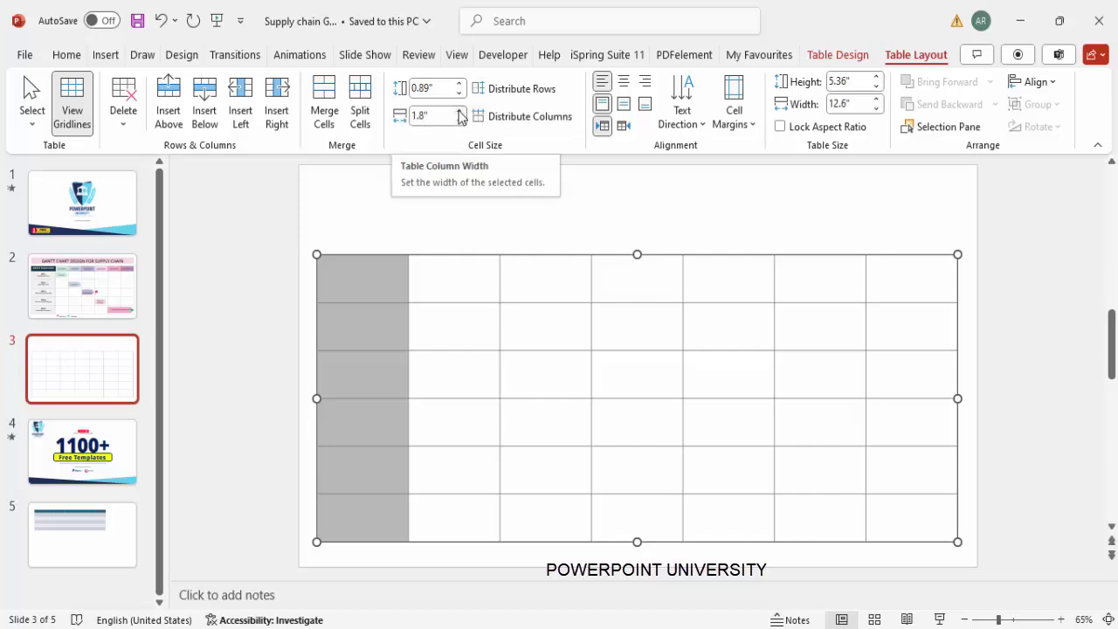
pyautogui.click(461, 112)
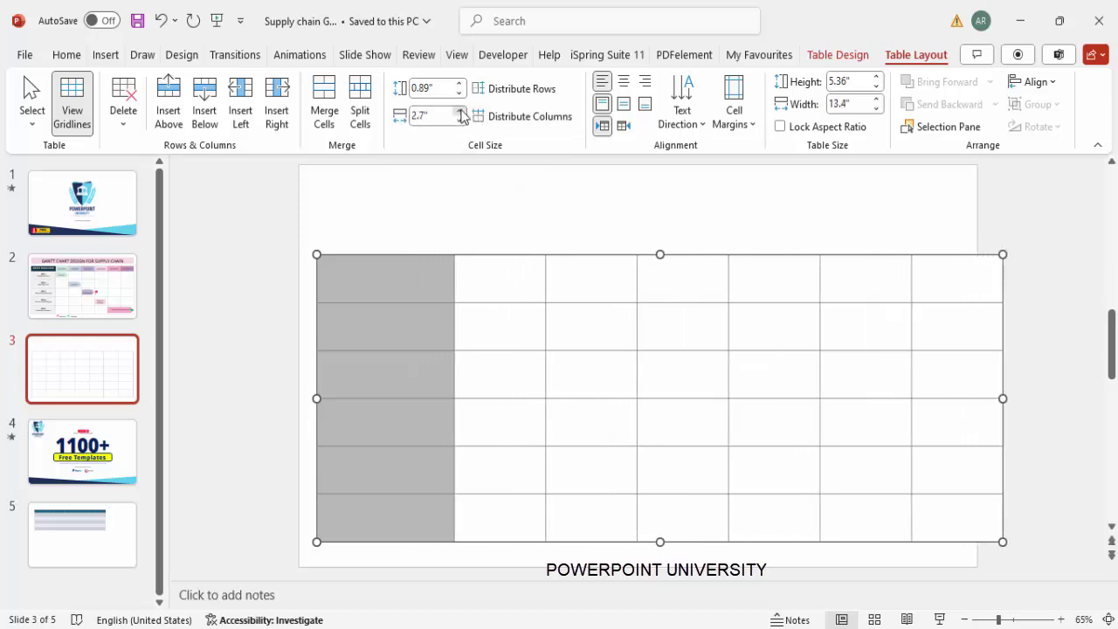
pyautogui.click(461, 116)
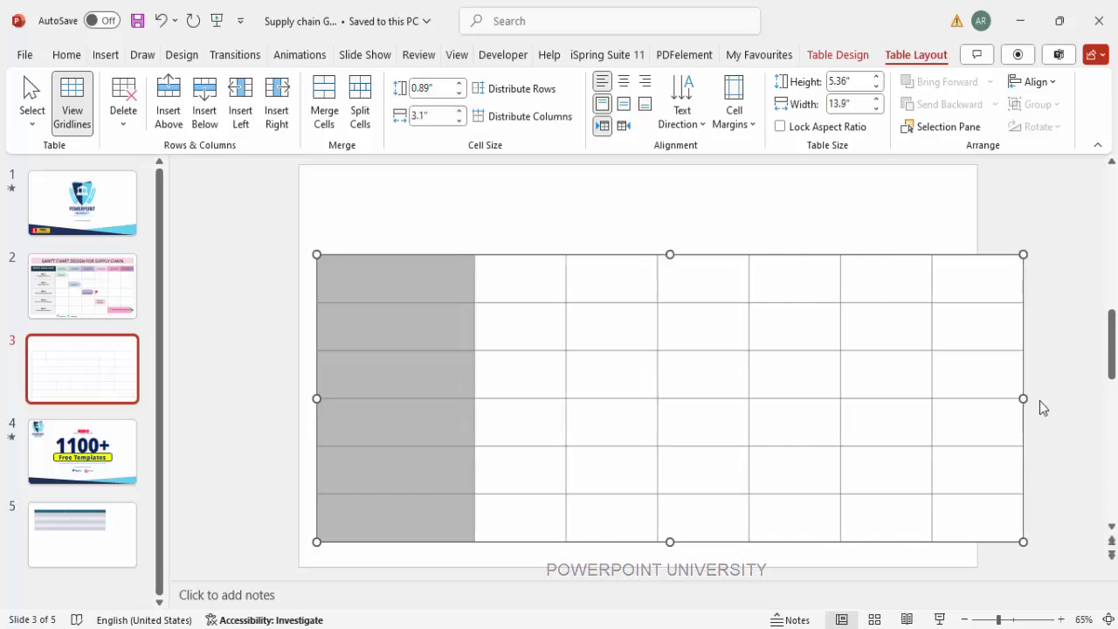
pyautogui.moveTo(1024, 399); pyautogui.dragTo(961, 399)
pyautogui.moveTo(424, 280); pyautogui.dragTo(421, 520)
pyautogui.click(988, 339)
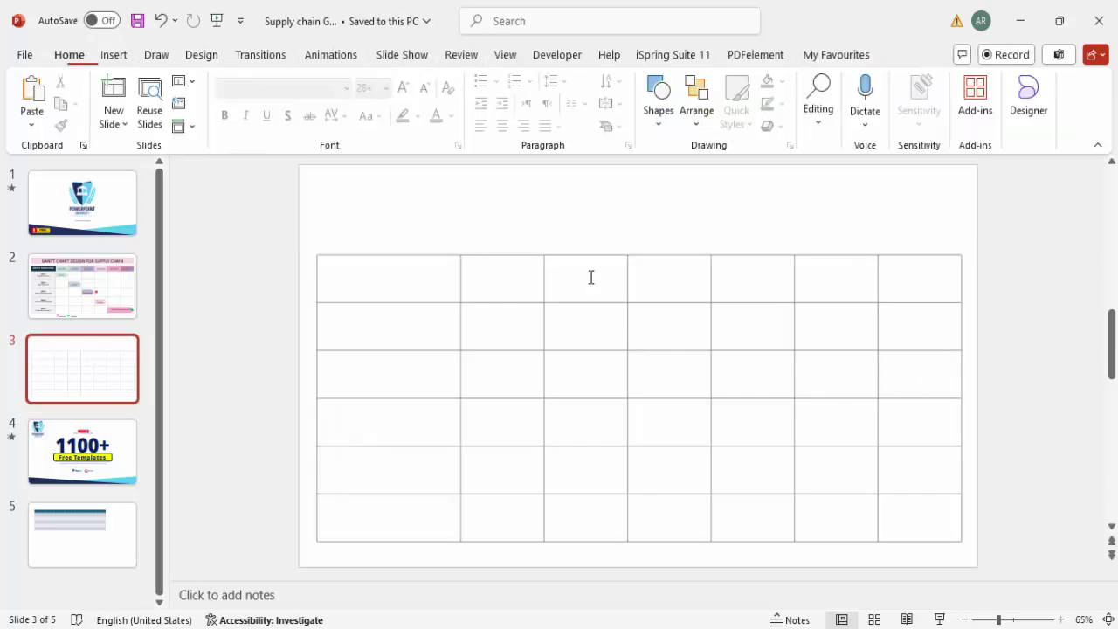
# Step: Reduce the top row height to 0.6" and stretch the table to 5.29" tall
pyautogui.moveTo(406, 273); pyautogui.dragTo(920, 284)
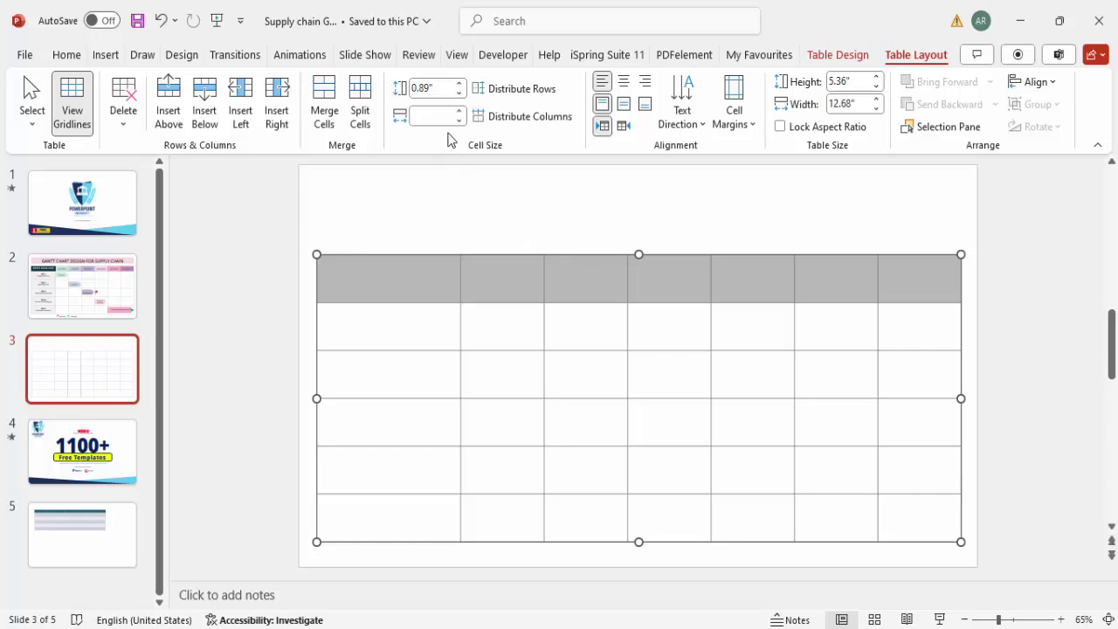
pyautogui.click(458, 92)
pyautogui.click(458, 93)
pyautogui.click(458, 93)
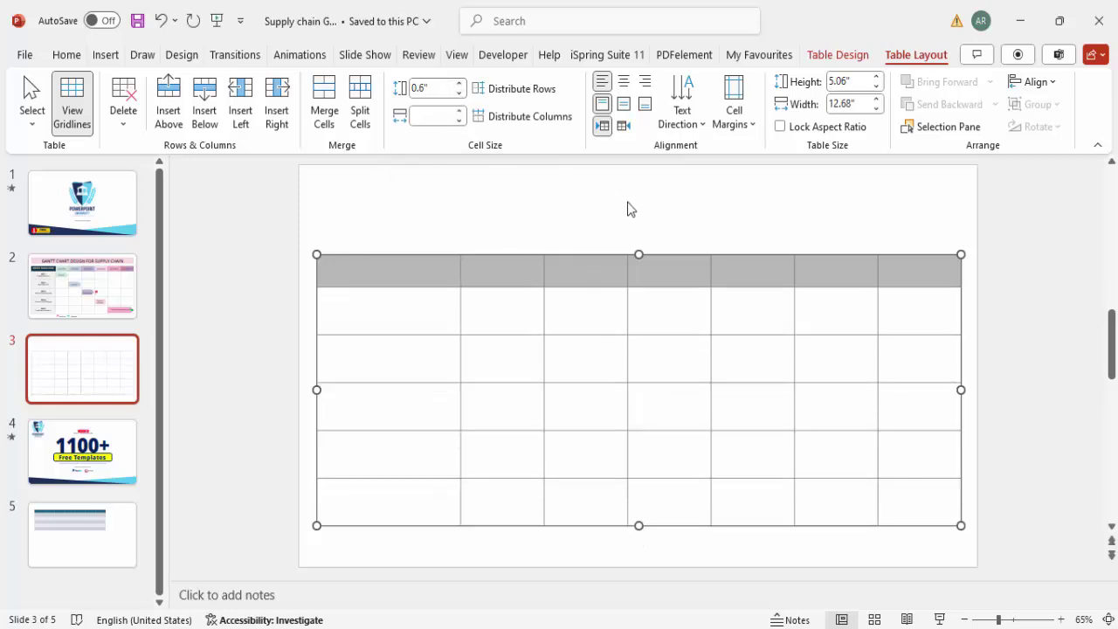
pyautogui.click(648, 210)
pyautogui.click(629, 518)
pyautogui.moveTo(639, 525); pyautogui.dragTo(639, 537)
pyautogui.click(1040, 327)
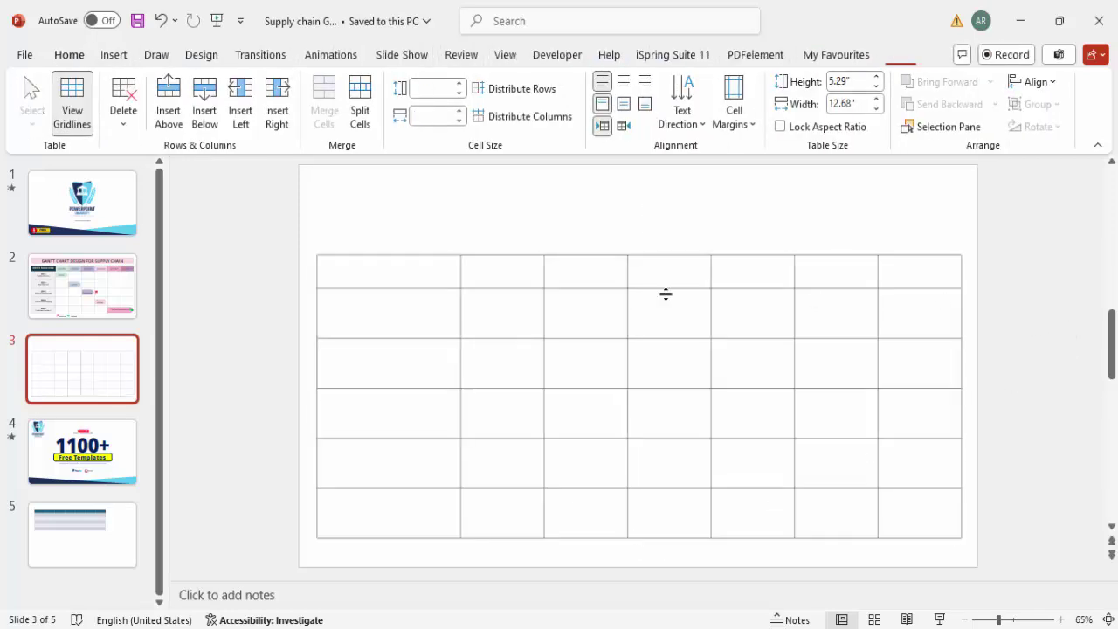
# Step: Set all table text to black Open Sans
pyautogui.moveTo(414, 272); pyautogui.dragTo(925, 518)
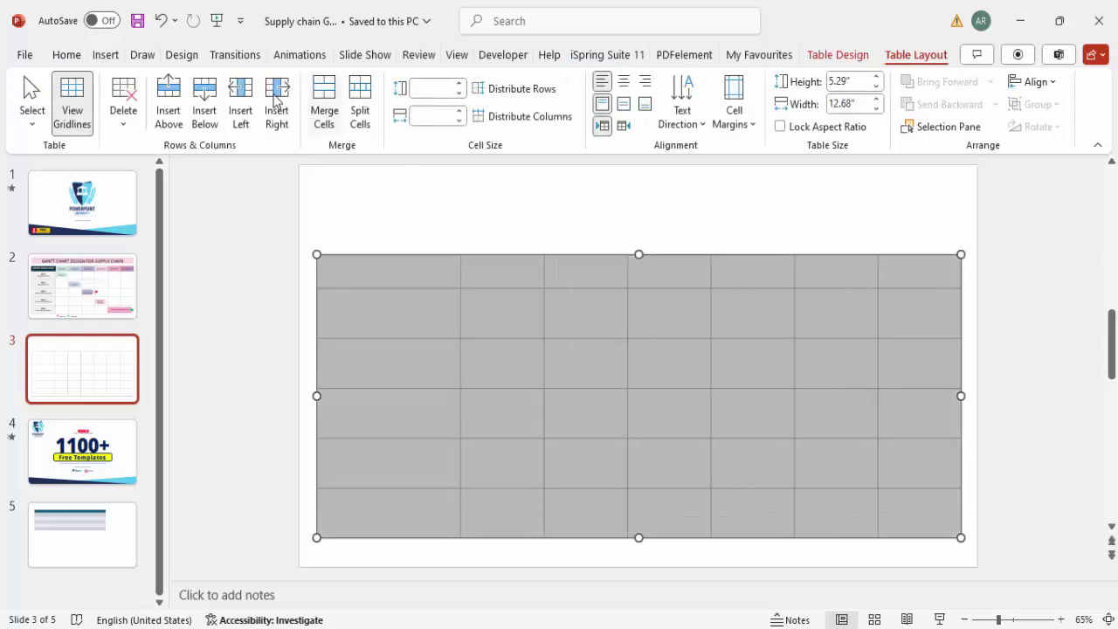
pyautogui.click(65, 54)
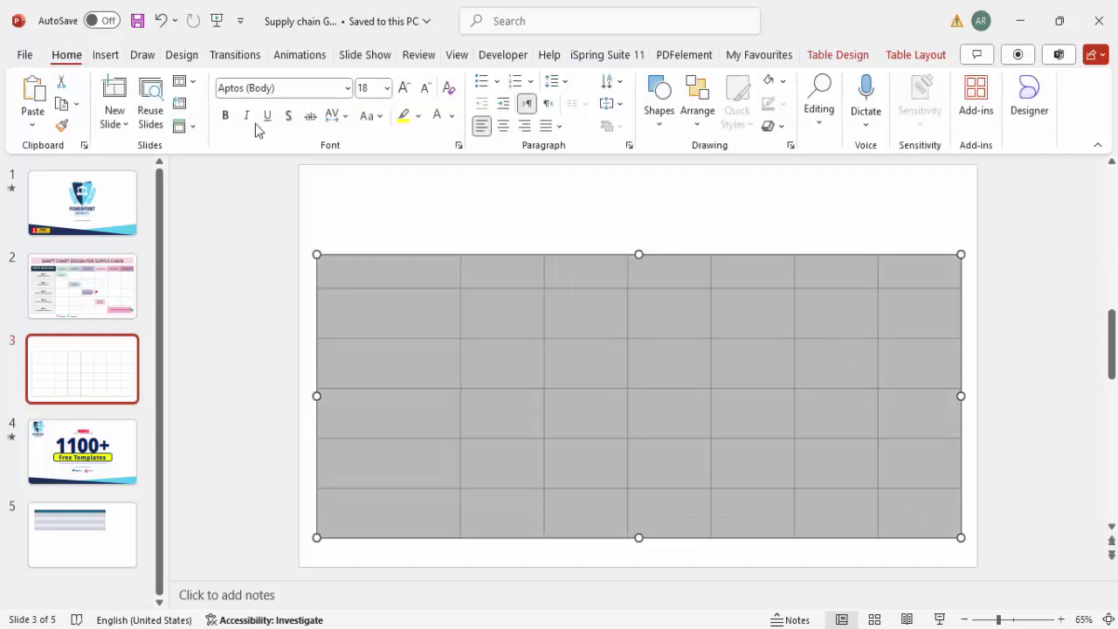
pyautogui.click(319, 88)
pyautogui.write('Open Sans Semibold')
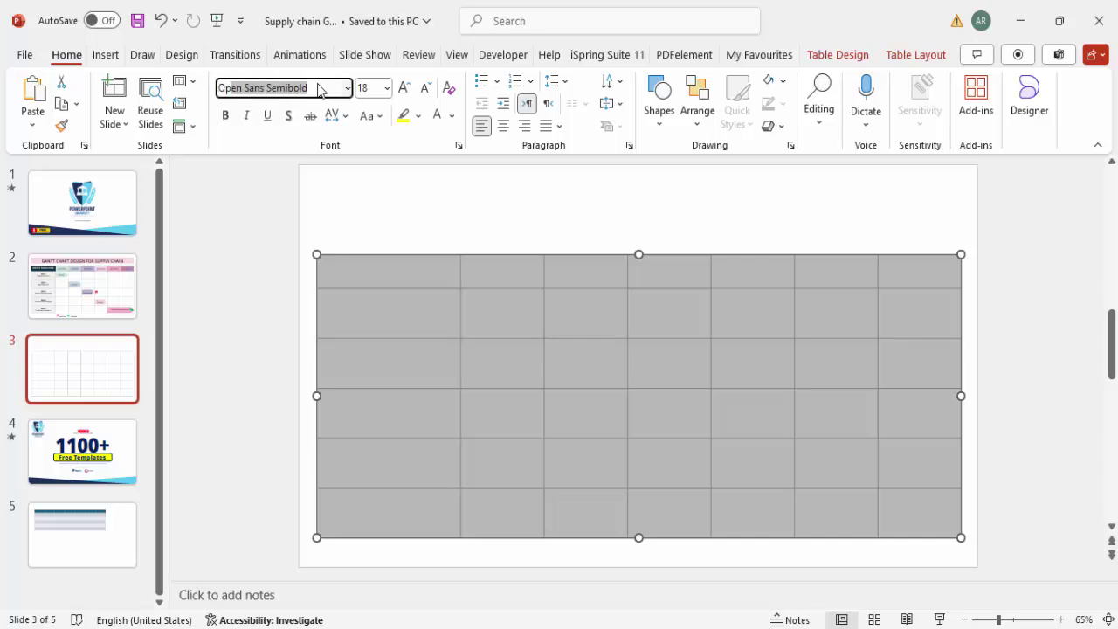
pyautogui.press('Return')
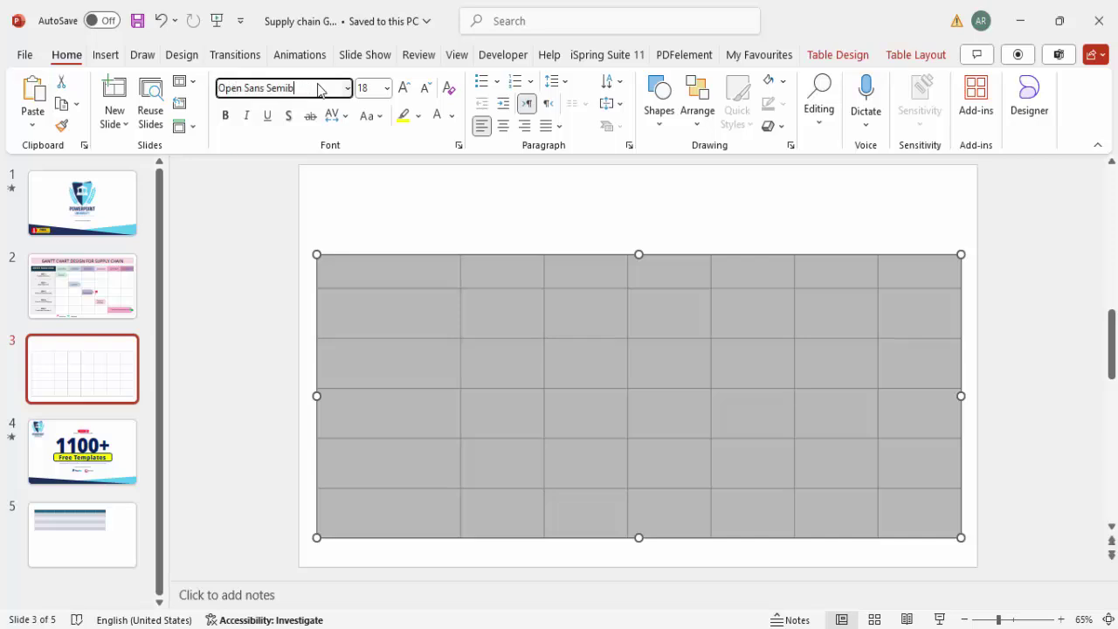
pyautogui.press('Return')
pyautogui.click(452, 116)
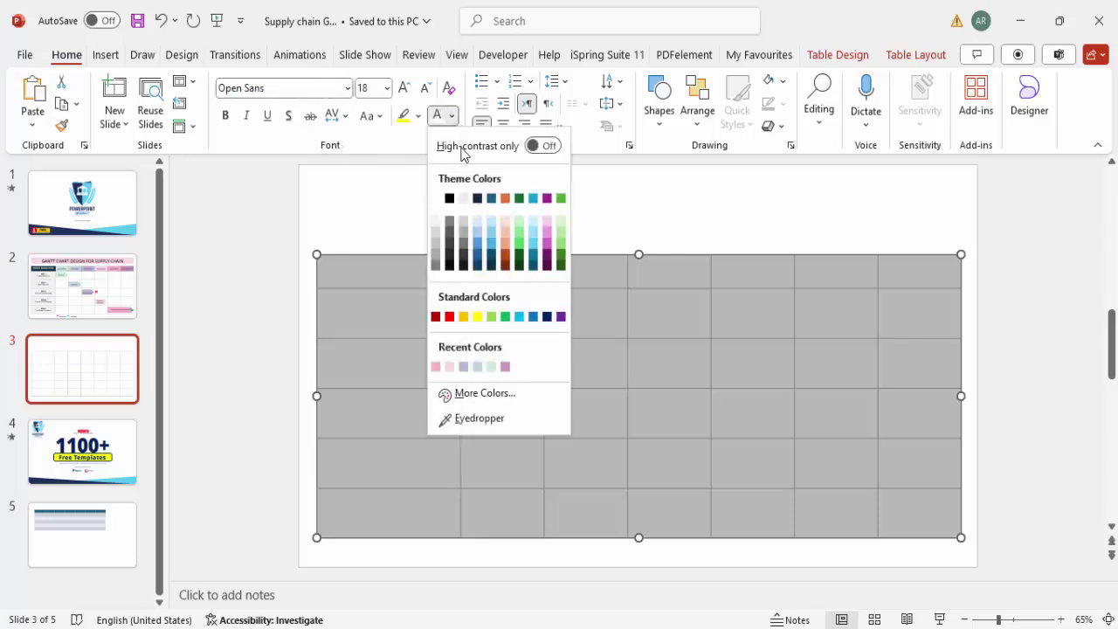
pyautogui.click(450, 208)
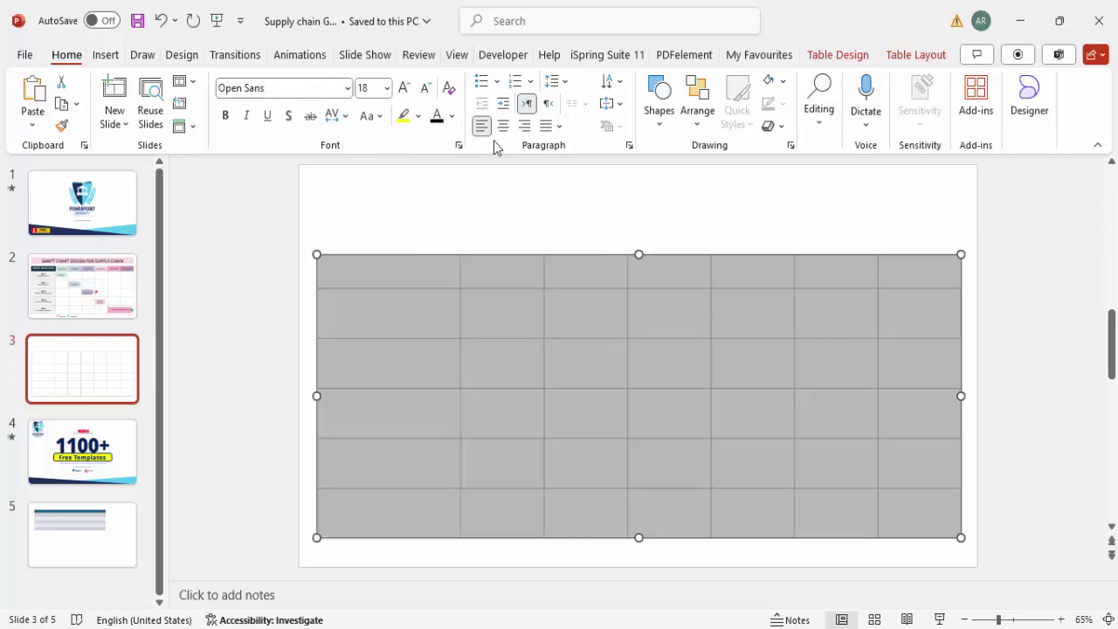
# Step: Centre the table text horizontally and vertically in every cell
pyautogui.click(503, 125)
pyautogui.click(913, 56)
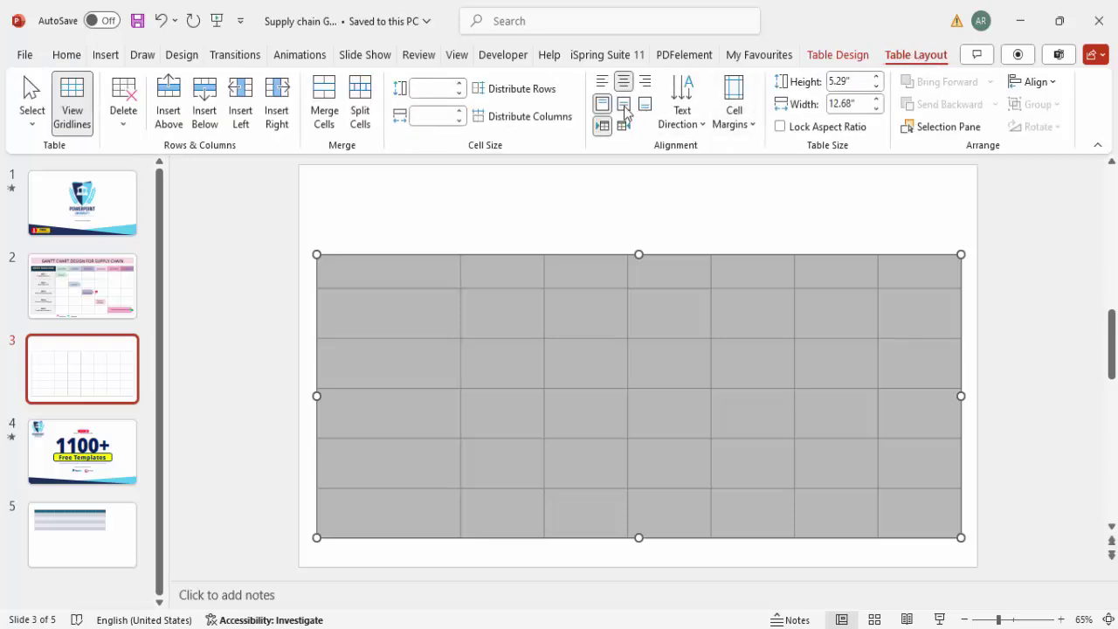
pyautogui.click(623, 105)
pyautogui.click(437, 207)
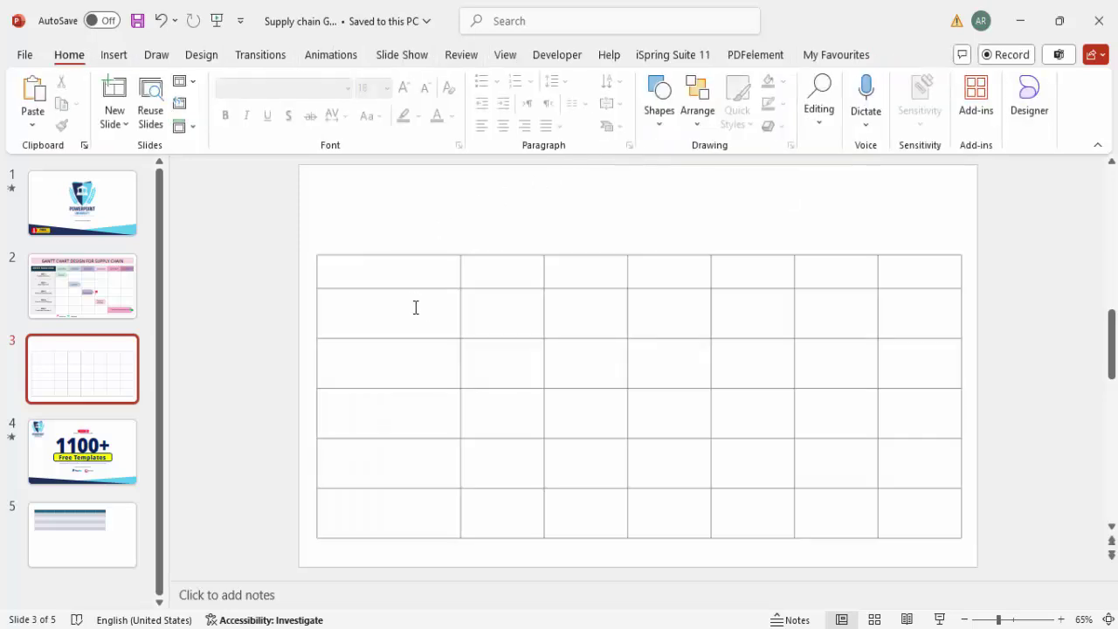
# Step: Check the slide 2 reference chart, then place the caret in slide 3's top-left cell
pyautogui.click(382, 269)
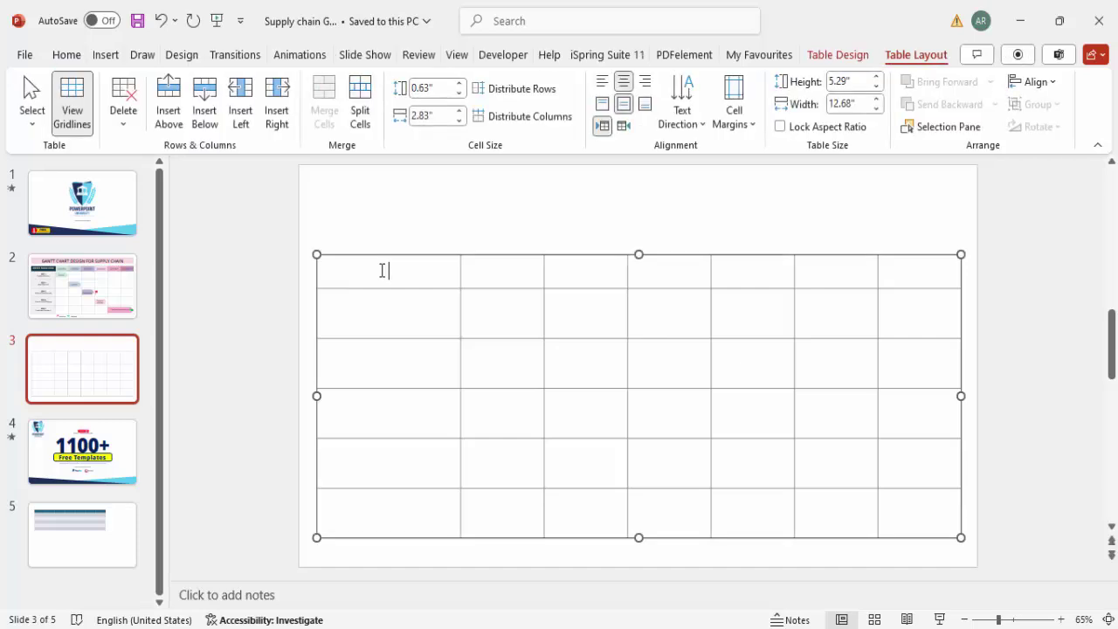
pyautogui.click(45, 305)
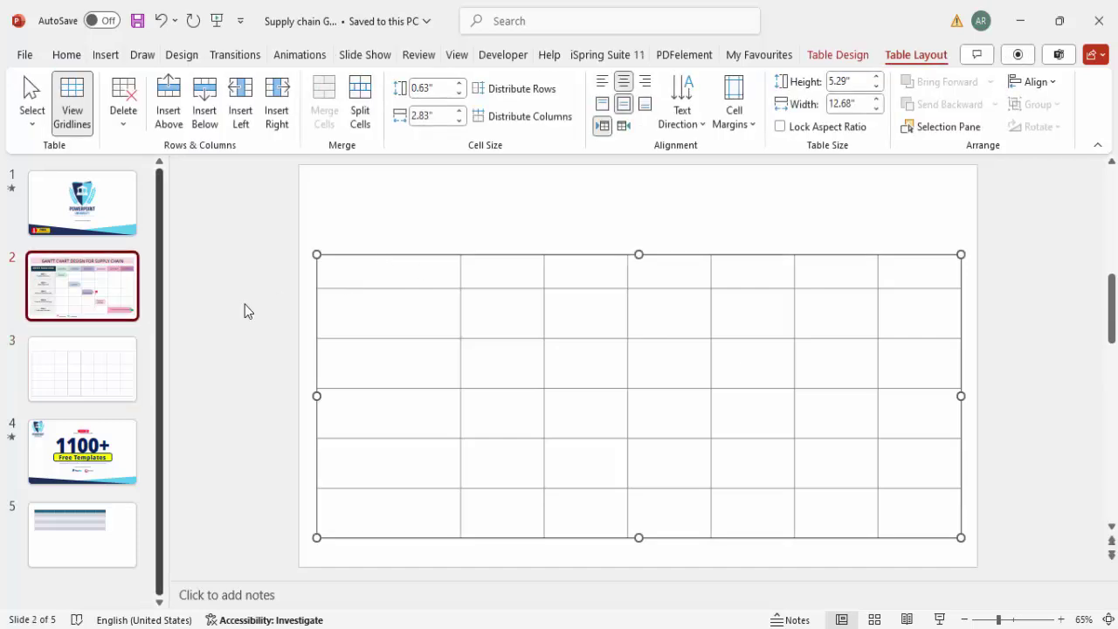
pyautogui.click(78, 369)
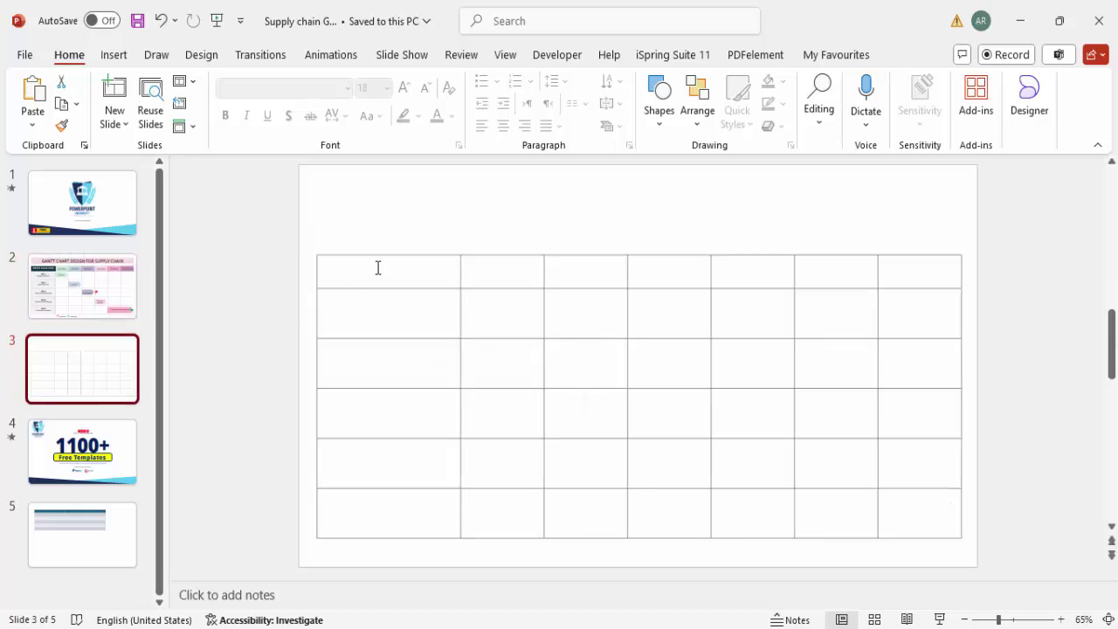
pyautogui.click(378, 269)
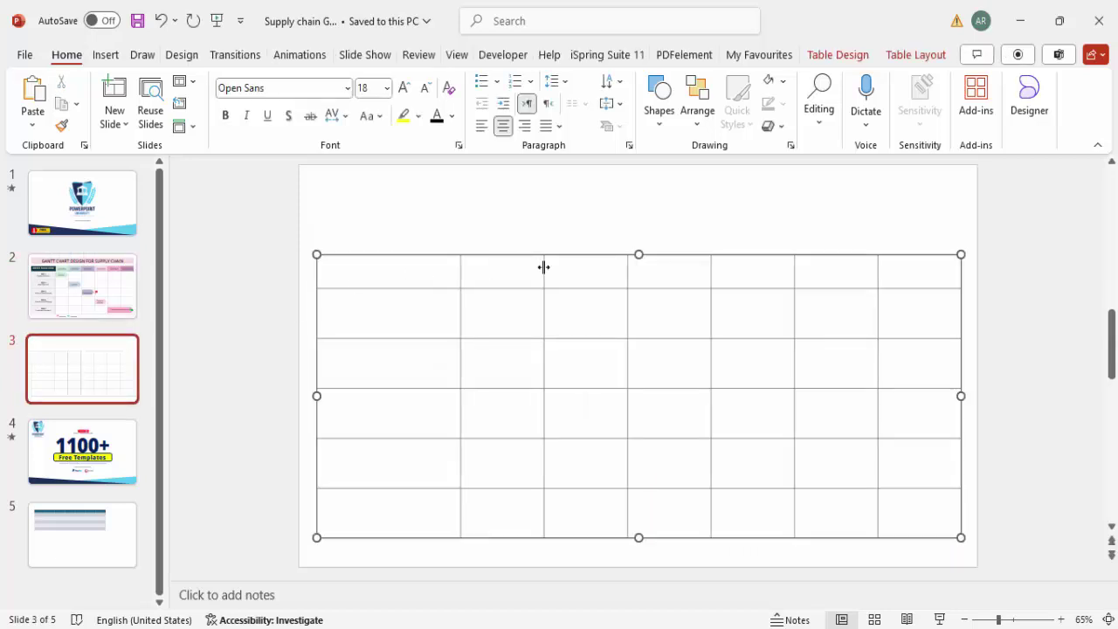
# Step: Type SUPPLY CHAIN FLOW and MONTH 1 through MONTH 6 across the top row
pyautogui.write('SUPPLY CHAIN FLOW')
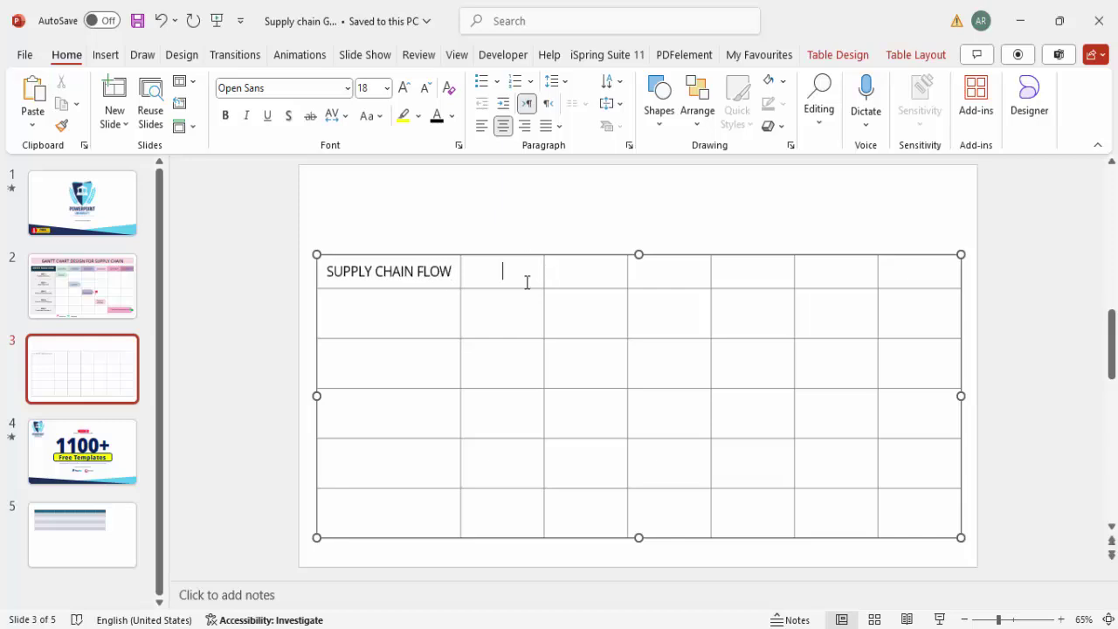
pyautogui.click(526, 282)
pyautogui.write('MONTH 1MONTH 2')
pyautogui.press('Tab')
pyautogui.write('MONTH 3')
pyautogui.press('Tab')
pyautogui.write('MONTH 4')
pyautogui.press('Tab')
pyautogui.write('MONTH5')
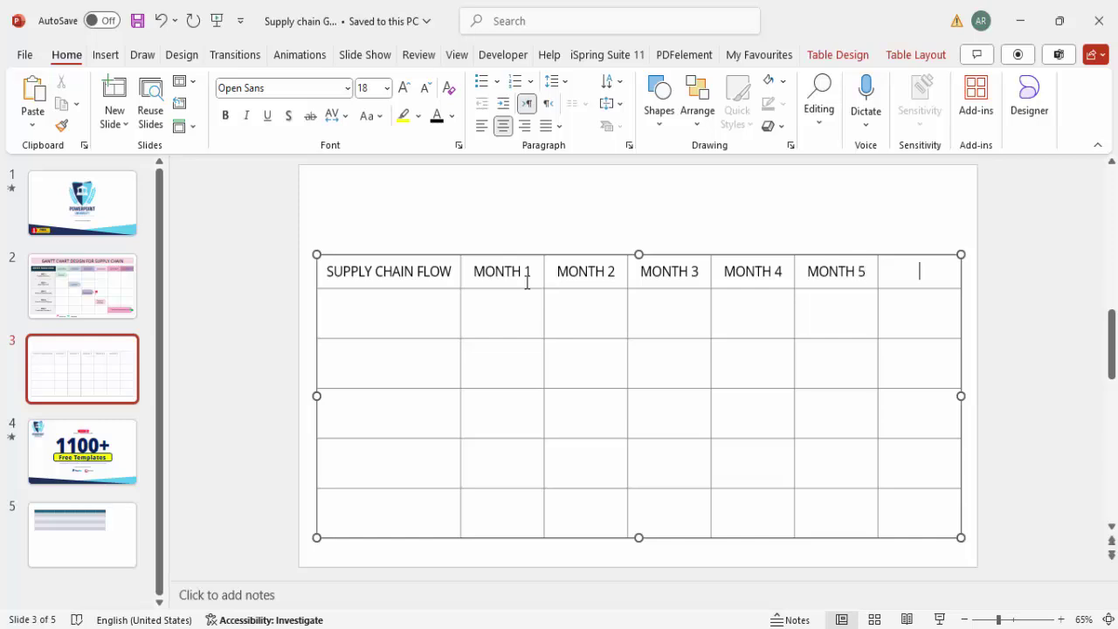
pyautogui.write('MONTH 6')
# Step: Shrink the month header labels to 14 pt
pyautogui.moveTo(529, 270); pyautogui.dragTo(931, 269)
pyautogui.click(427, 89)
pyautogui.click(427, 89)
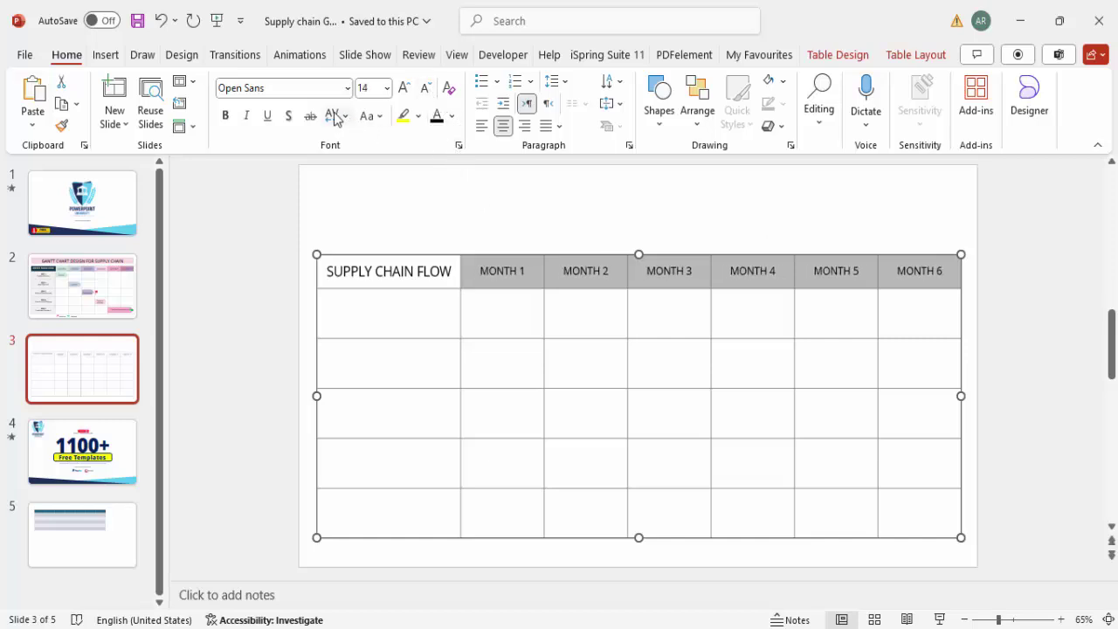
# Step: Set SUPPLY CHAIN FLOW to Open Sans Extrabold at 16 pt
pyautogui.moveTo(452, 272); pyautogui.dragTo(338, 273)
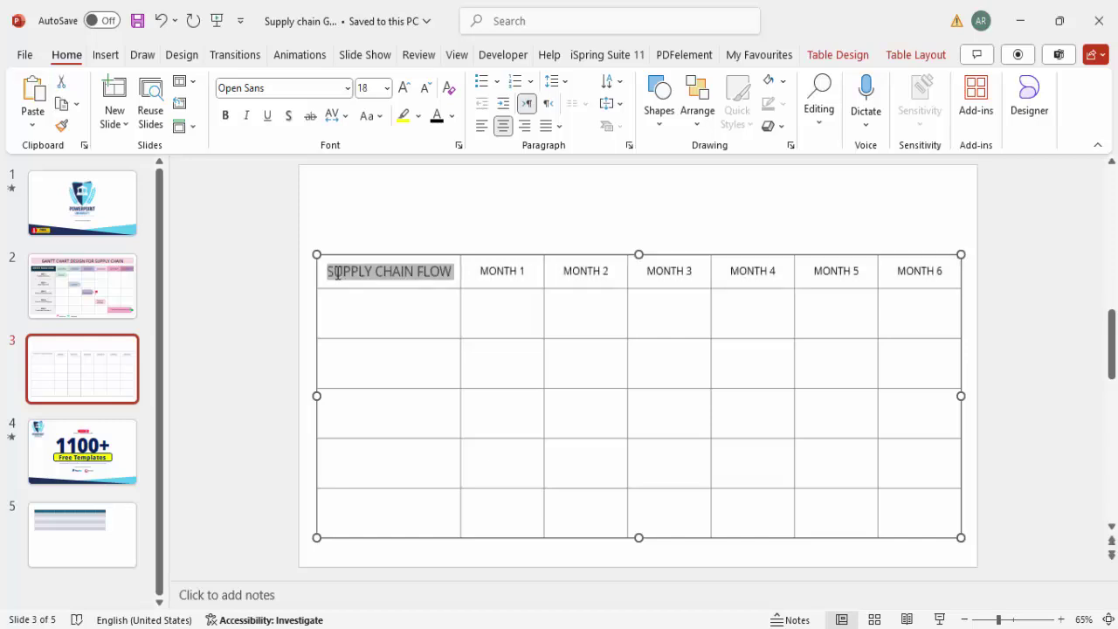
pyautogui.click(297, 87)
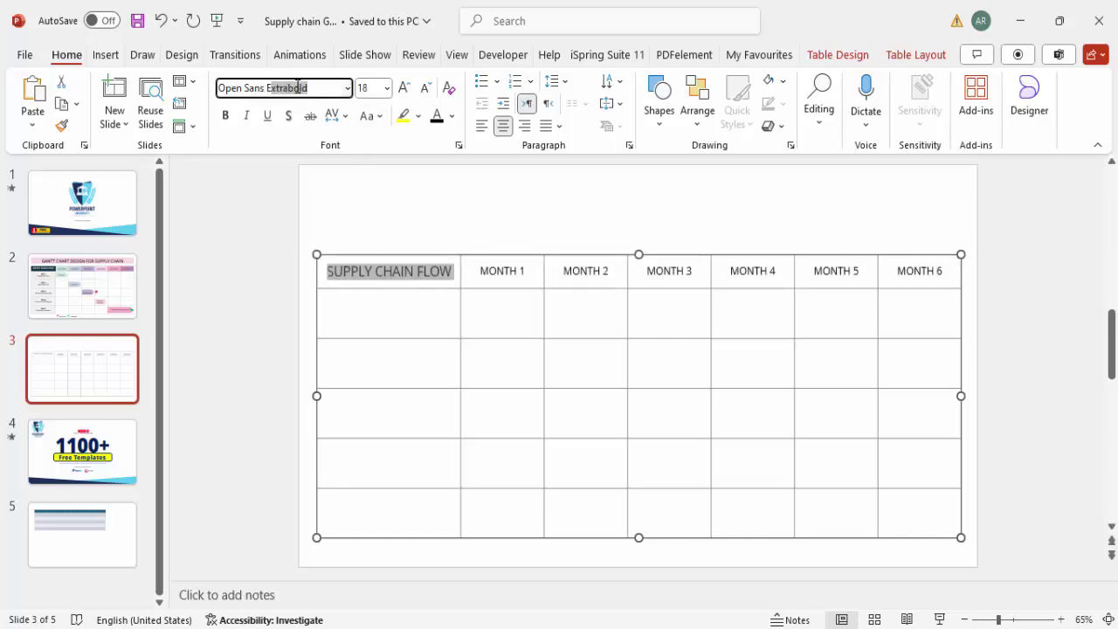
pyautogui.write('E')
pyautogui.press('Return')
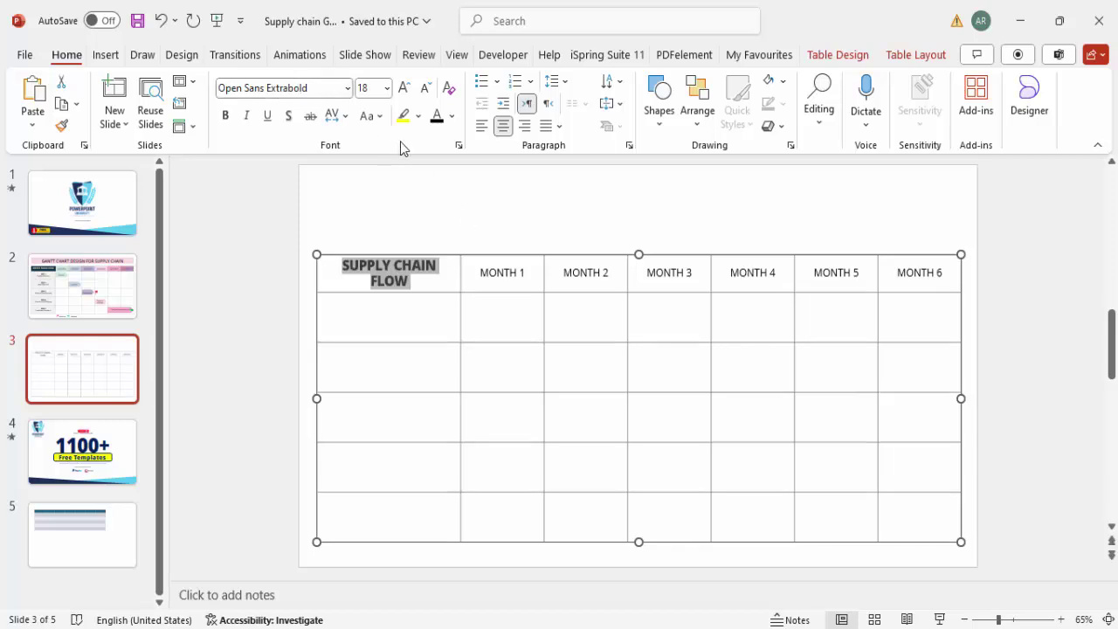
pyautogui.click(427, 91)
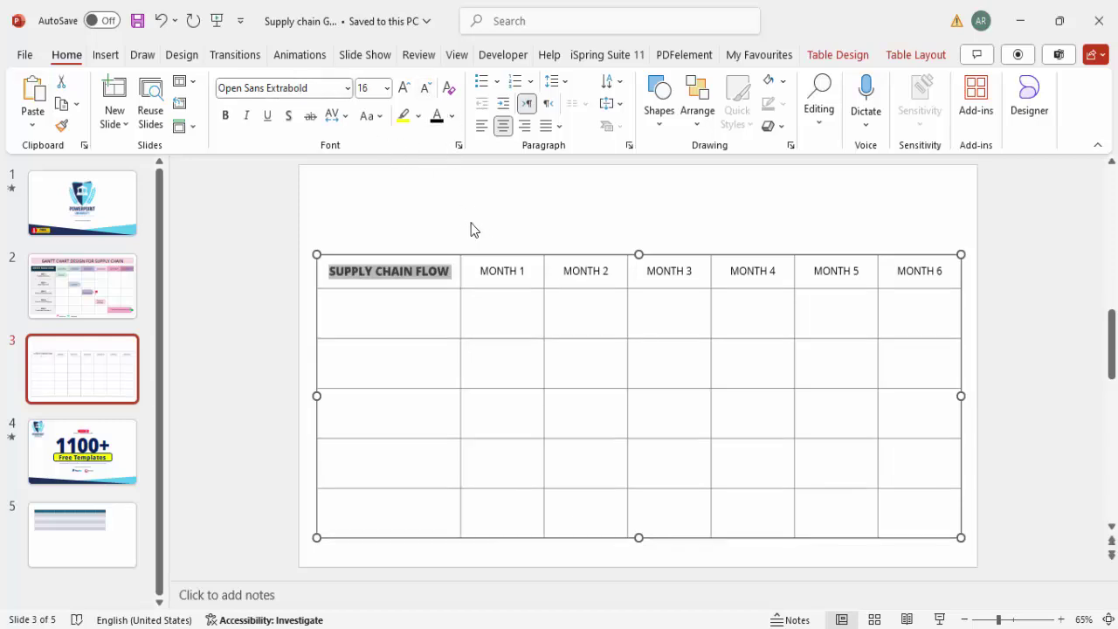
pyautogui.click(524, 225)
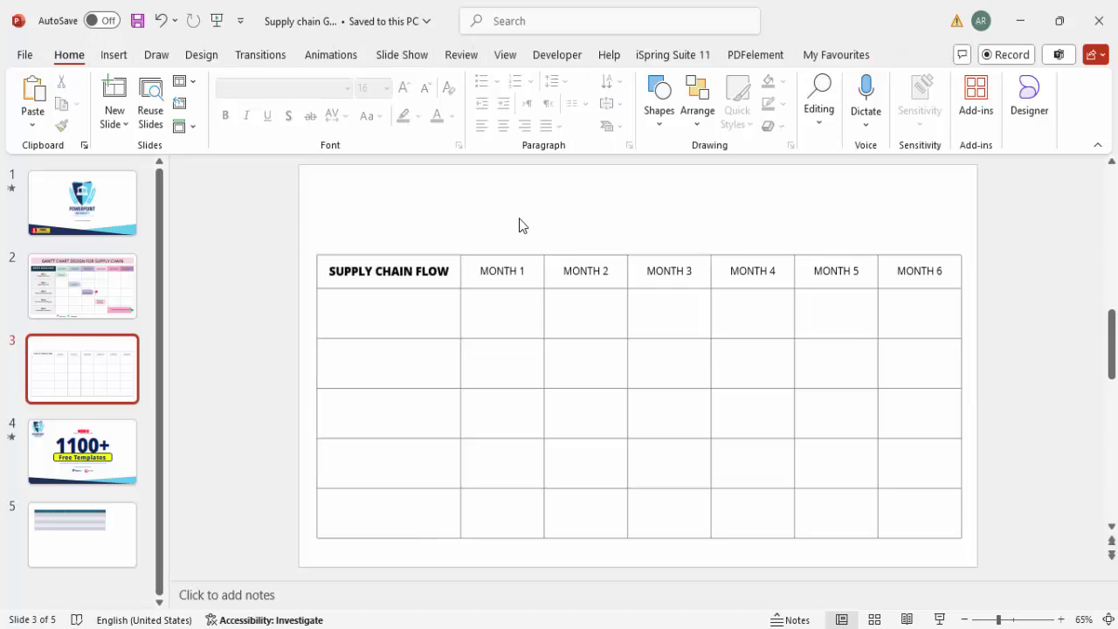
# Step: Fill the SUPPLY CHAIN FLOW cell dark blue-grey and make its text white
pyautogui.click(454, 275)
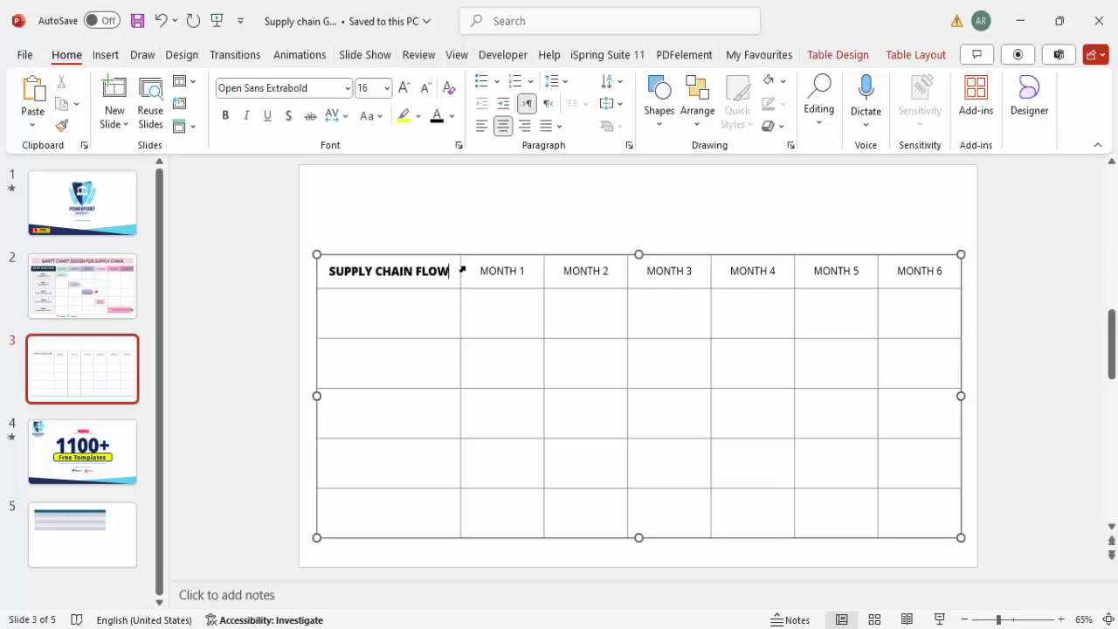
pyautogui.click(844, 59)
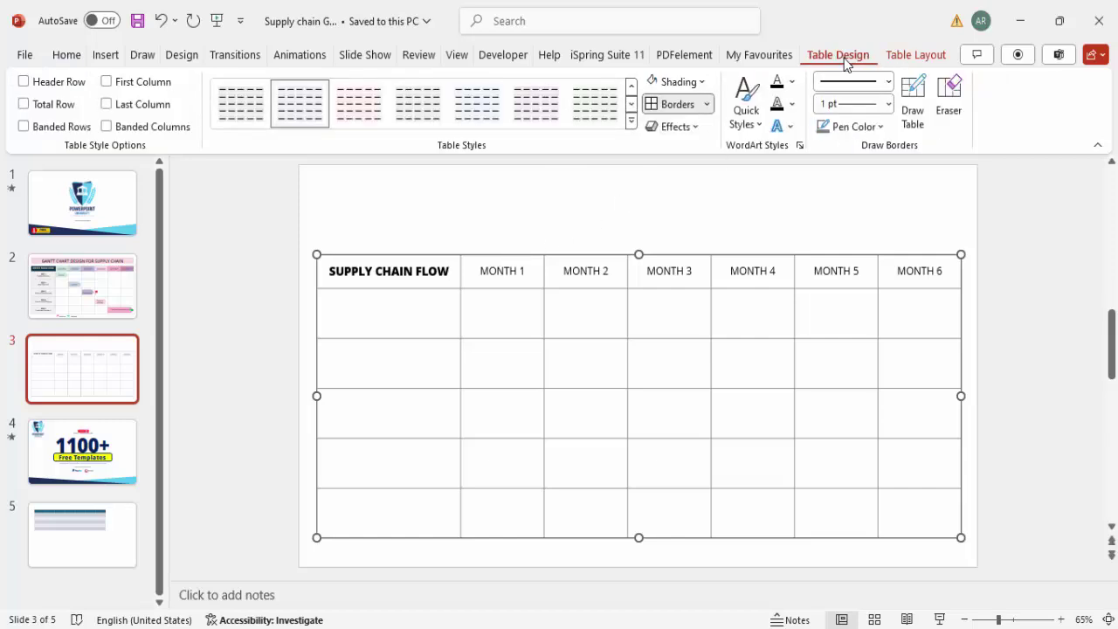
pyautogui.click(682, 84)
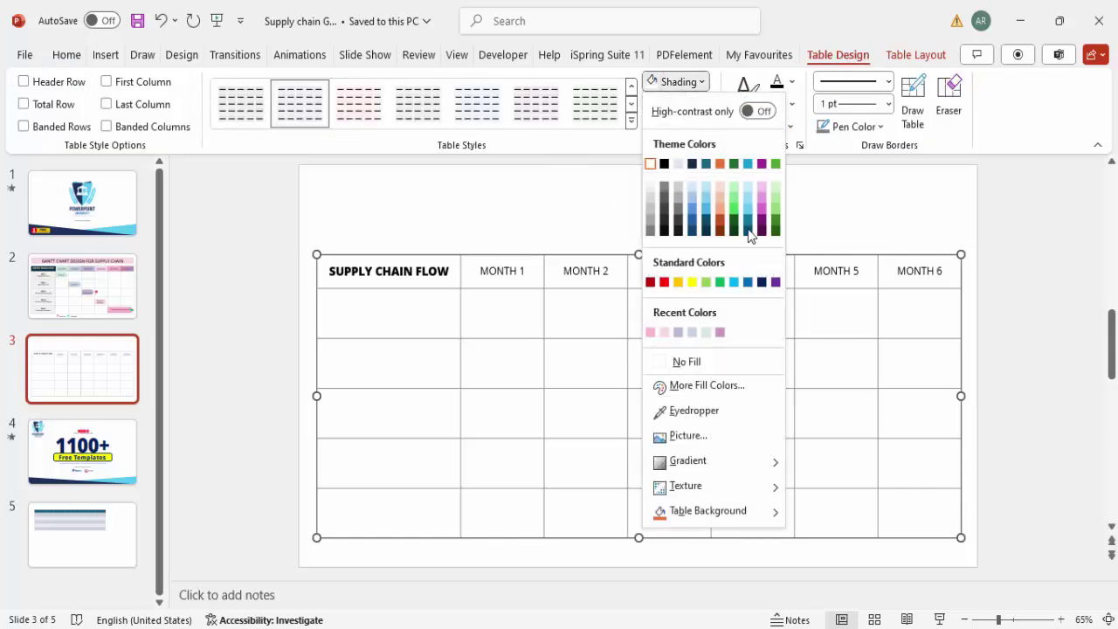
pyautogui.click(704, 232)
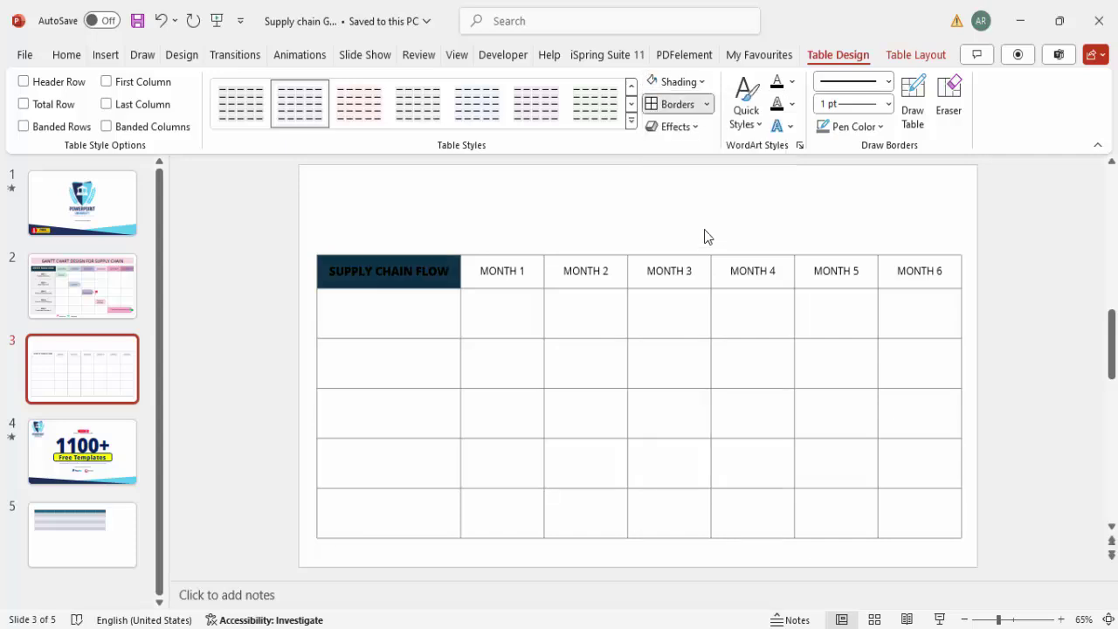
pyautogui.click(68, 56)
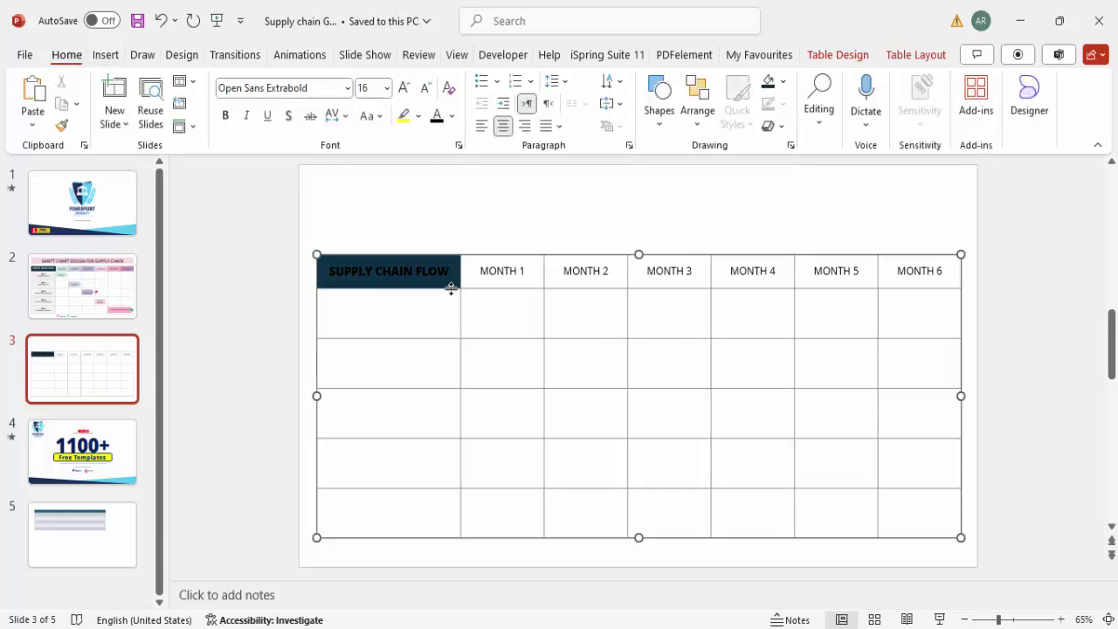
pyautogui.moveTo(450, 273); pyautogui.dragTo(285, 270)
pyautogui.click(452, 117)
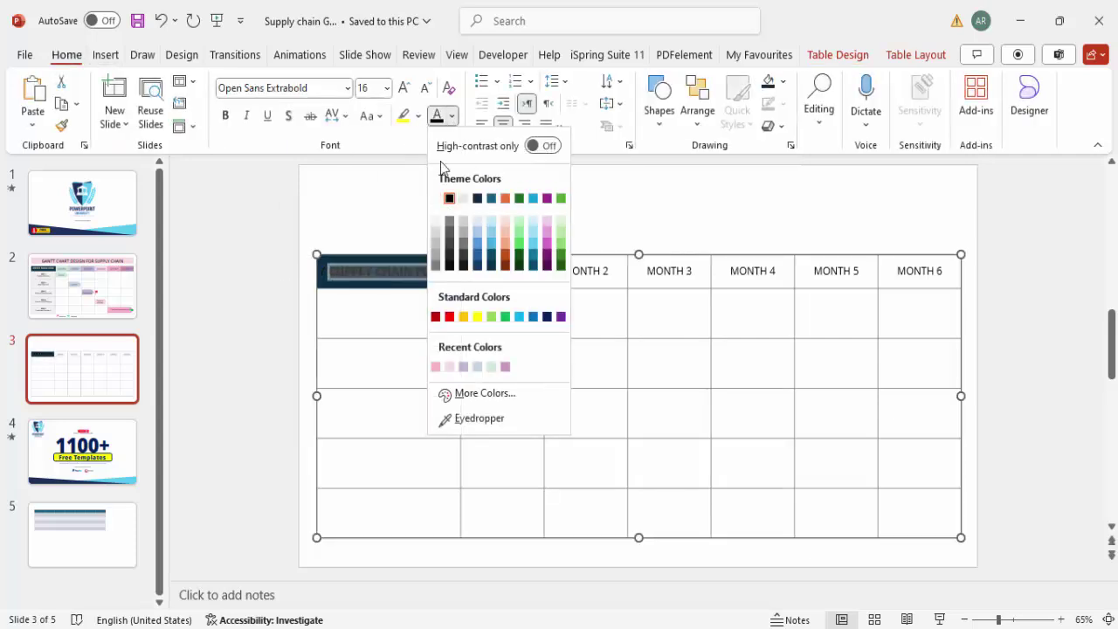
pyautogui.click(435, 199)
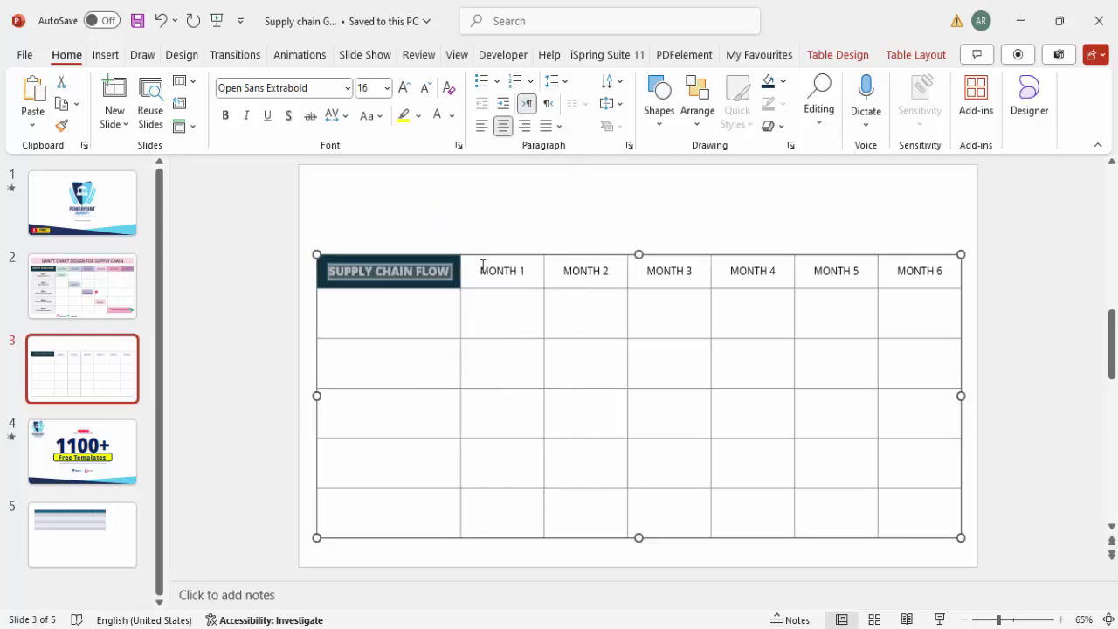
pyautogui.click(532, 278)
pyautogui.click(789, 82)
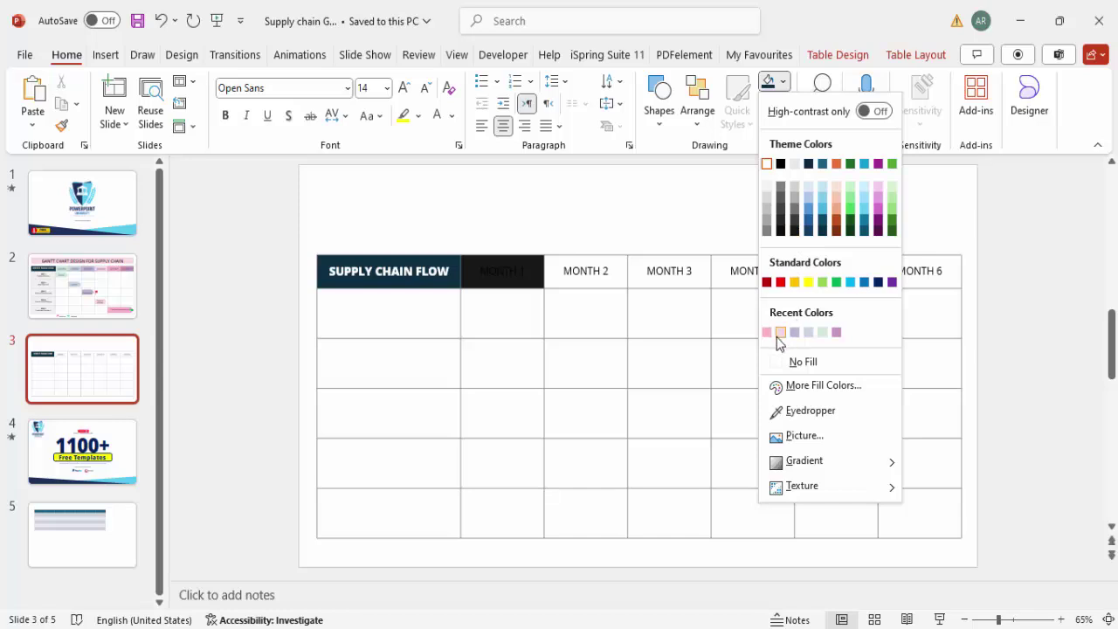
# Step: Fill MONTH 1 pale green, MONTH 2 pale blue-grey and MONTH 3 pastel purple
pyautogui.click(823, 333)
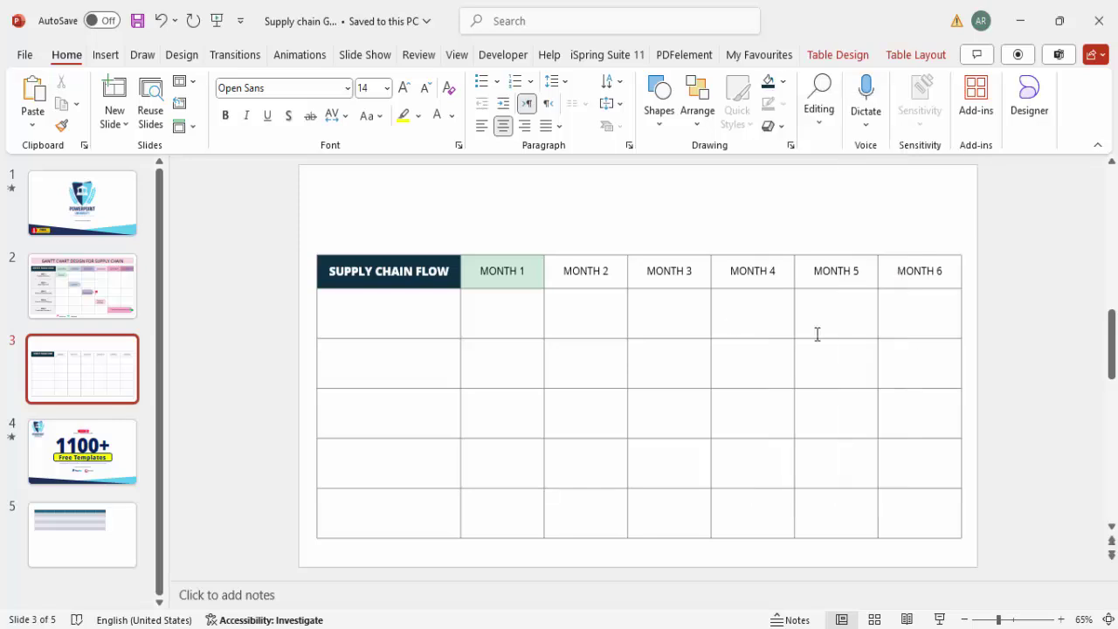
pyautogui.click(785, 84)
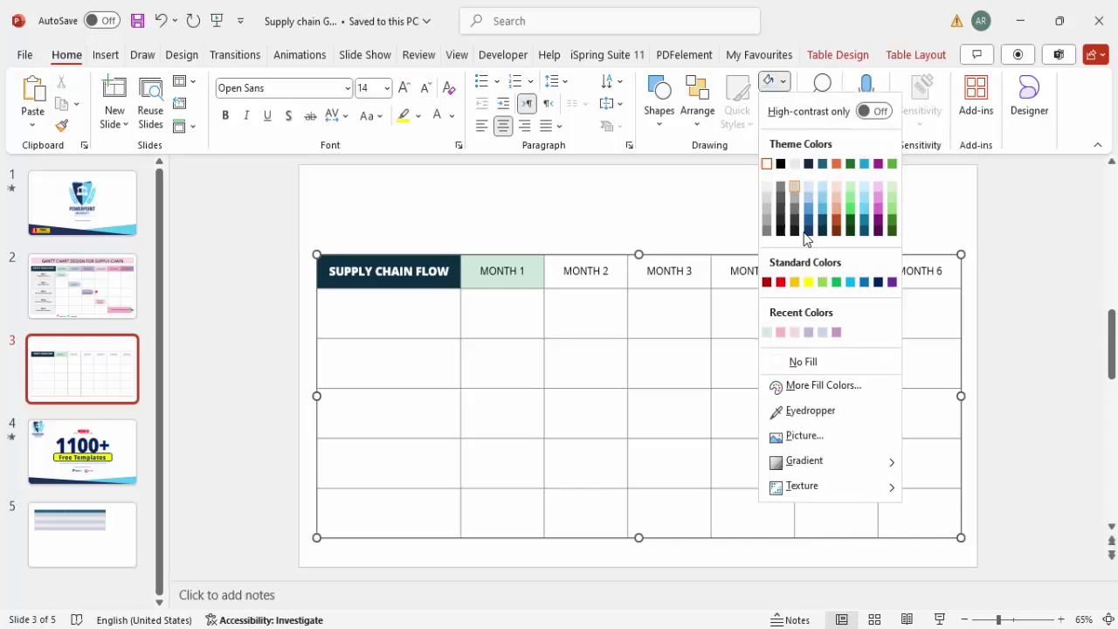
pyautogui.click(822, 333)
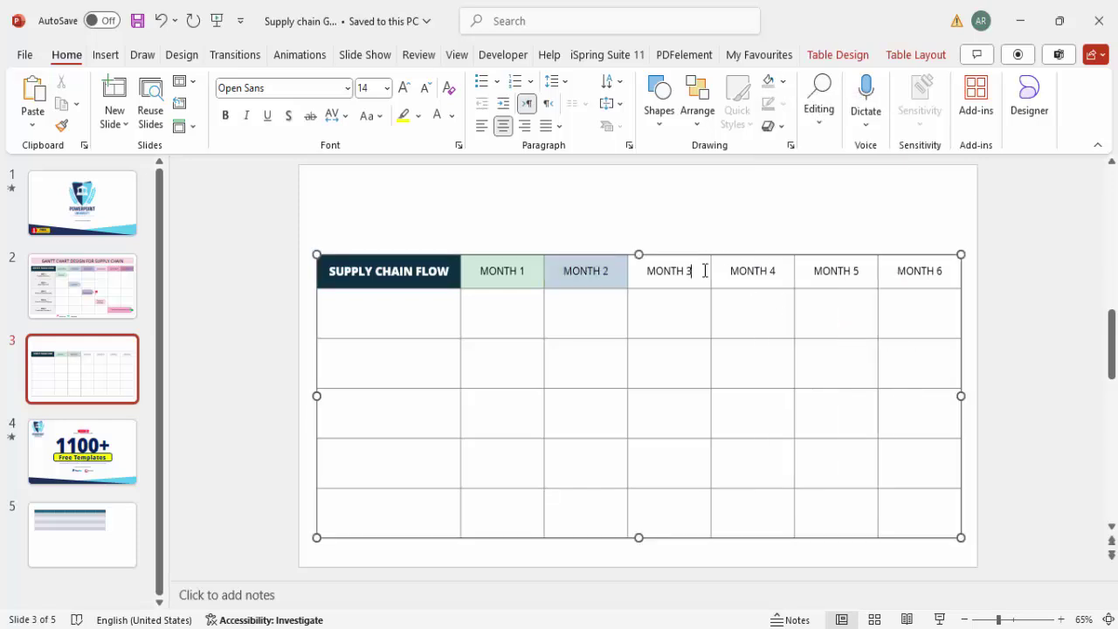
pyautogui.click(783, 81)
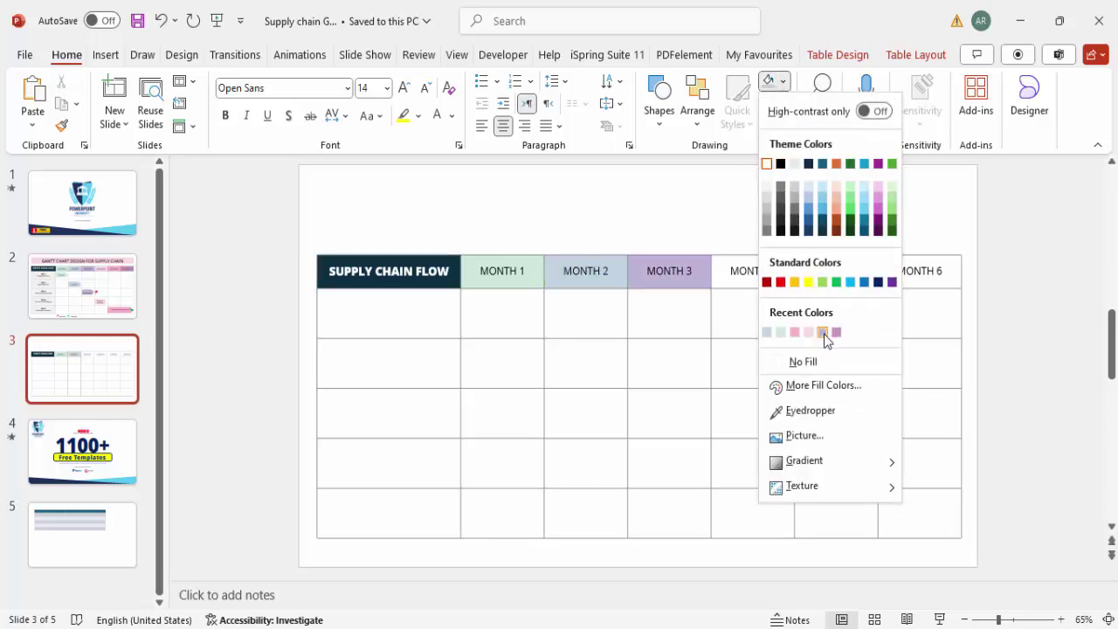
pyautogui.click(824, 336)
# Step: Fill MONTH 4 pink-purple, MONTH 5 light pink and MONTH 6 pink
pyautogui.click(783, 275)
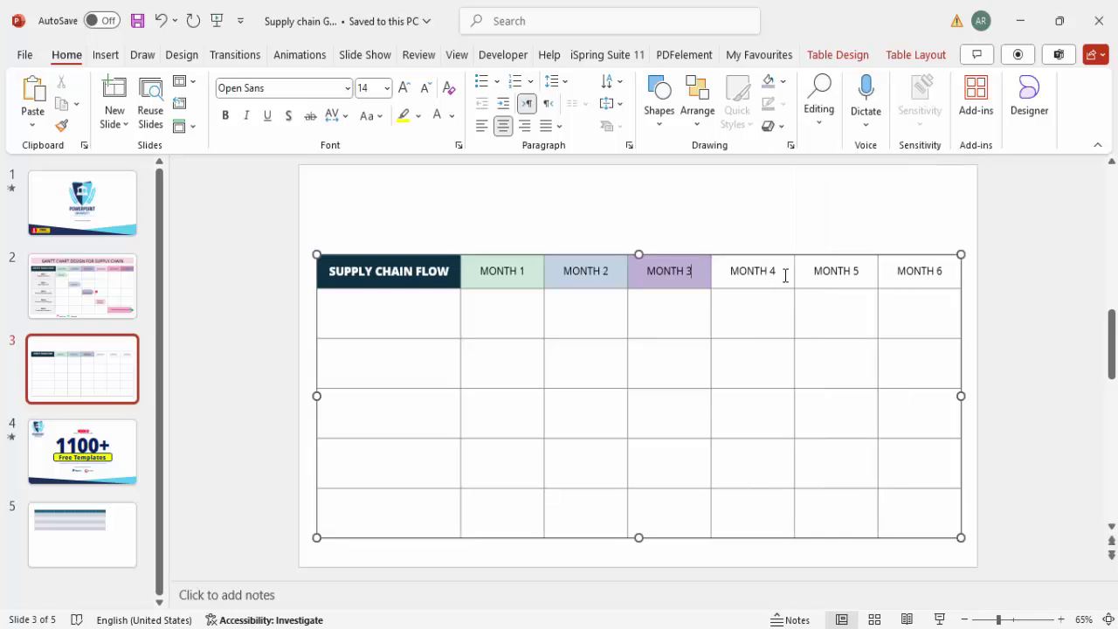
pyautogui.click(783, 84)
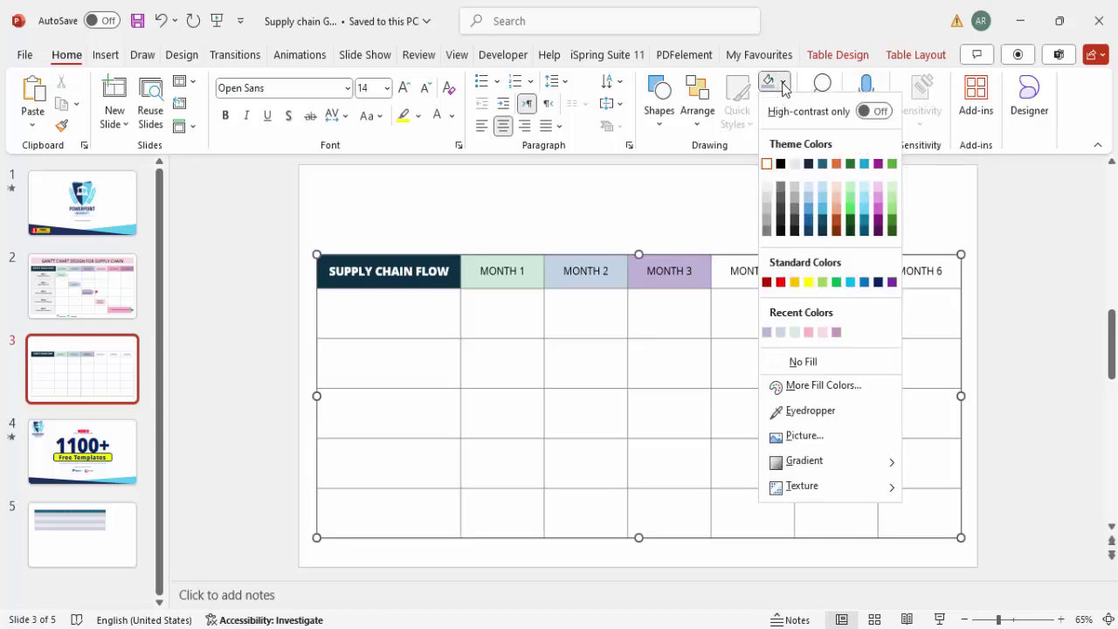
pyautogui.click(836, 335)
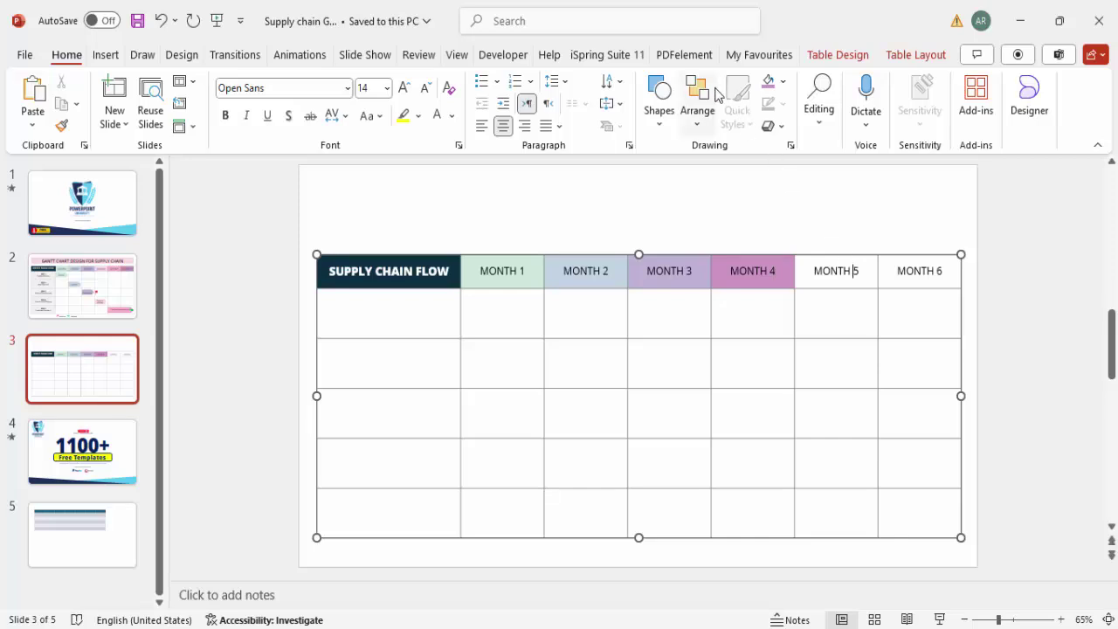
pyautogui.click(784, 84)
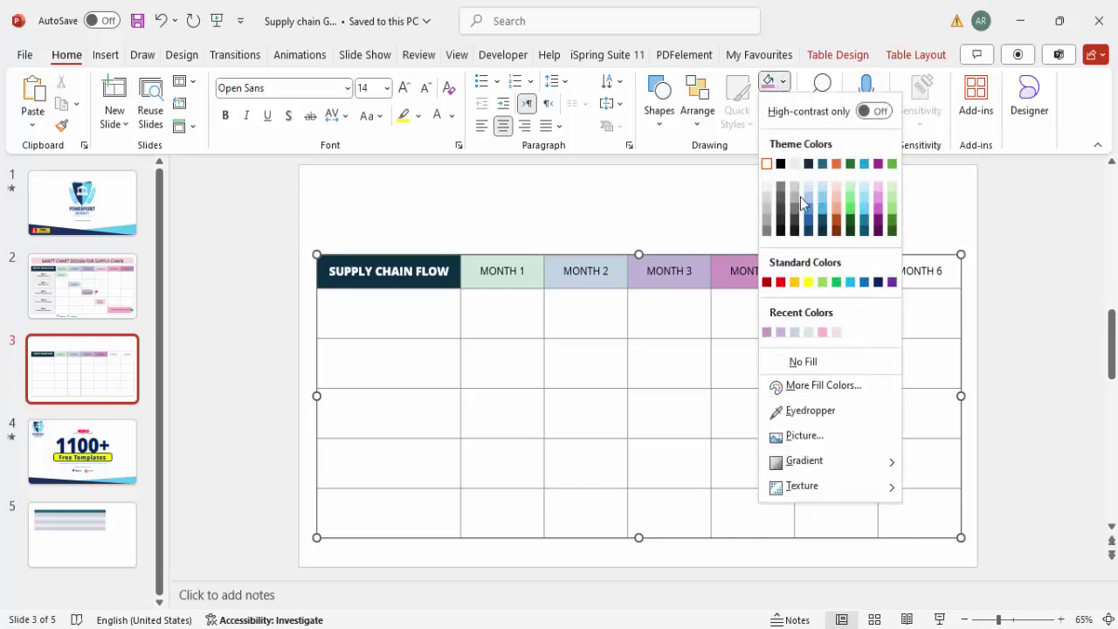
pyautogui.click(836, 334)
pyautogui.click(927, 270)
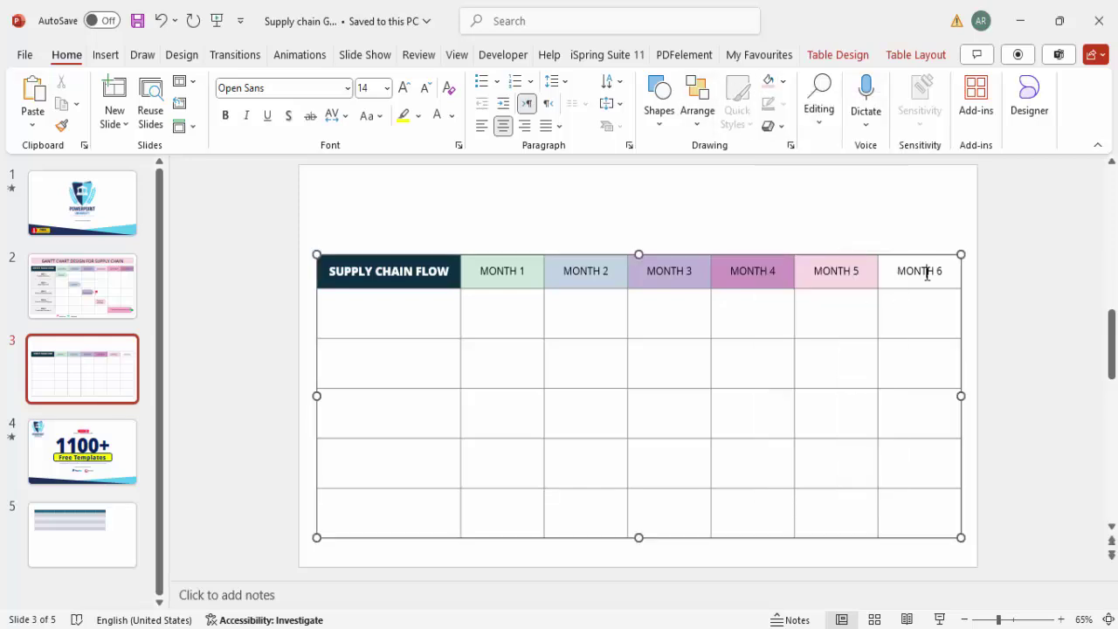
pyautogui.click(784, 82)
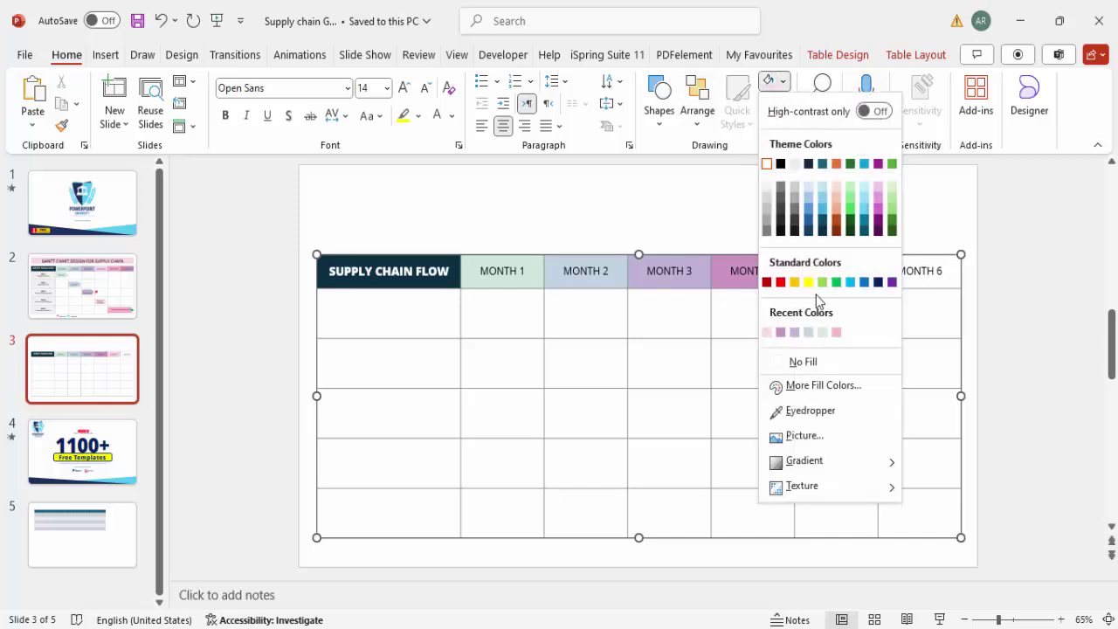
pyautogui.click(839, 334)
pyautogui.click(903, 217)
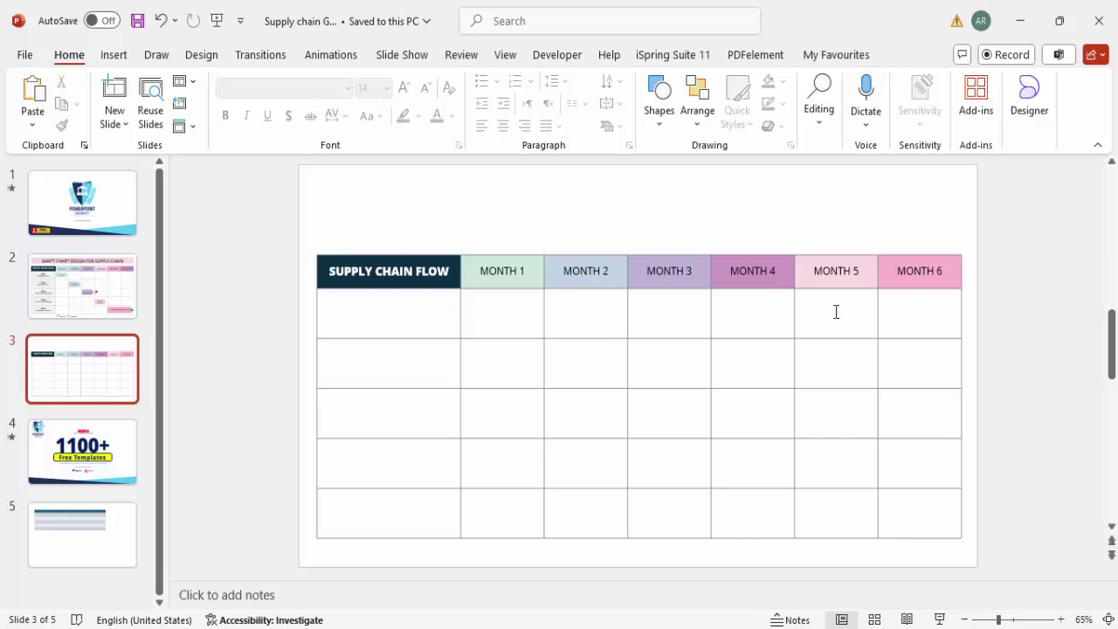
# Step: Type STEP 01 with Supply Inventory on a second line in the first body cell
pyautogui.click(405, 306)
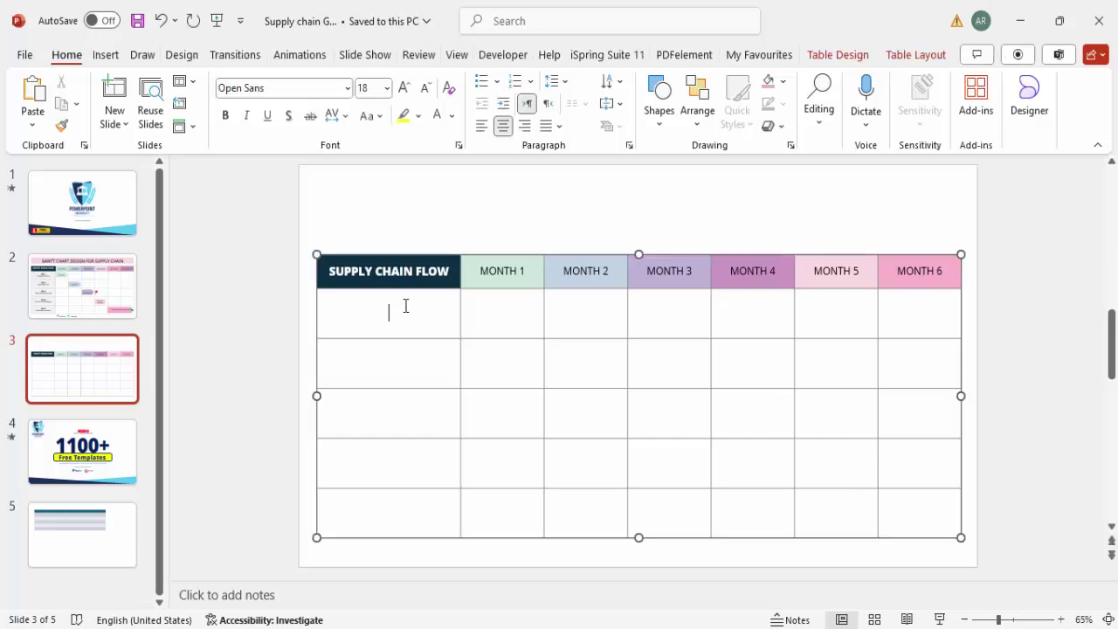
pyautogui.write('STPE')
pyautogui.press('BackSpace')
pyautogui.press('BackSpace')
pyautogui.write('EP 01')
pyautogui.click(81, 288)
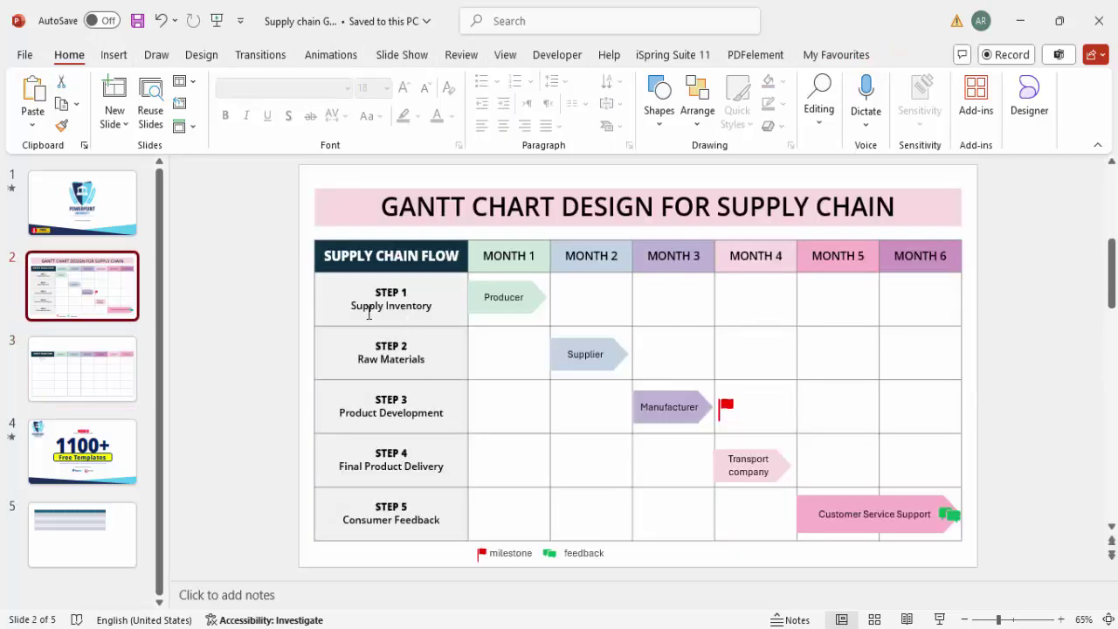
pyautogui.click(87, 371)
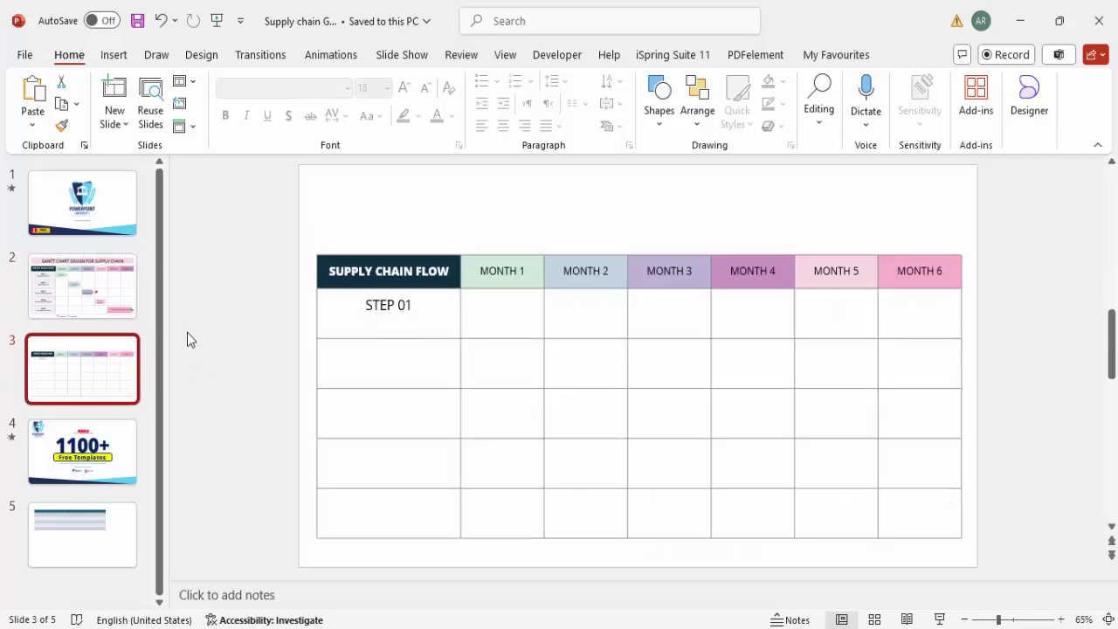
pyautogui.click(398, 327)
pyautogui.write('Suppl')
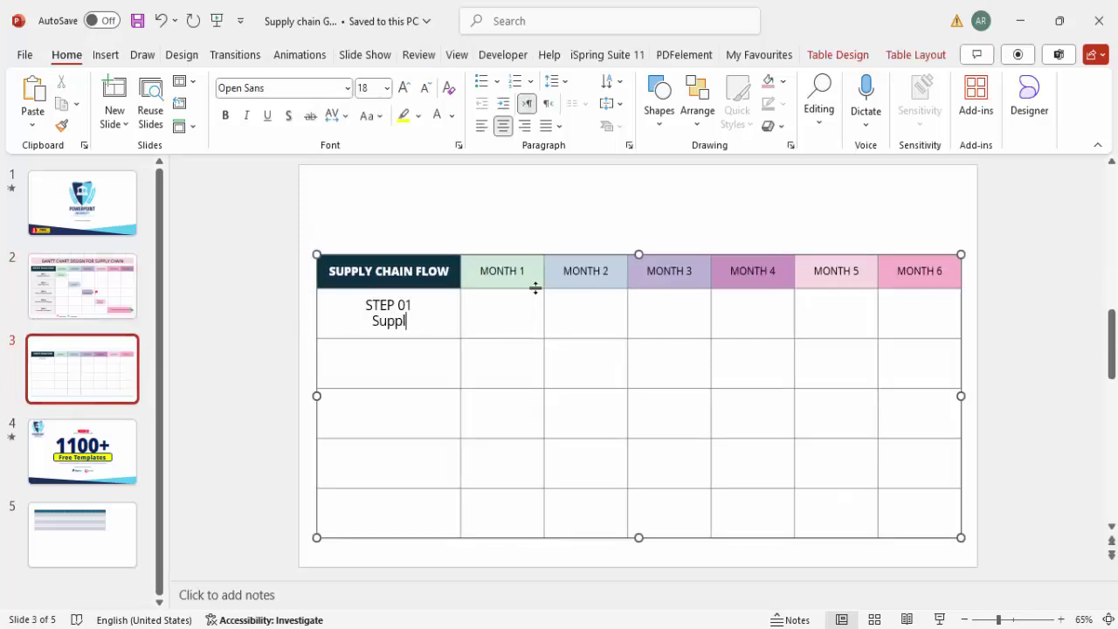
pyautogui.write('y Inventory')
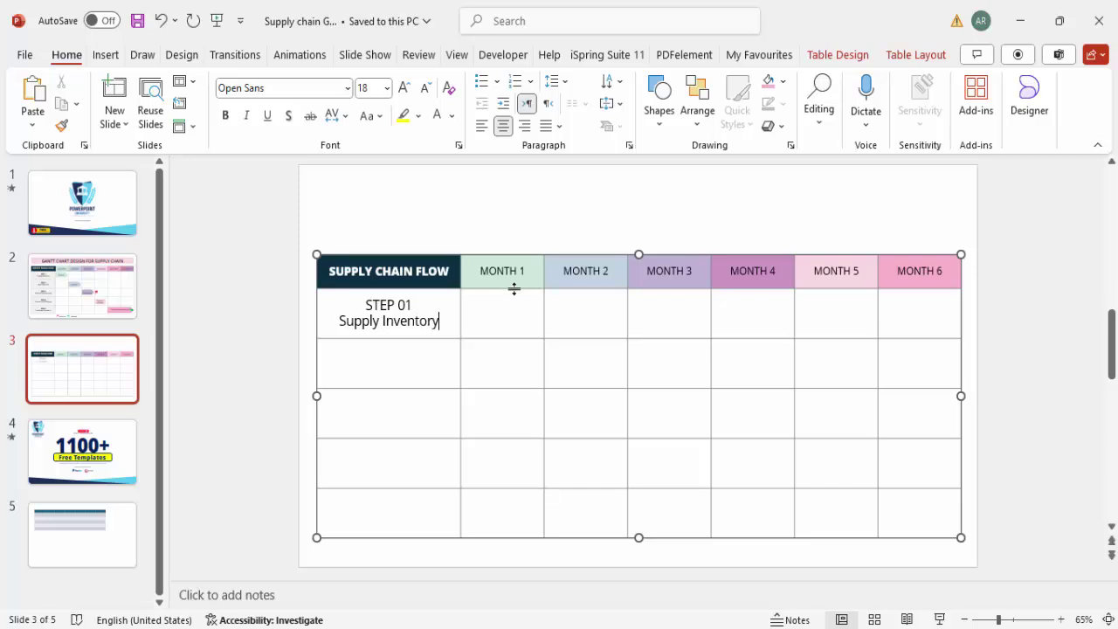
# Step: Set STEP 01 to Open Sans Extrabold at 14 pt
pyautogui.moveTo(365, 304); pyautogui.dragTo(416, 305)
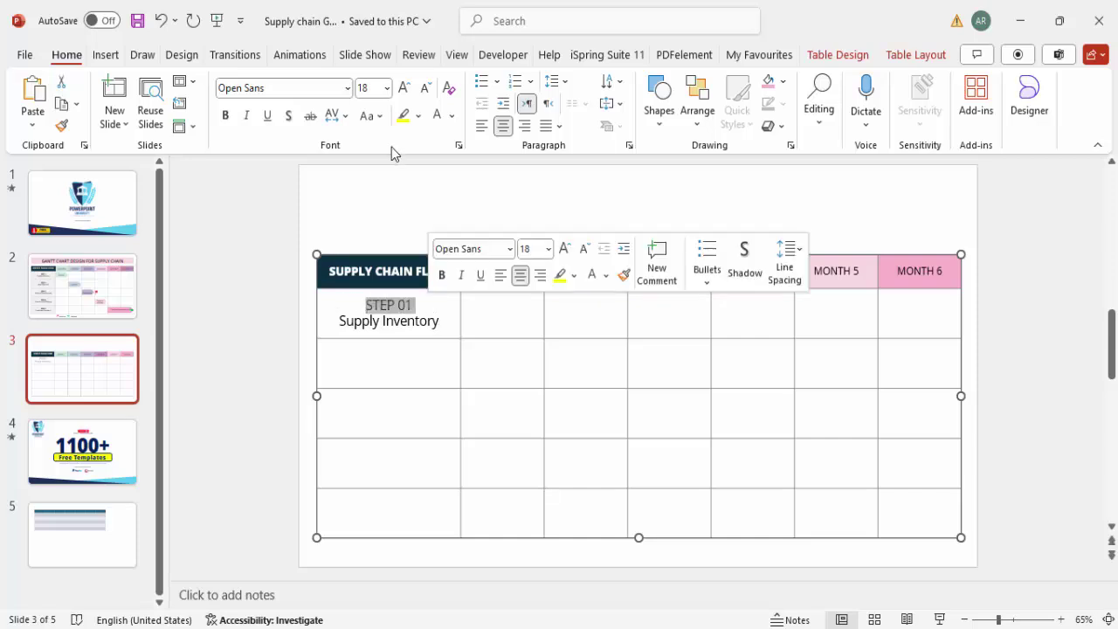
pyautogui.click(283, 88)
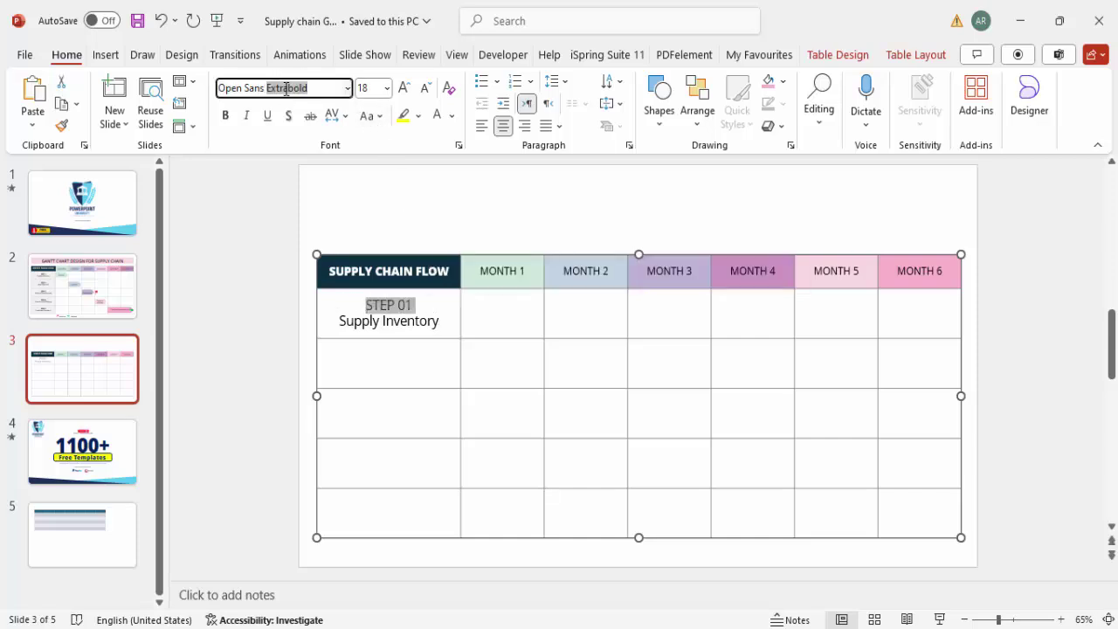
pyautogui.press('Return')
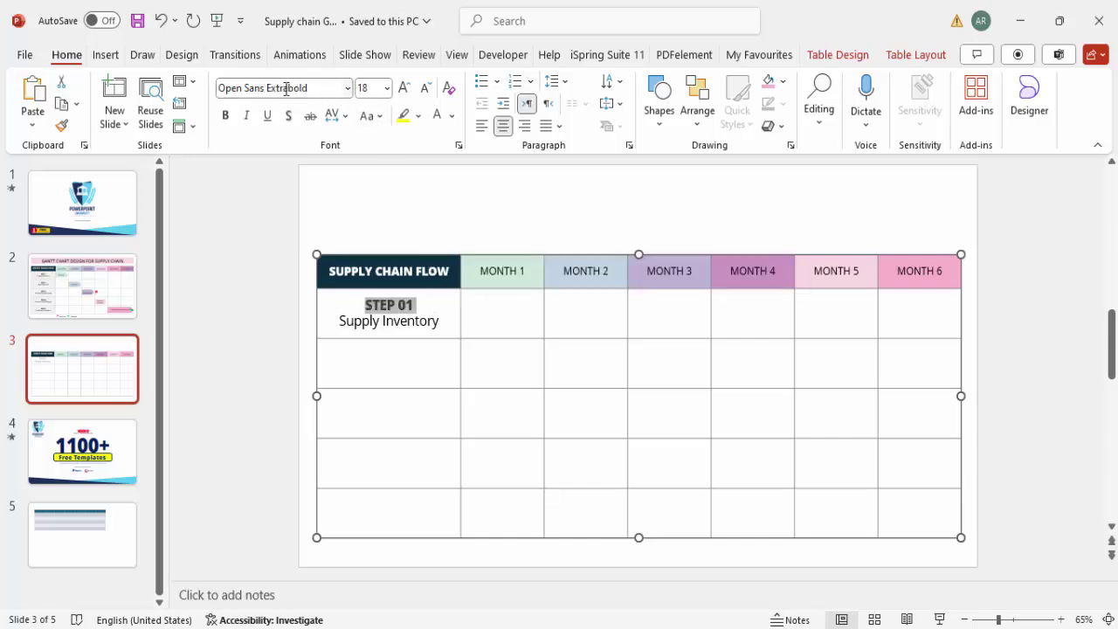
pyautogui.click(427, 89)
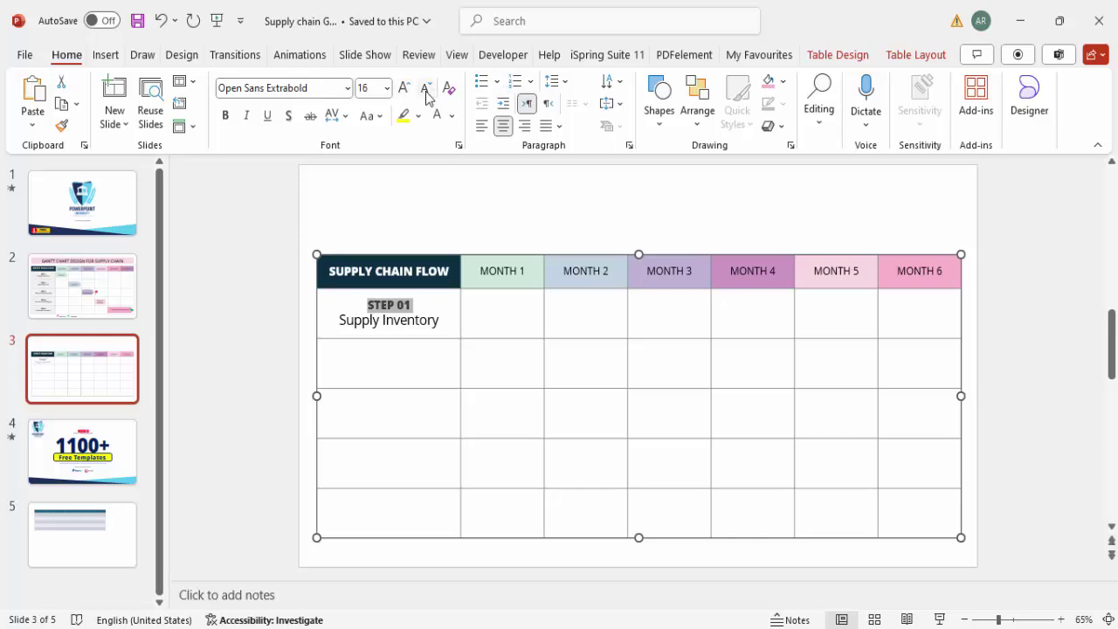
pyautogui.click(426, 89)
# Step: Shrink the Supply Inventory line to 14 pt
pyautogui.moveTo(343, 320); pyautogui.dragTo(493, 315)
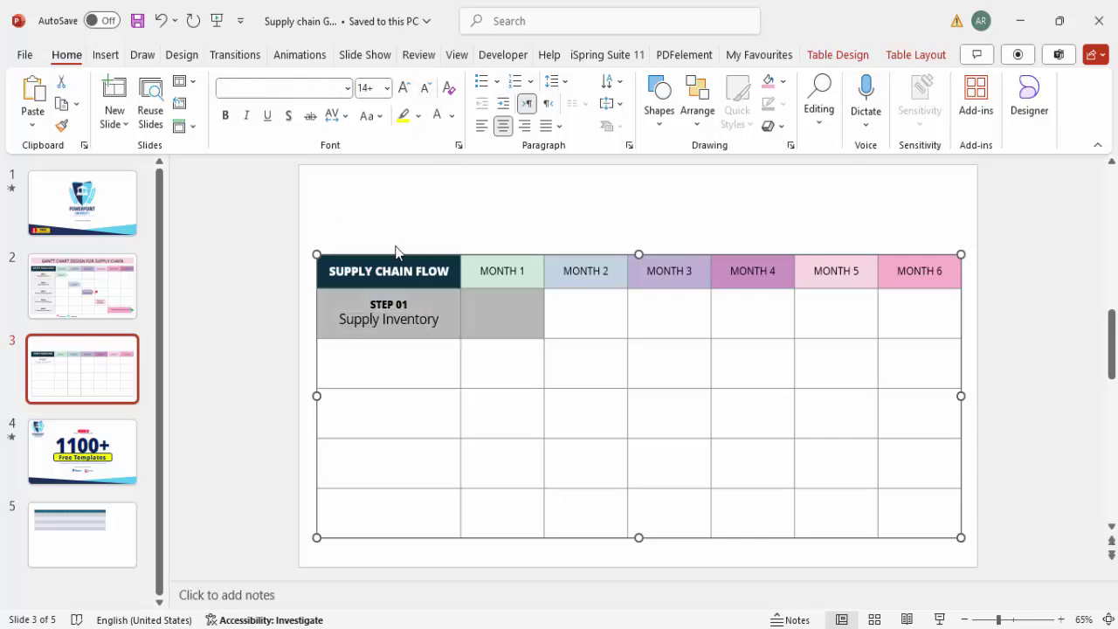
pyautogui.moveTo(370, 320); pyautogui.dragTo(426, 320)
pyautogui.click(426, 90)
pyautogui.click(425, 90)
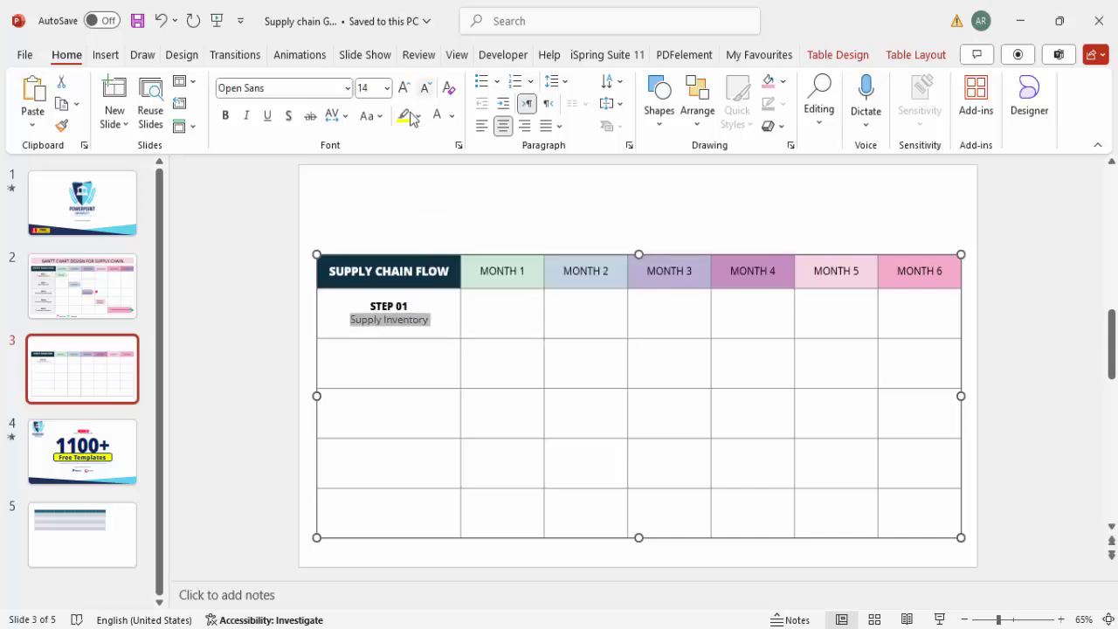
pyautogui.click(400, 183)
pyautogui.click(385, 408)
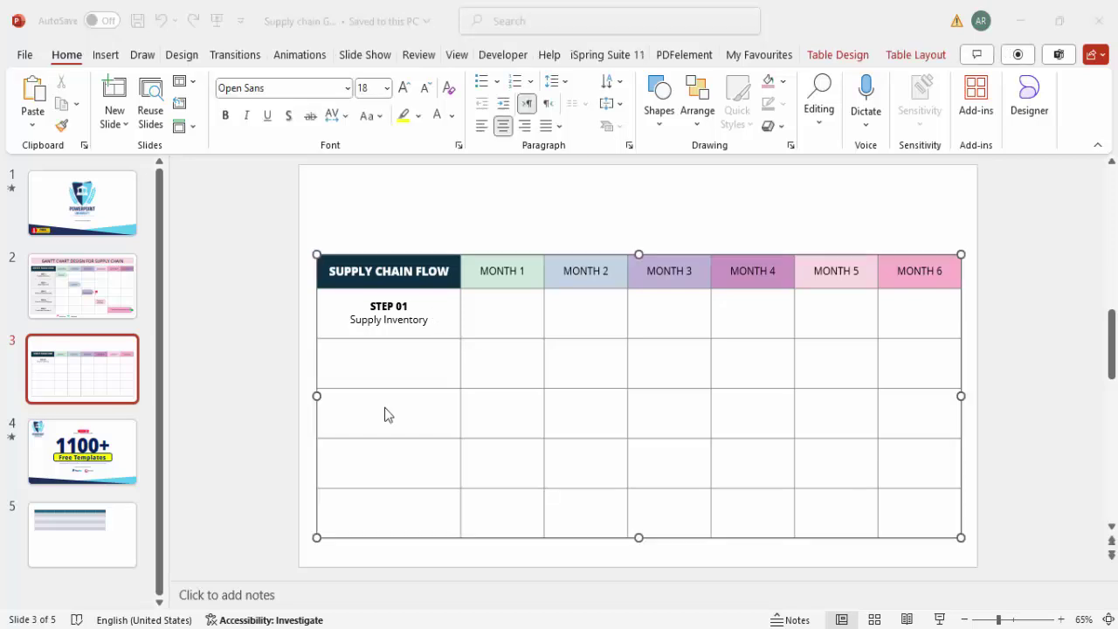
pyautogui.click(402, 357)
# Step: Type STEP 02, STEP 03, STEP 04 and STEP 05 down the first column
pyautogui.write('STEP 2')
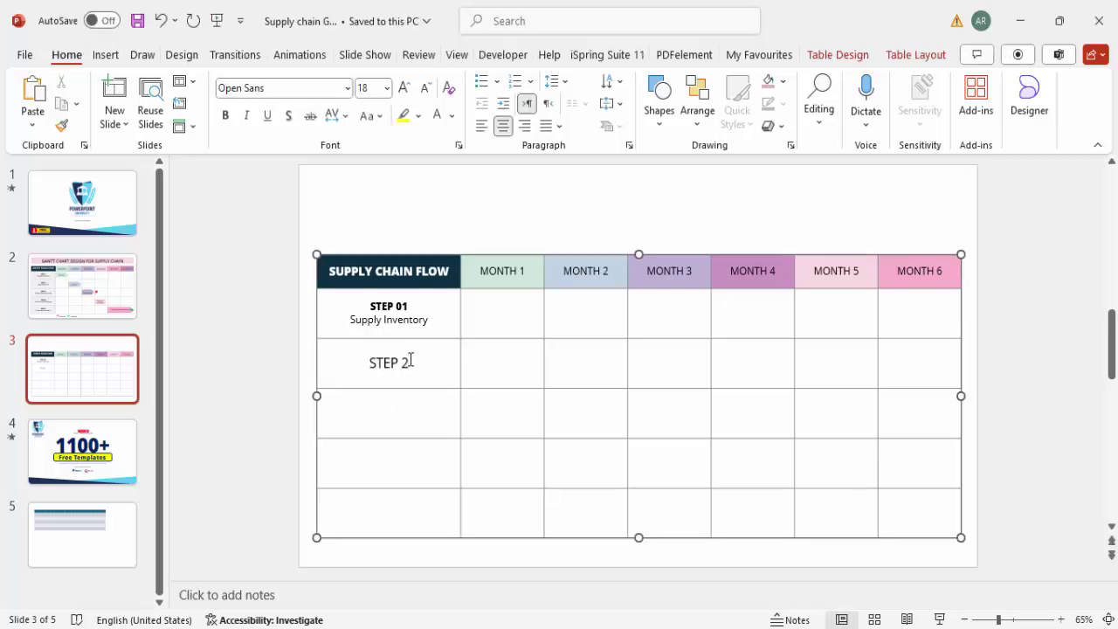
pyautogui.press('BackSpace')
pyautogui.write('02')
pyautogui.write('STEP 03')
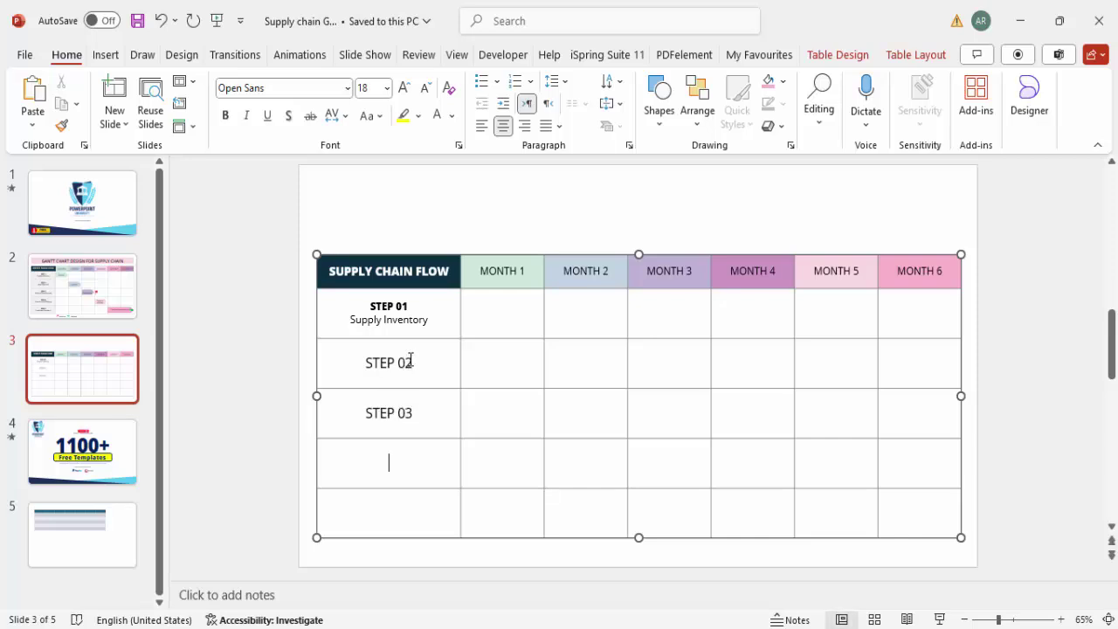
pyautogui.write('STEP 04')
pyautogui.write('STEP 0')
pyautogui.write('5')
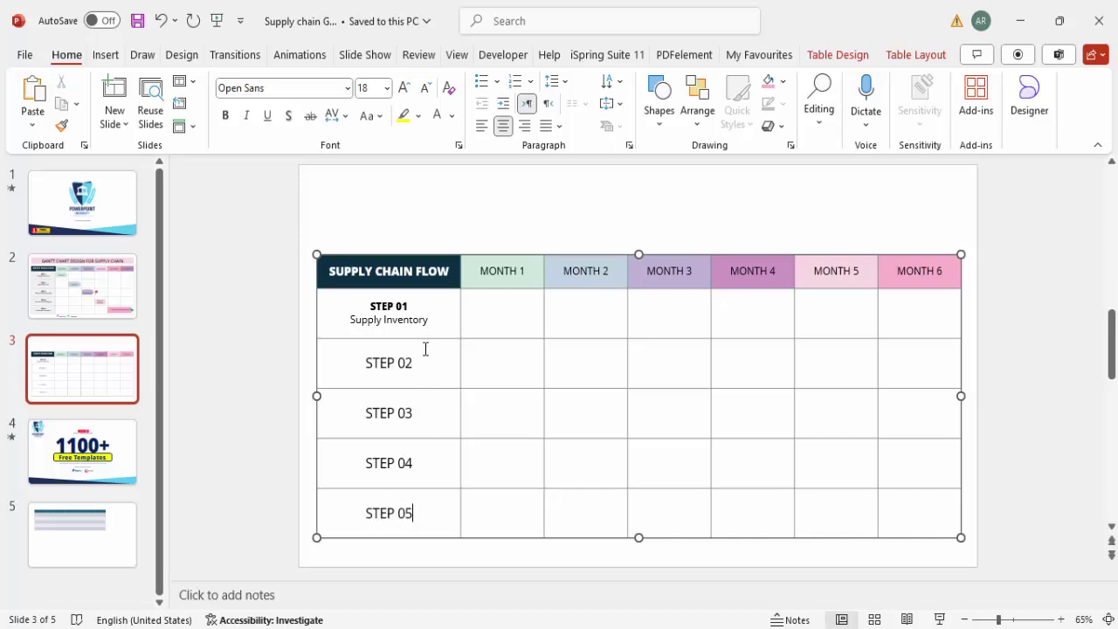
# Step: Set STEP 02–05 to Open Sans Extrabold 14 pt, then view slide 2's reference chart
pyautogui.moveTo(422, 362); pyautogui.dragTo(393, 507)
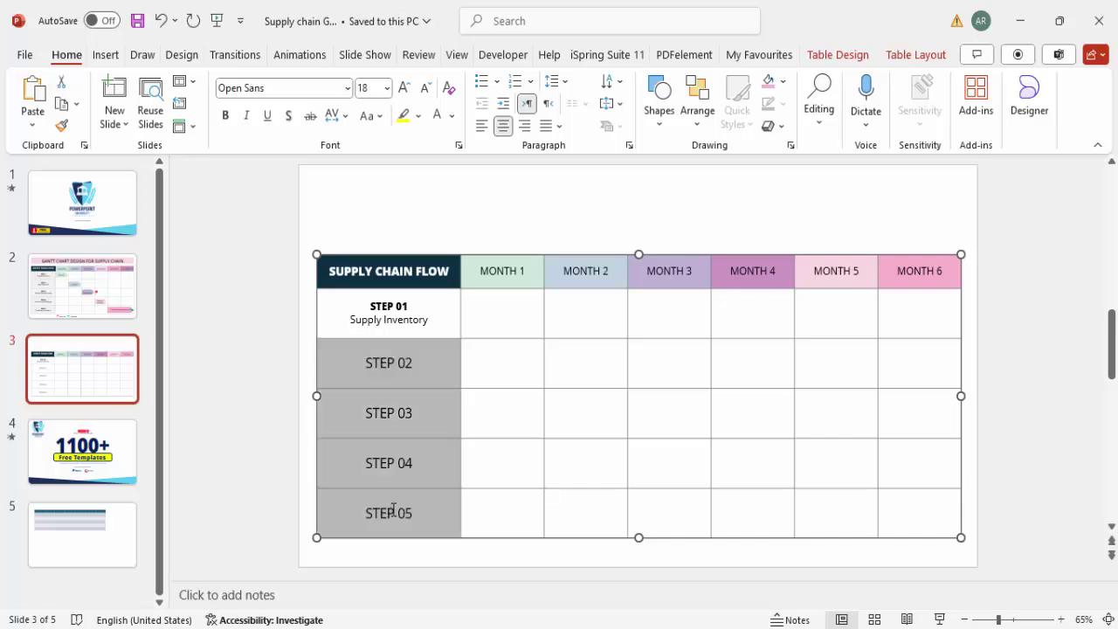
pyautogui.click(294, 90)
pyautogui.write('Op')
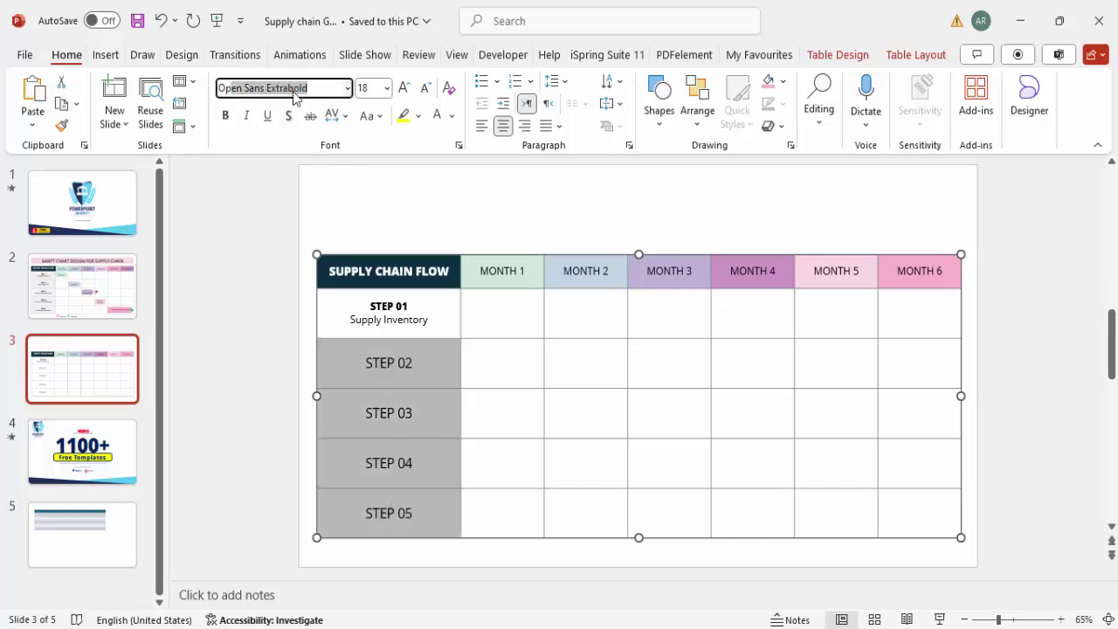
pyautogui.press('Return')
pyautogui.click(427, 91)
pyautogui.click(428, 91)
pyautogui.click(372, 220)
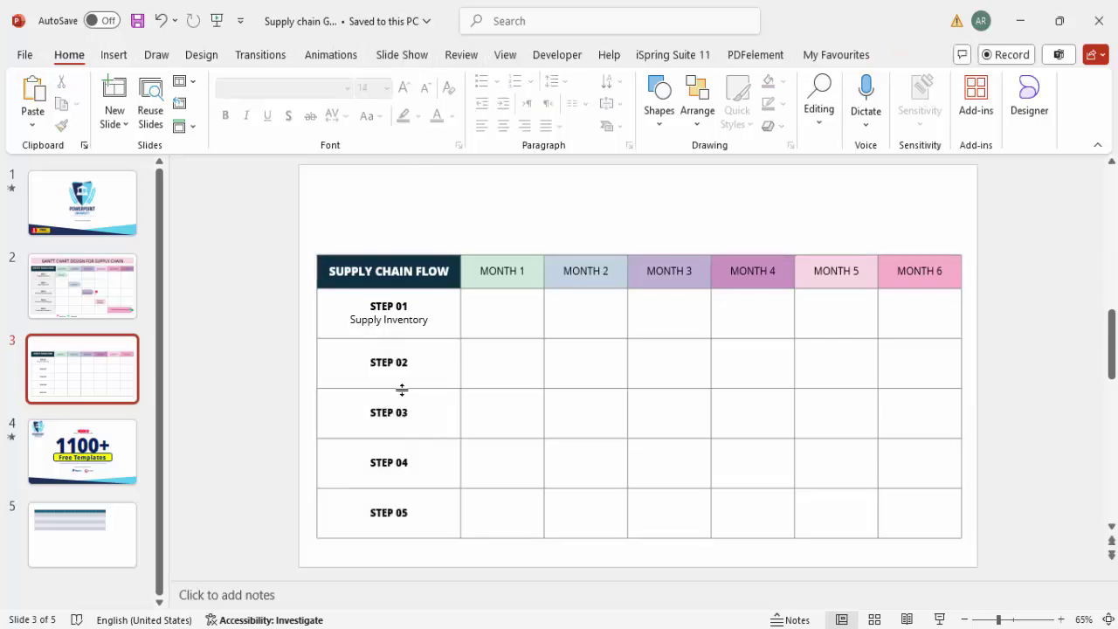
pyautogui.press('Up')
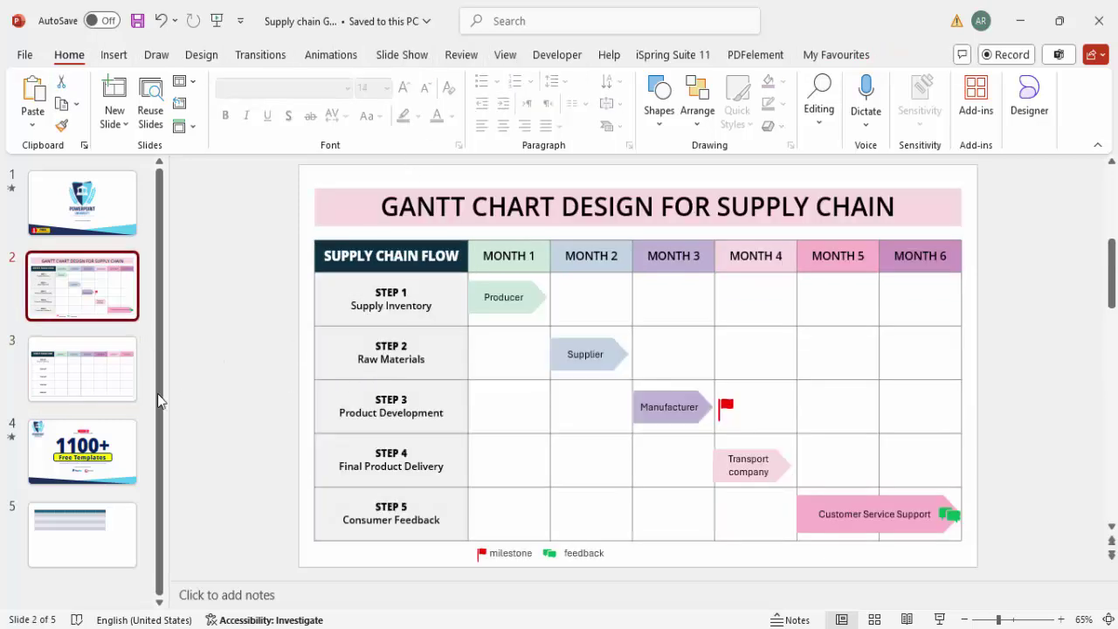
# Step: Add a Raw Materials line beneath STEP 02 on slide 3
pyautogui.click(116, 397)
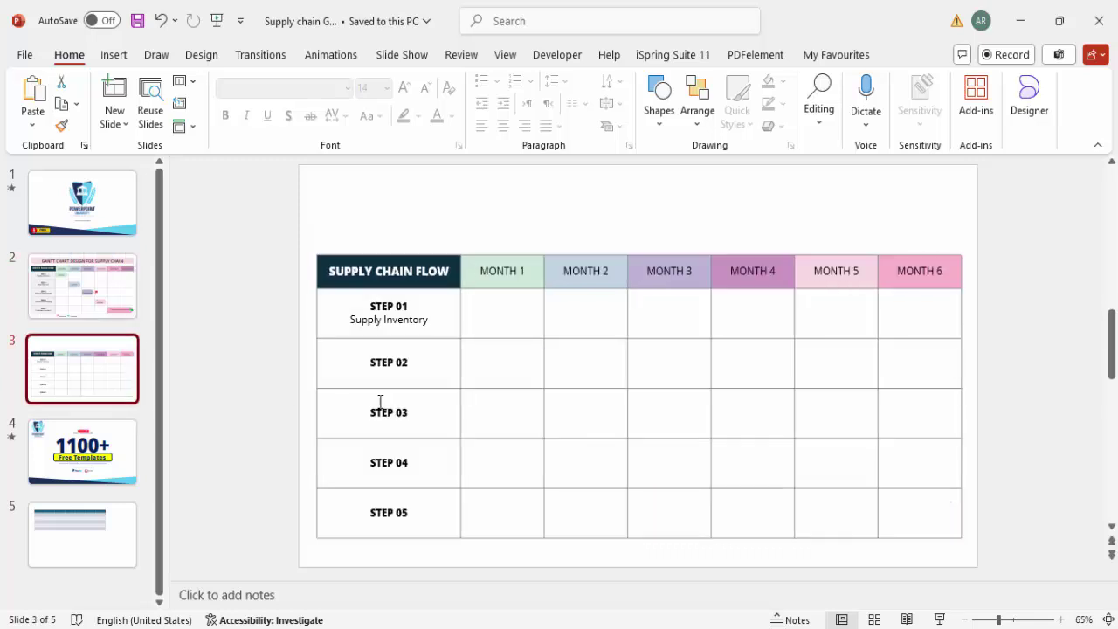
pyautogui.click(428, 365)
pyautogui.press('Return')
pyautogui.write('Raw')
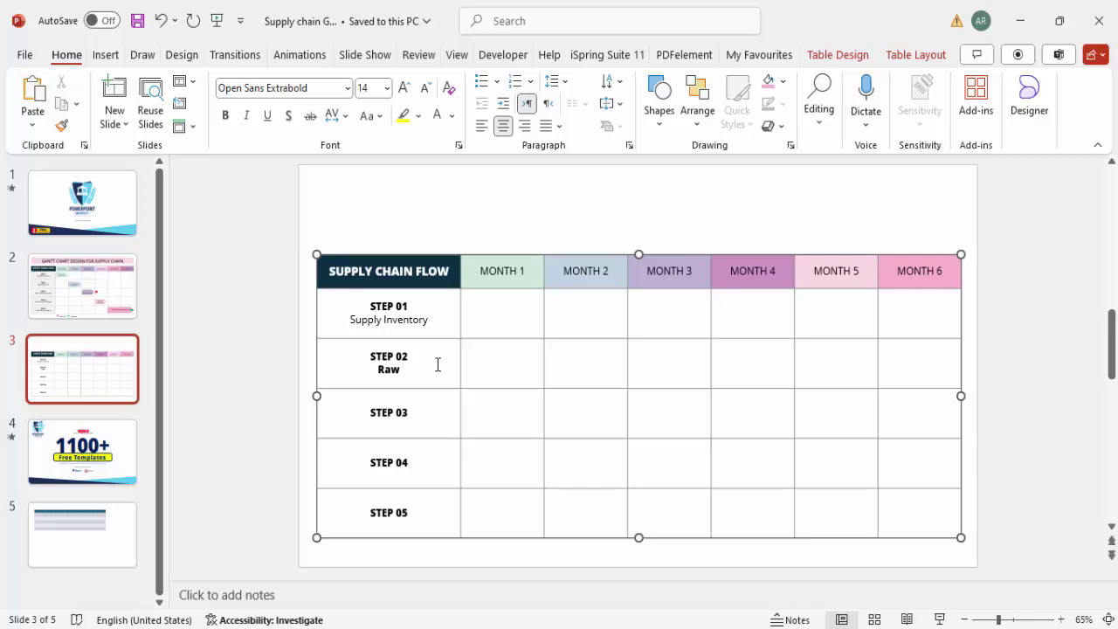
pyautogui.click(98, 306)
pyautogui.click(109, 351)
pyautogui.click(427, 373)
pyautogui.write('Materials')
# Step: Change the Raw Materials typeface to match the Supply Inventory line
pyautogui.moveTo(427, 373); pyautogui.dragTo(351, 370)
pyautogui.click(320, 87)
pyautogui.click(320, 87)
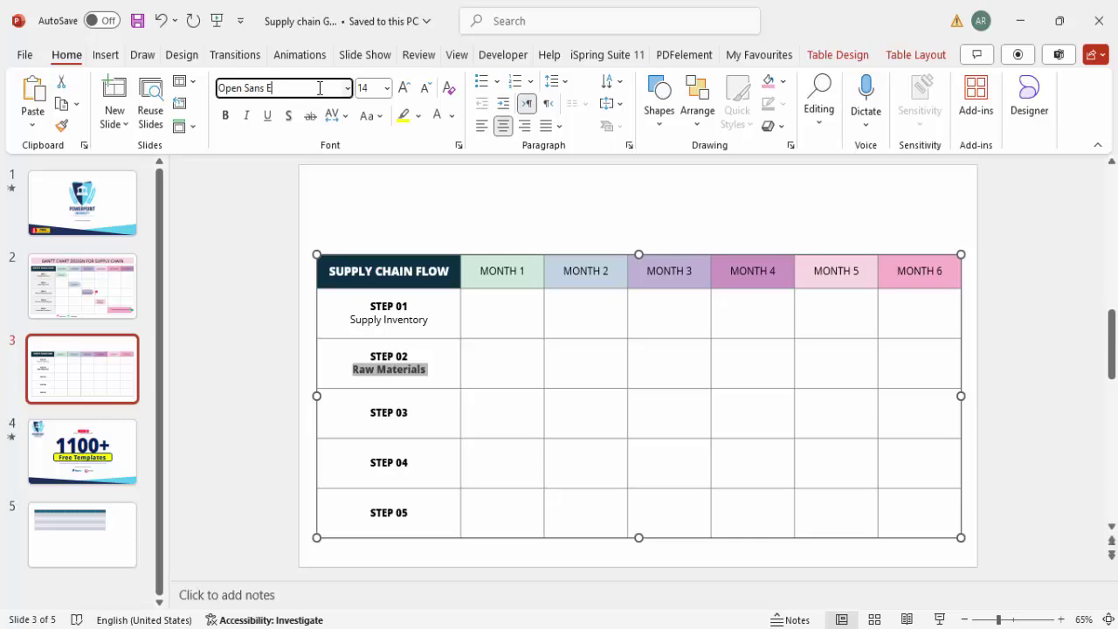
pyautogui.click(289, 324)
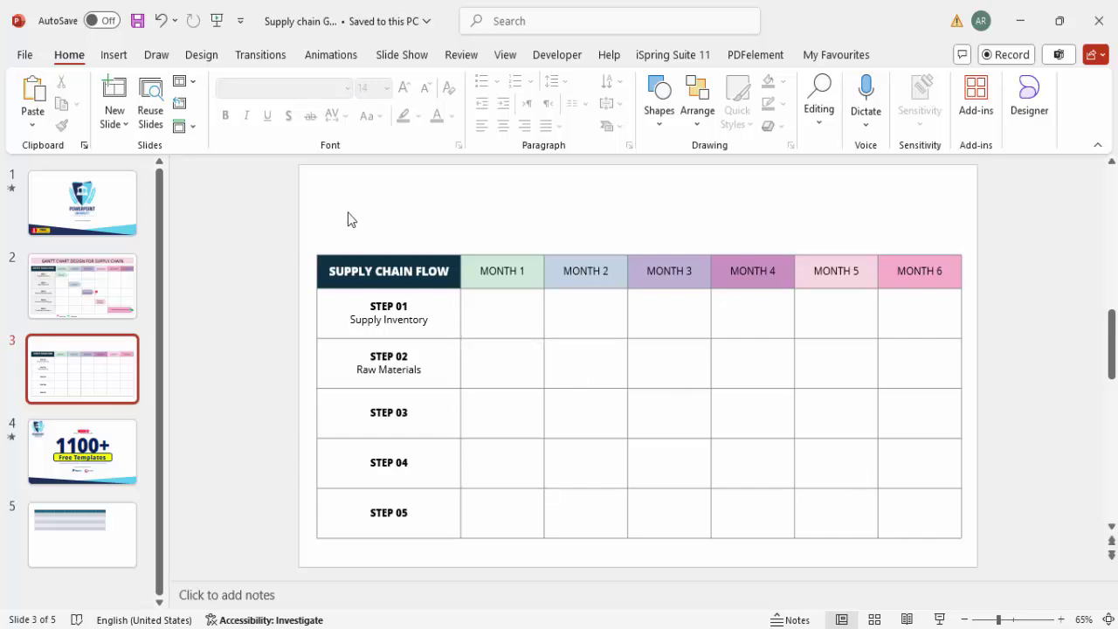
pyautogui.click(114, 55)
# Step: Draw a pentagon arrow across the Step 01 / Month 1 table cell
pyautogui.click(363, 103)
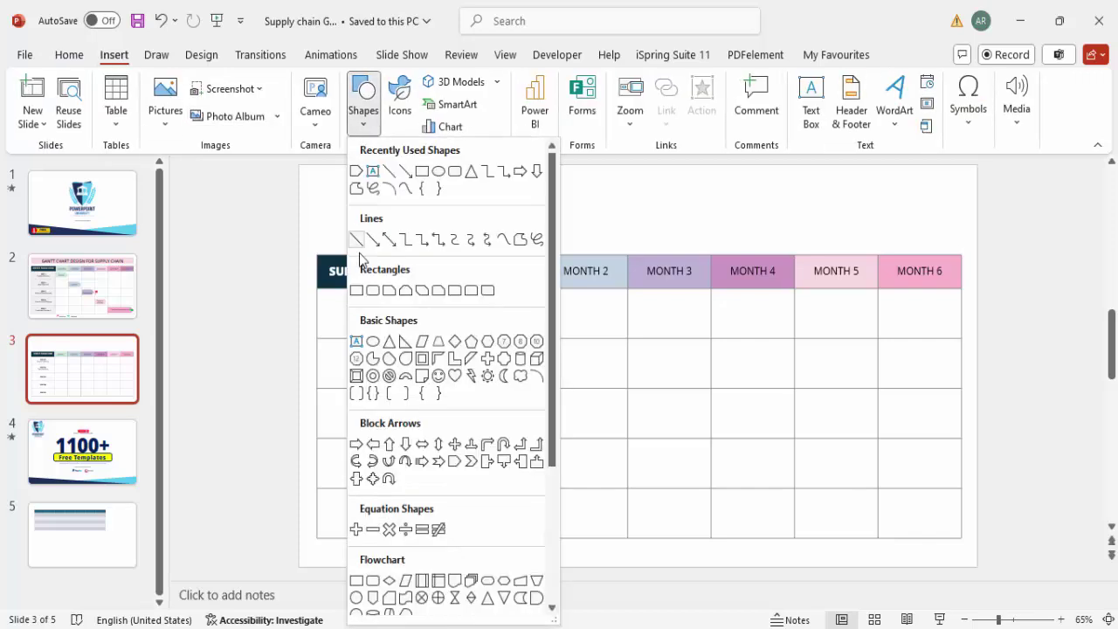
pyautogui.click(456, 463)
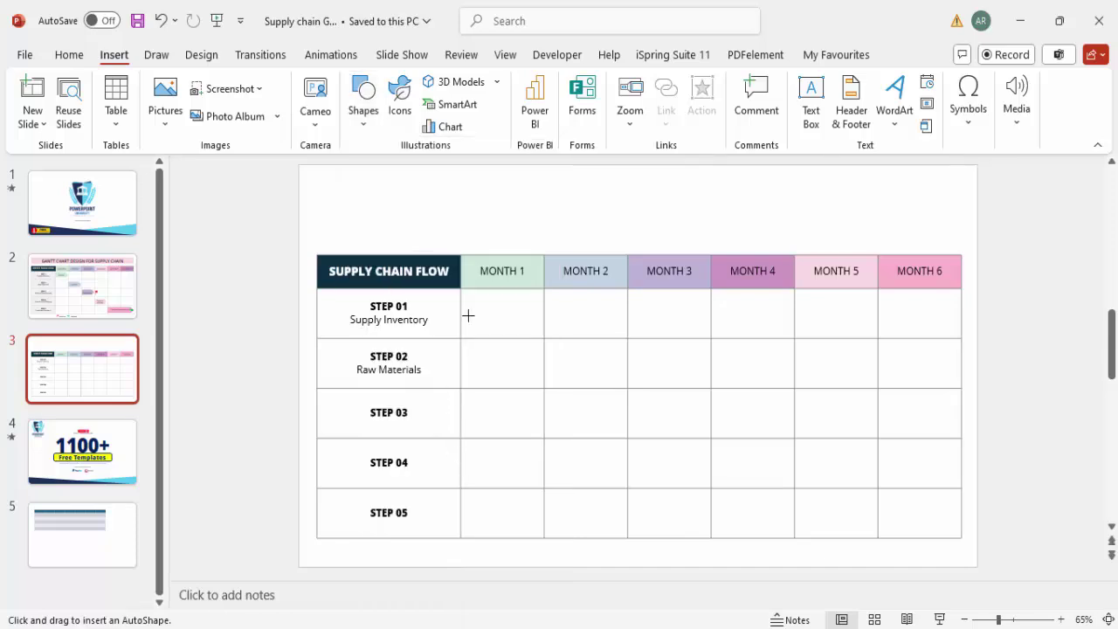
pyautogui.moveTo(461, 298); pyautogui.dragTo(542, 333)
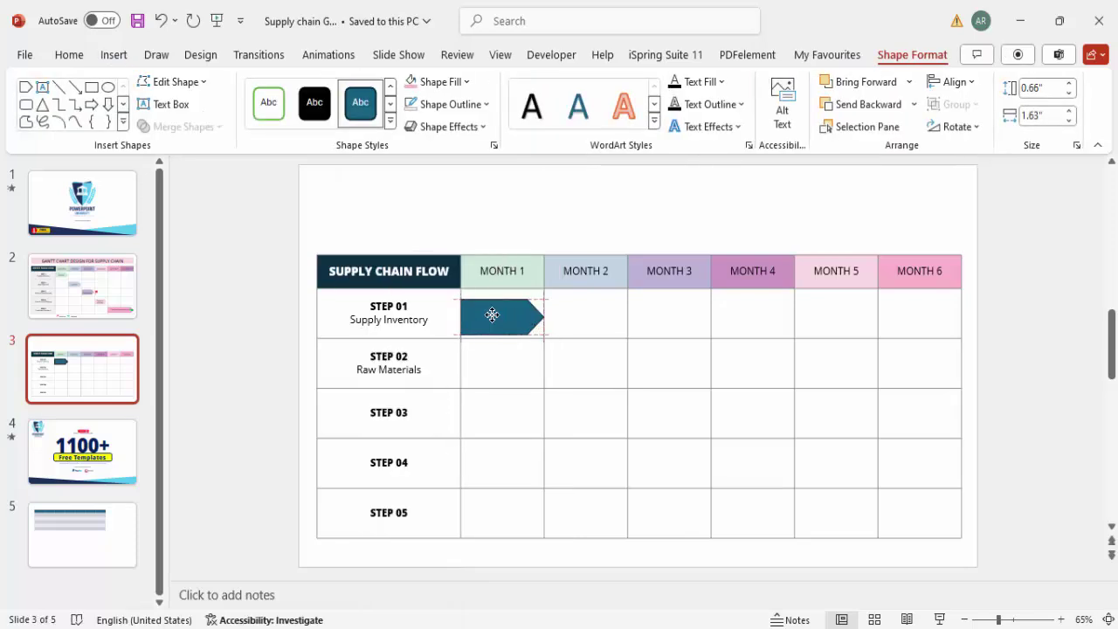
# Step: Remove the arrow's outline and fill it pale green
pyautogui.click(482, 105)
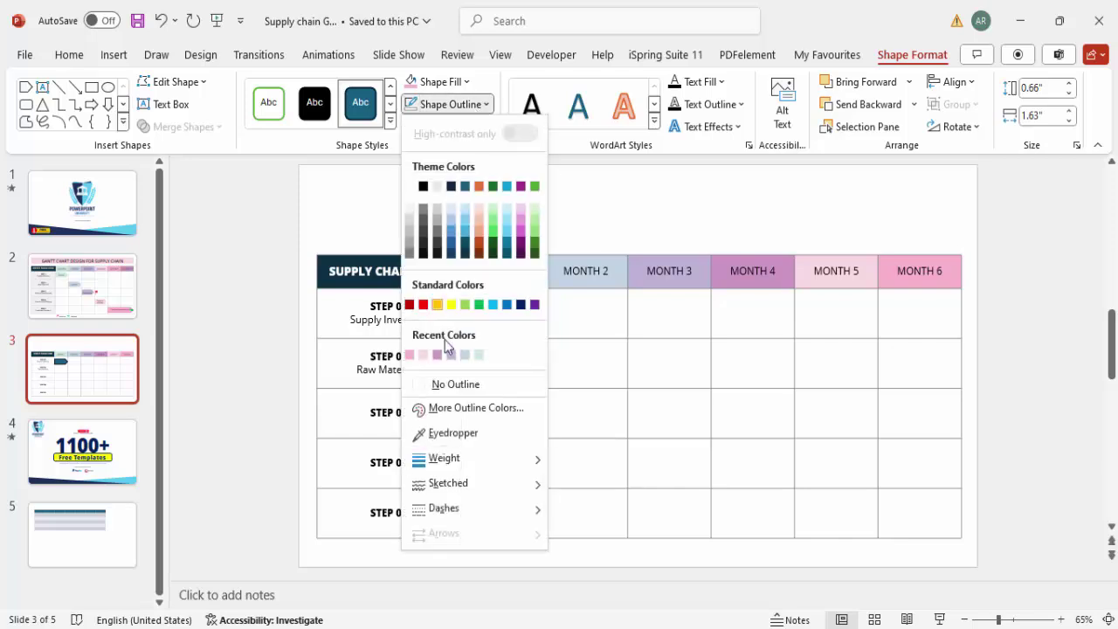
pyautogui.click(461, 383)
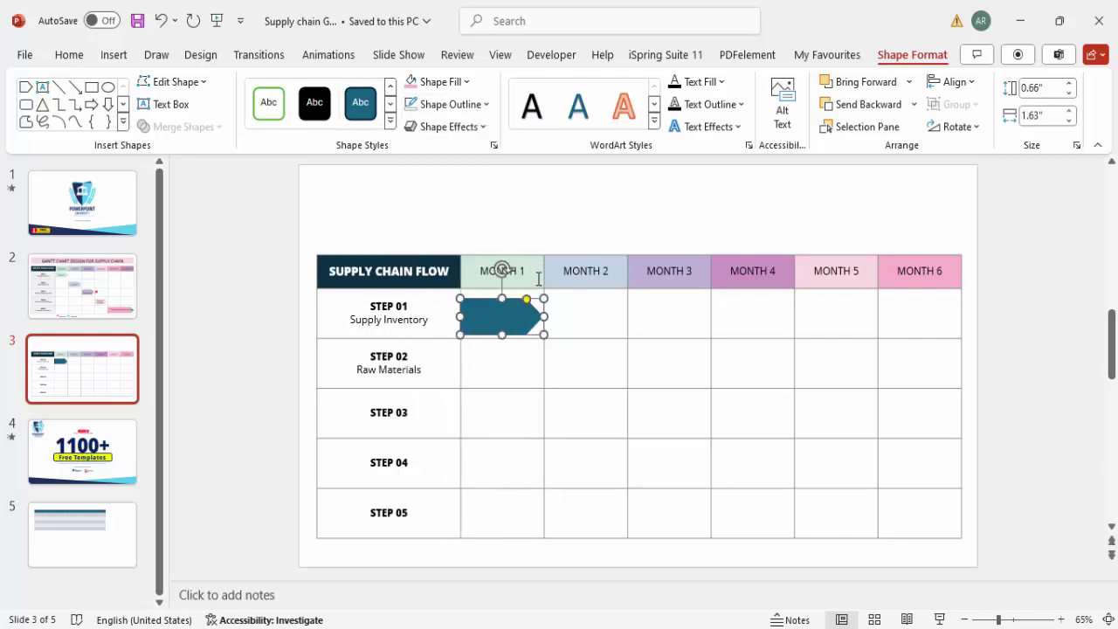
pyautogui.click(470, 83)
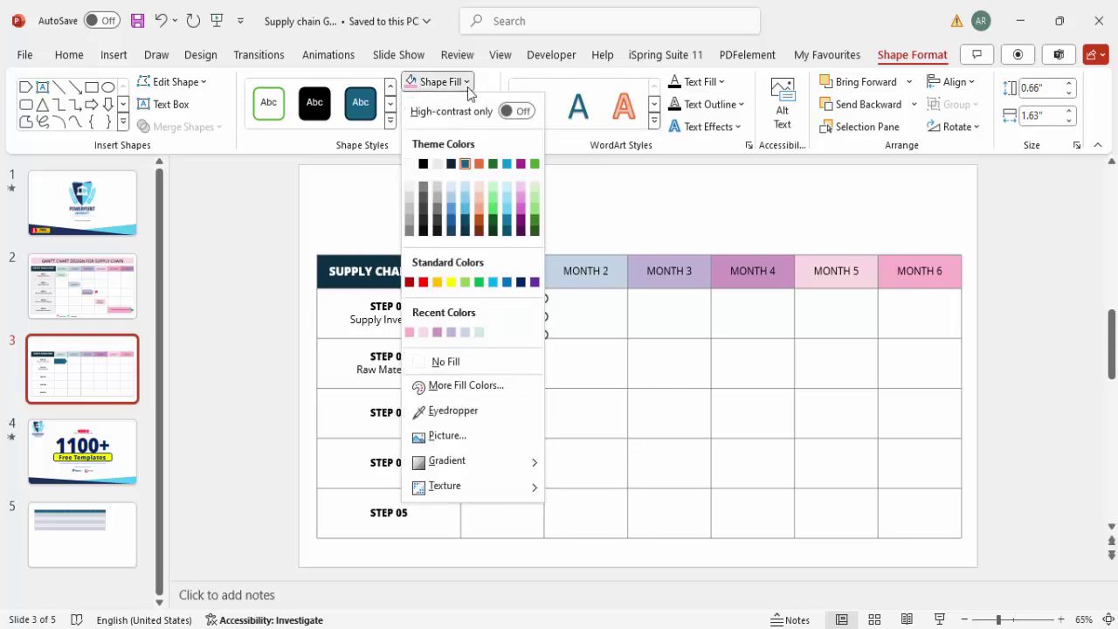
pyautogui.click(479, 332)
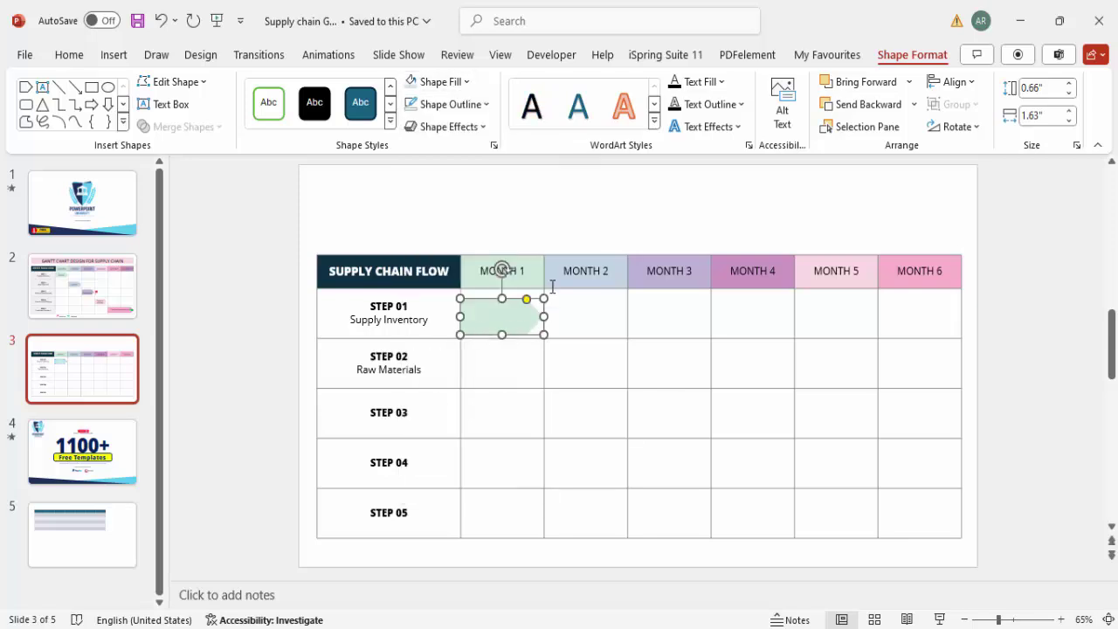
# Step: Set the arrow's text to a smaller 14-point size in black
pyautogui.click(80, 55)
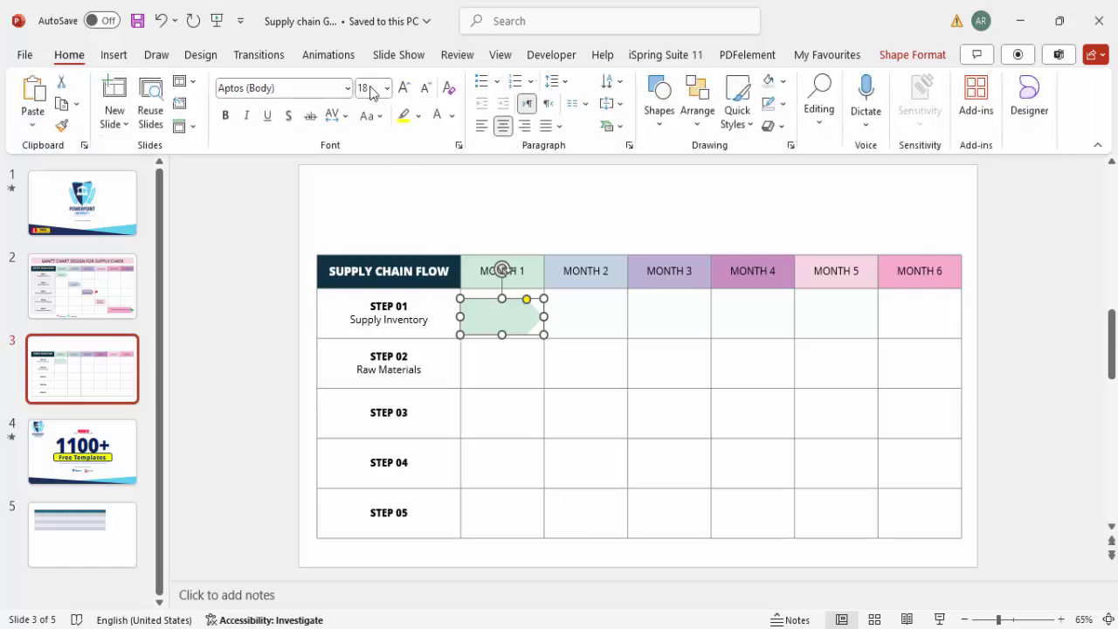
pyautogui.click(425, 89)
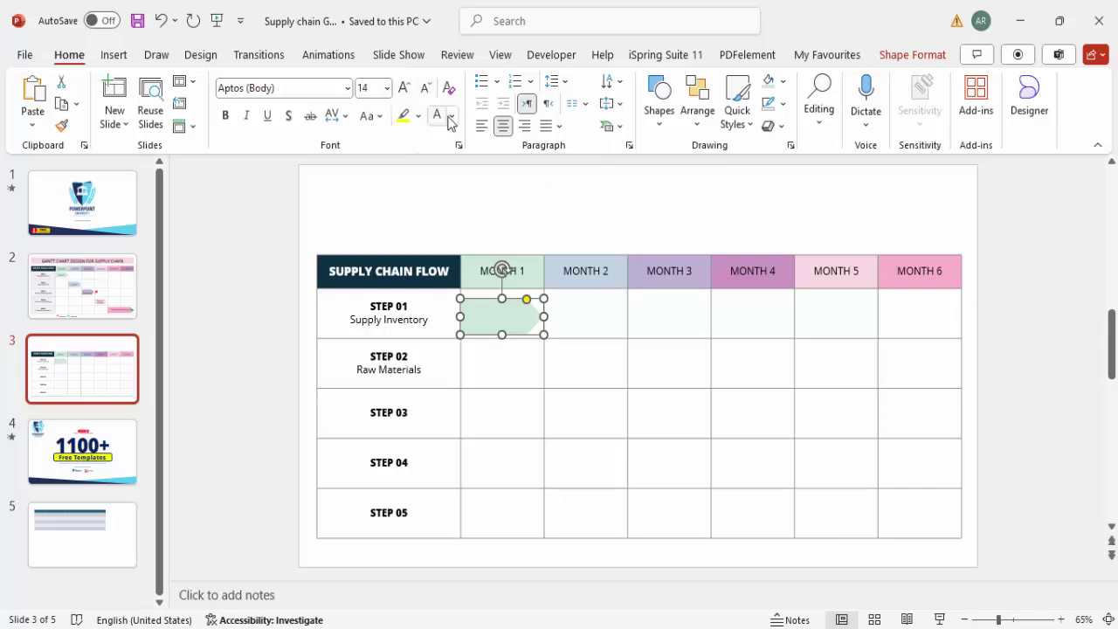
pyautogui.click(451, 119)
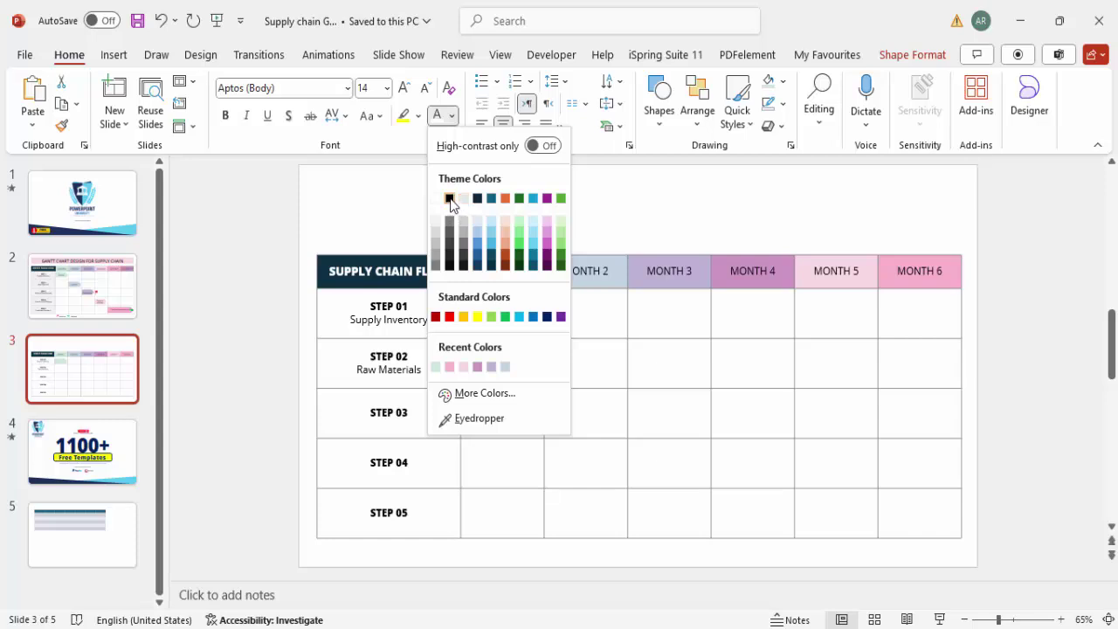
pyautogui.click(451, 199)
# Step: Label the arrow 'Add detail text here' and display slide 2's reference chart
pyautogui.write('Add detail text he')
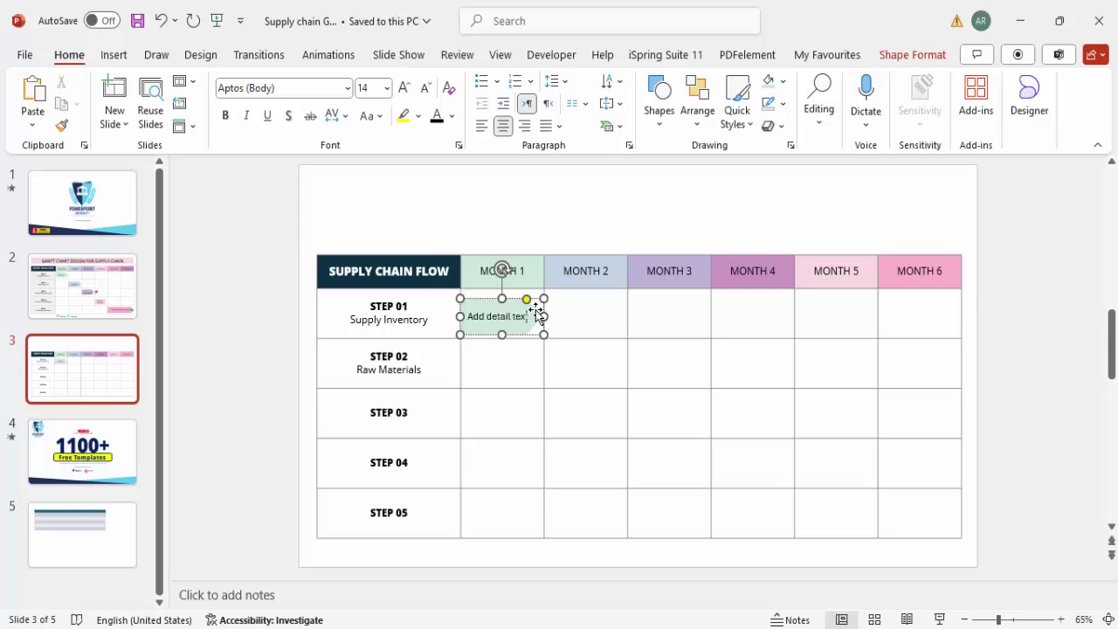
pyautogui.write('re')
pyautogui.click(534, 245)
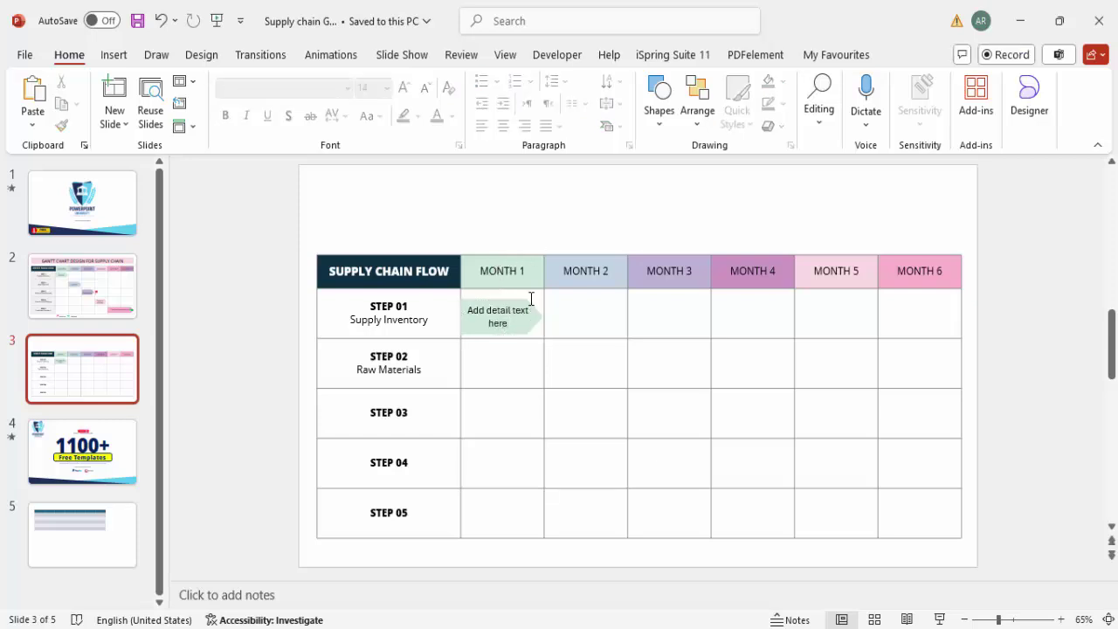
pyautogui.click(108, 286)
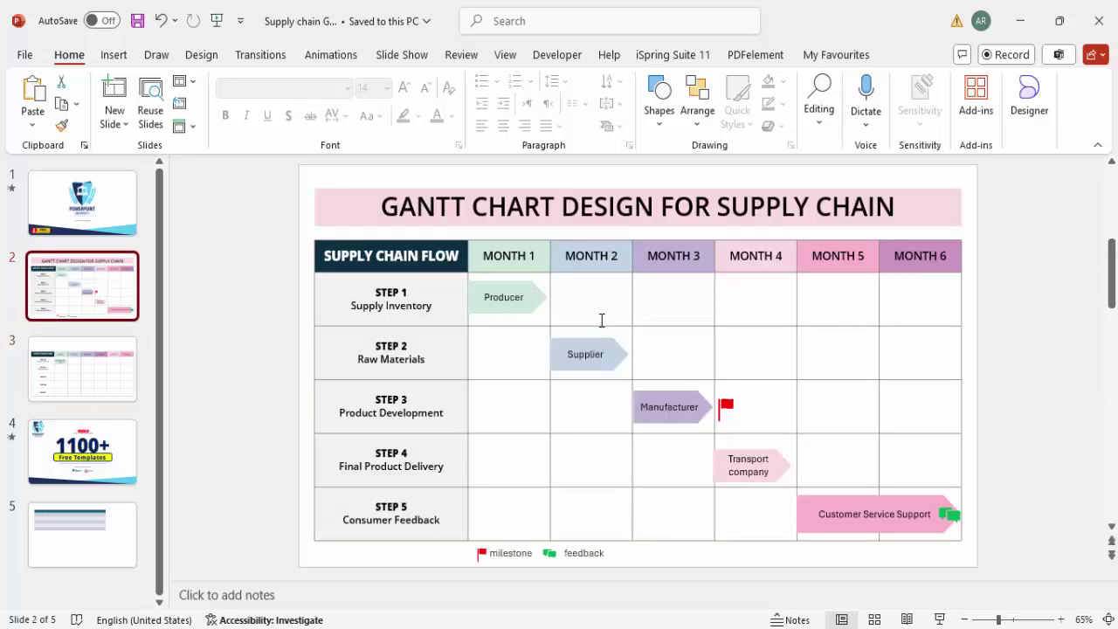
# Step: Back on slide 3, copy the arrow into Step 02 / Month 2 and fill it pale blue-grey
pyautogui.click(50, 377)
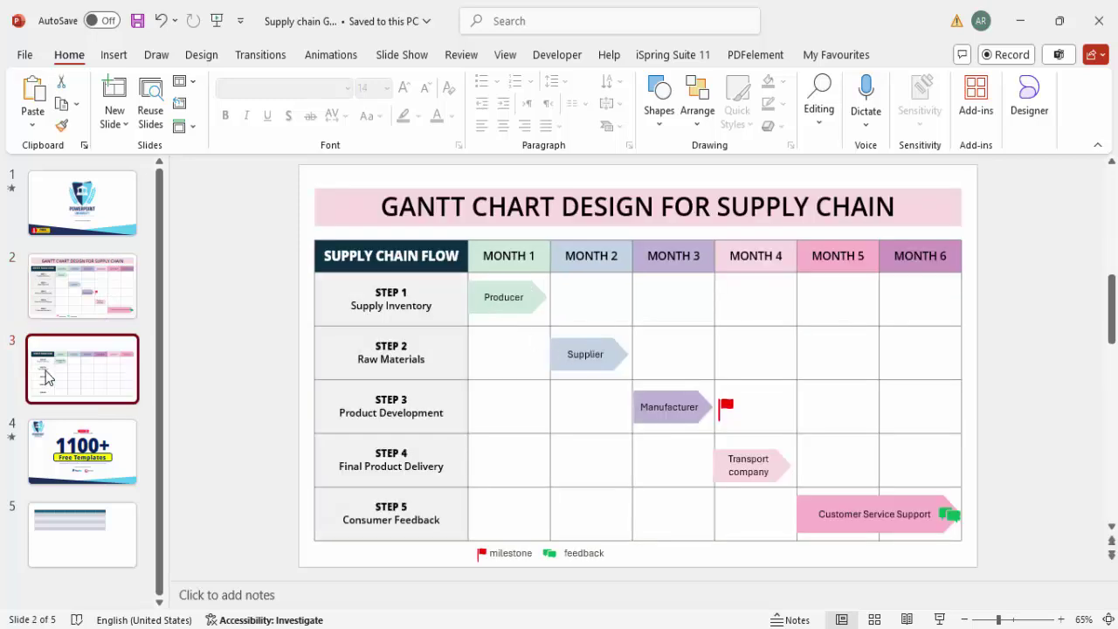
pyautogui.click(529, 315)
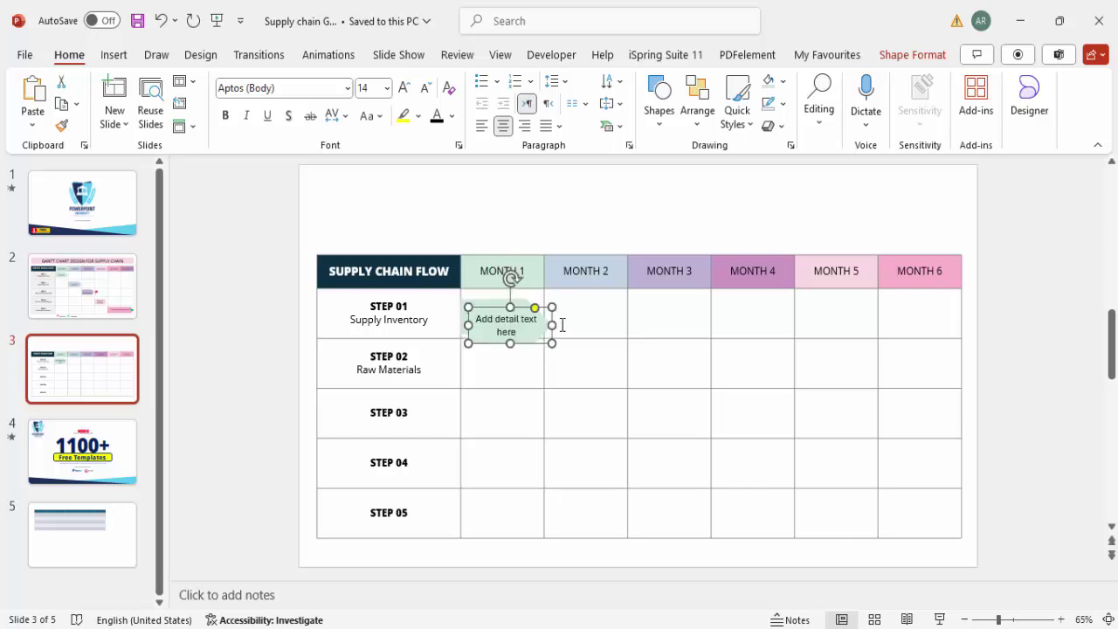
pyautogui.moveTo(547, 311); pyautogui.dragTo(616, 350)
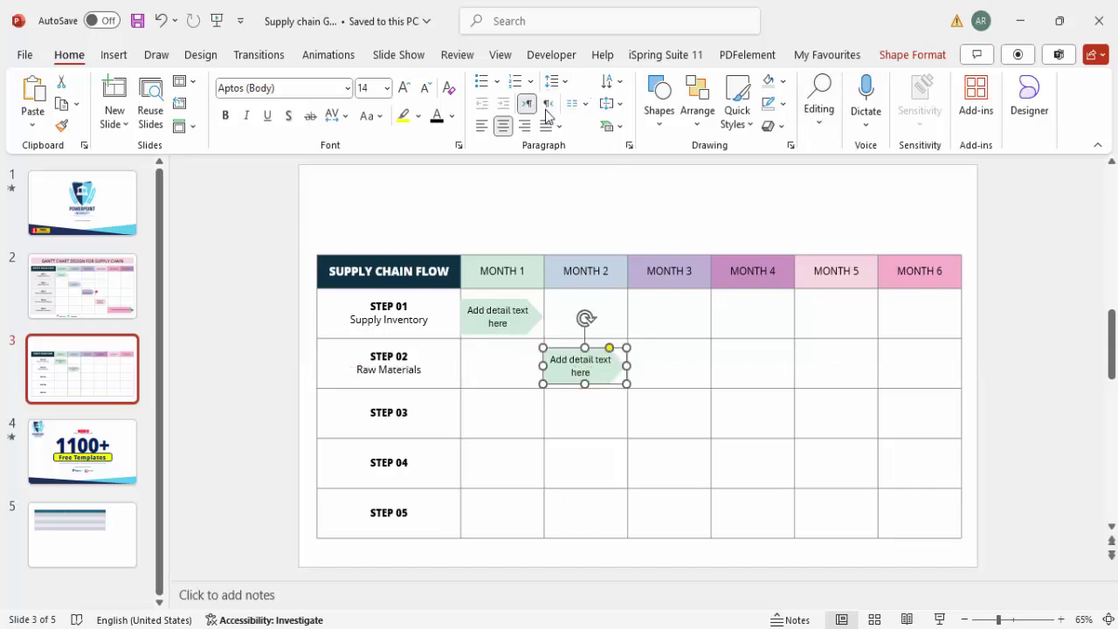
pyautogui.click(782, 81)
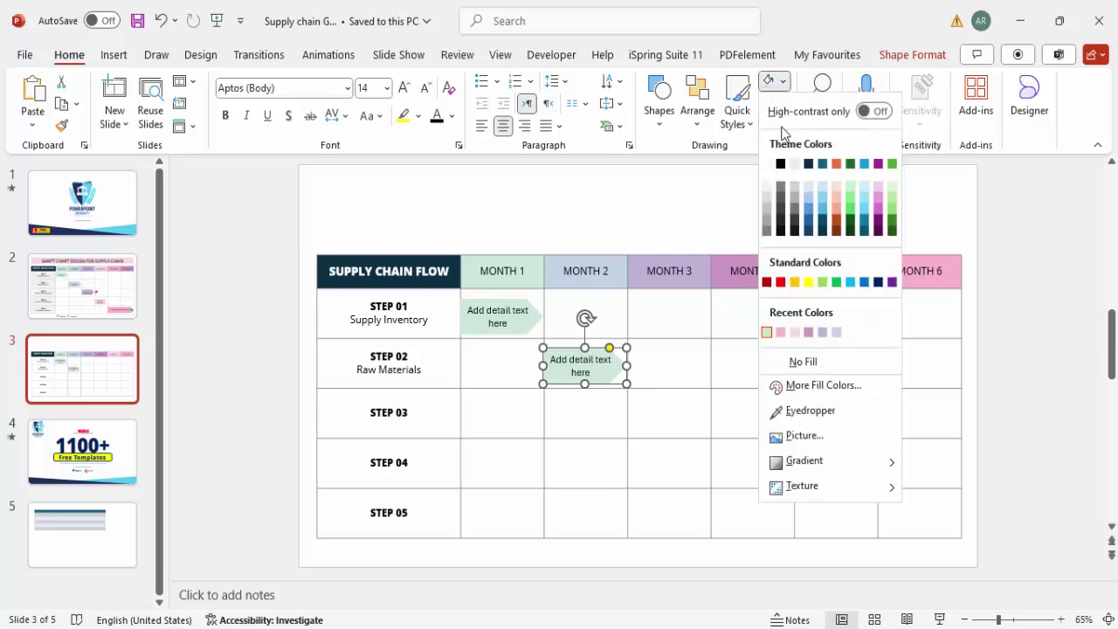
pyautogui.click(836, 333)
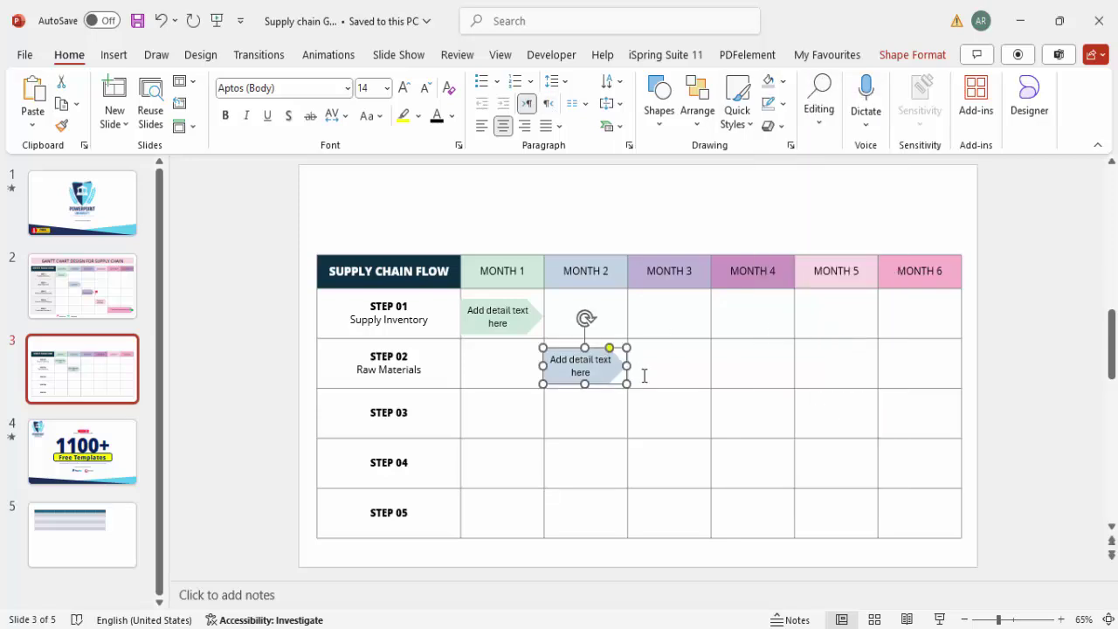
# Step: Duplicate that arrow into Step 03 / Month 3 and fill it purple
pyautogui.hotkey('ctrl', 'd')
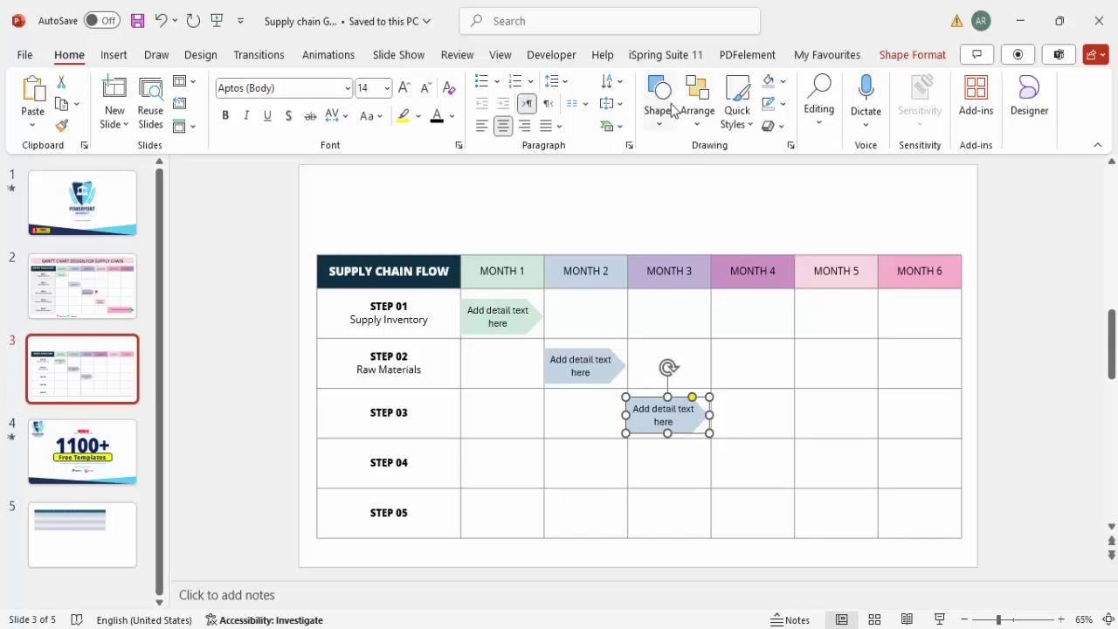
pyautogui.click(782, 80)
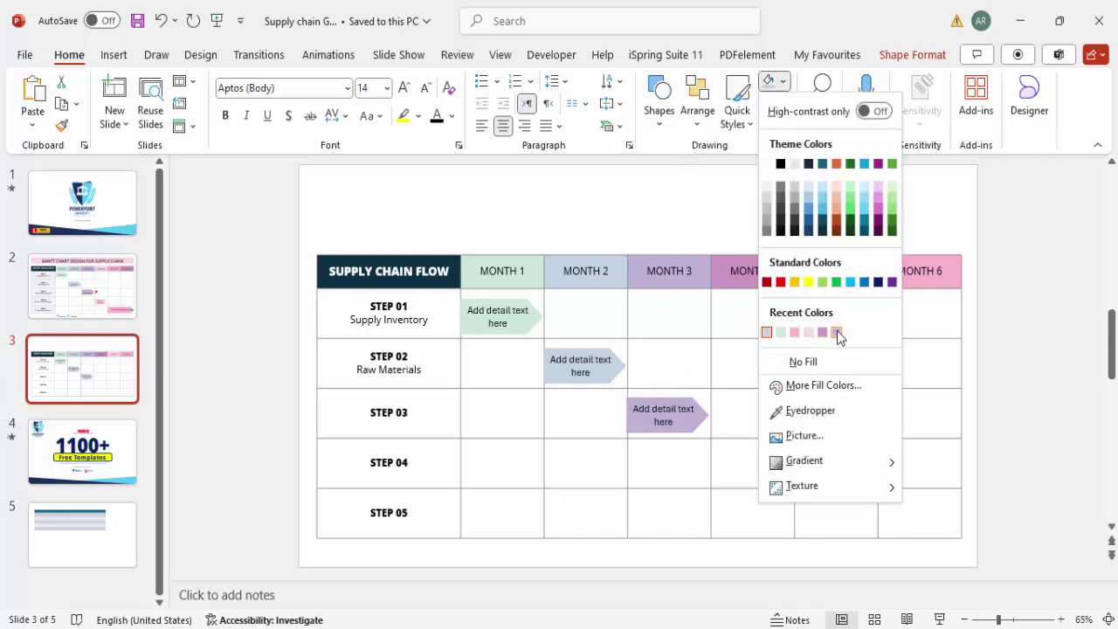
pyautogui.click(837, 333)
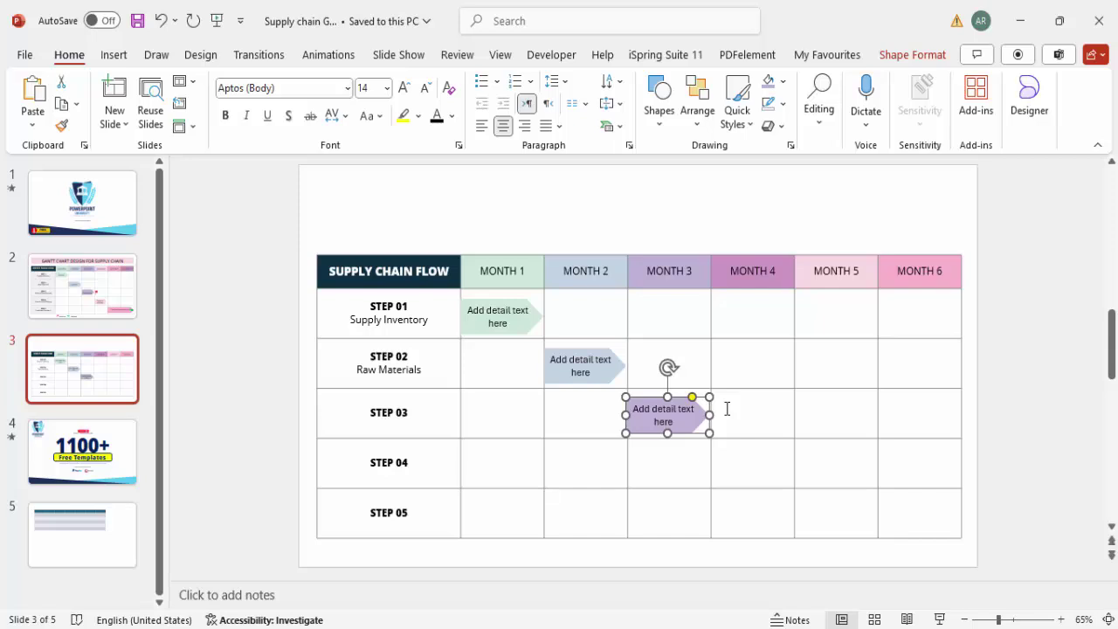
# Step: Insert a flag icon found by searching 'flag' in the Icons library
pyautogui.click(106, 55)
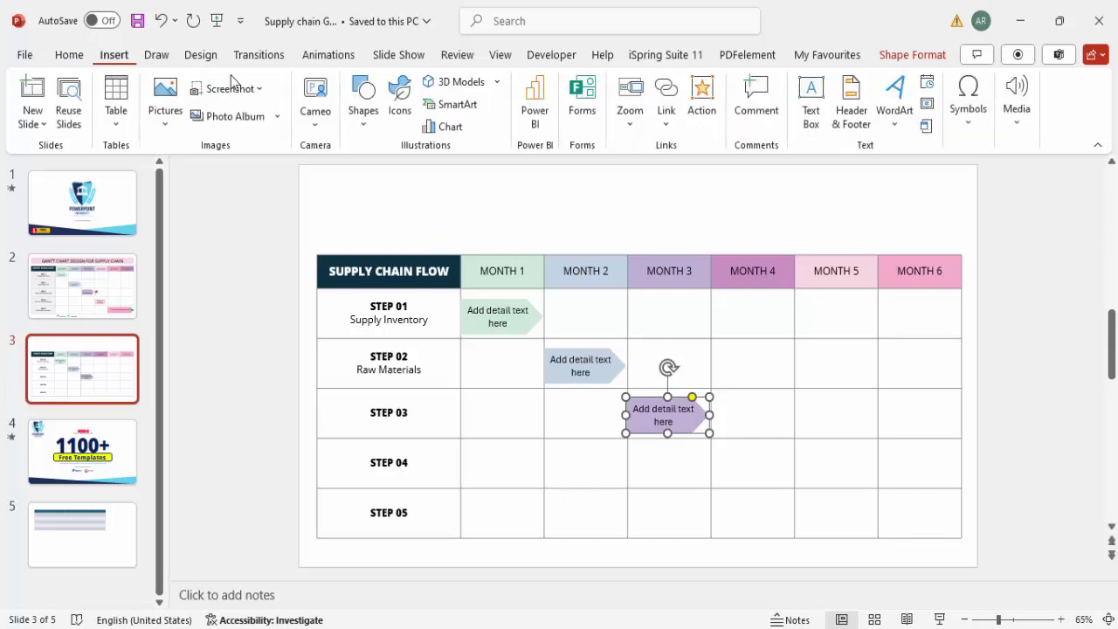
pyautogui.click(400, 92)
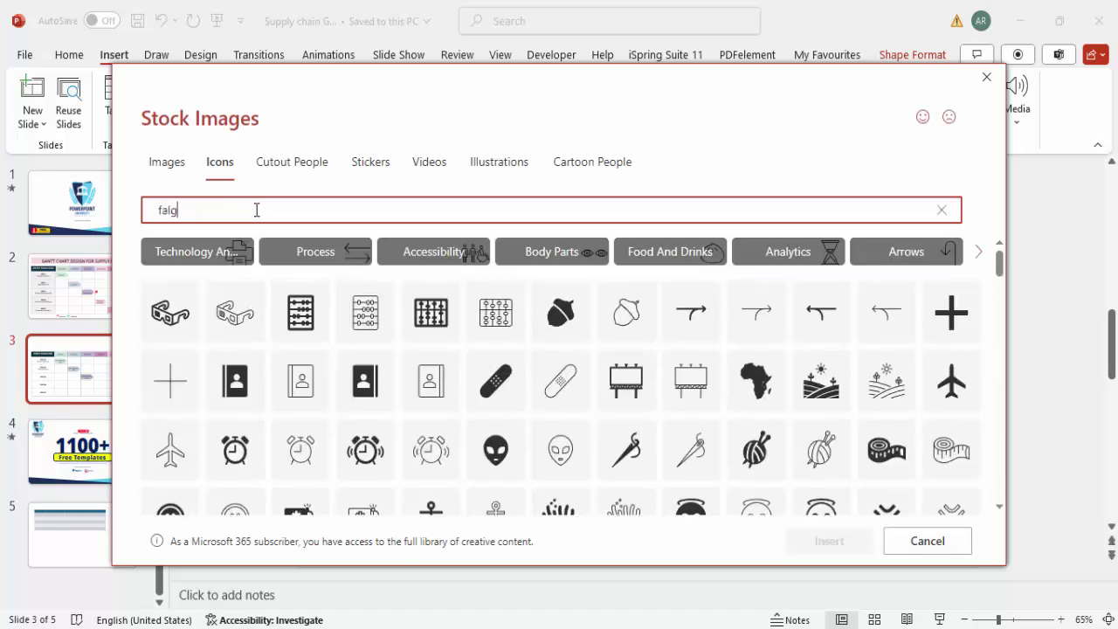
pyautogui.write('lag')
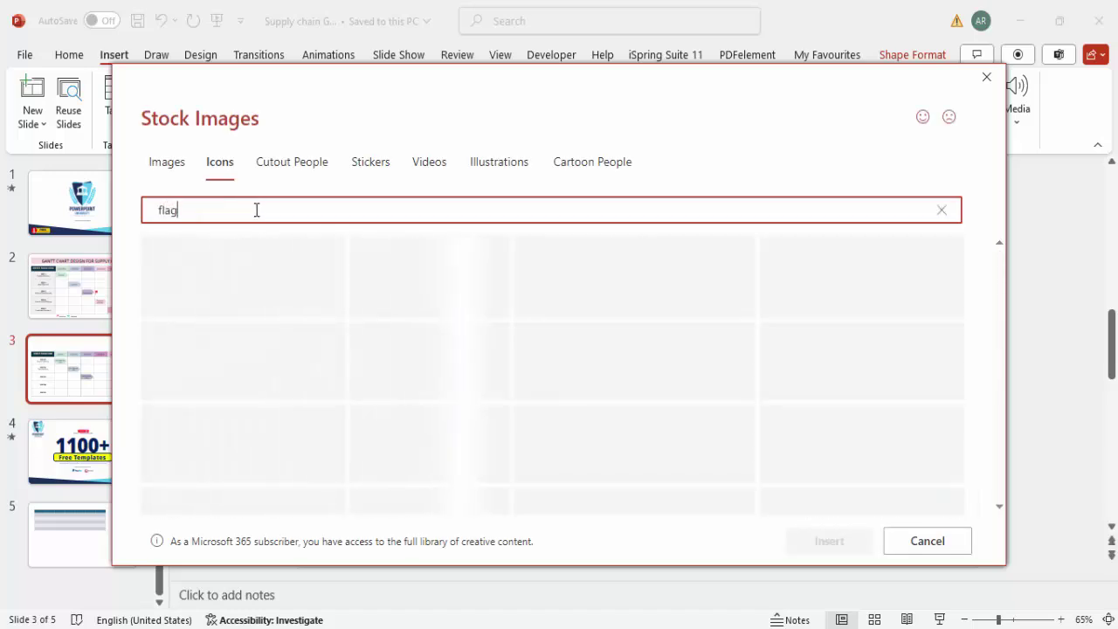
pyautogui.click(232, 290)
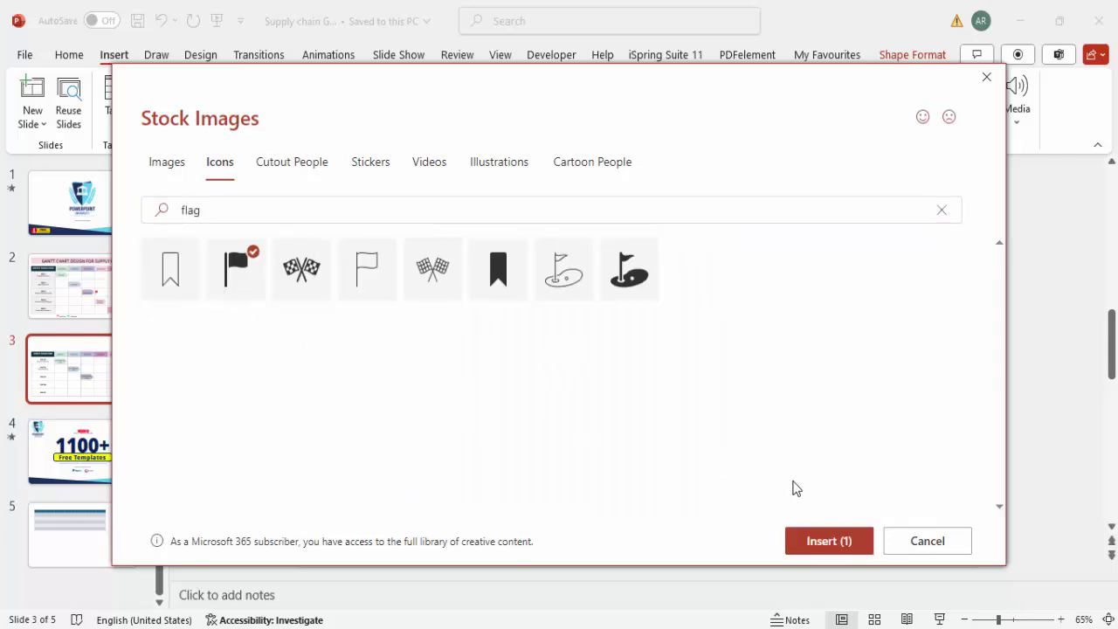
pyautogui.click(826, 540)
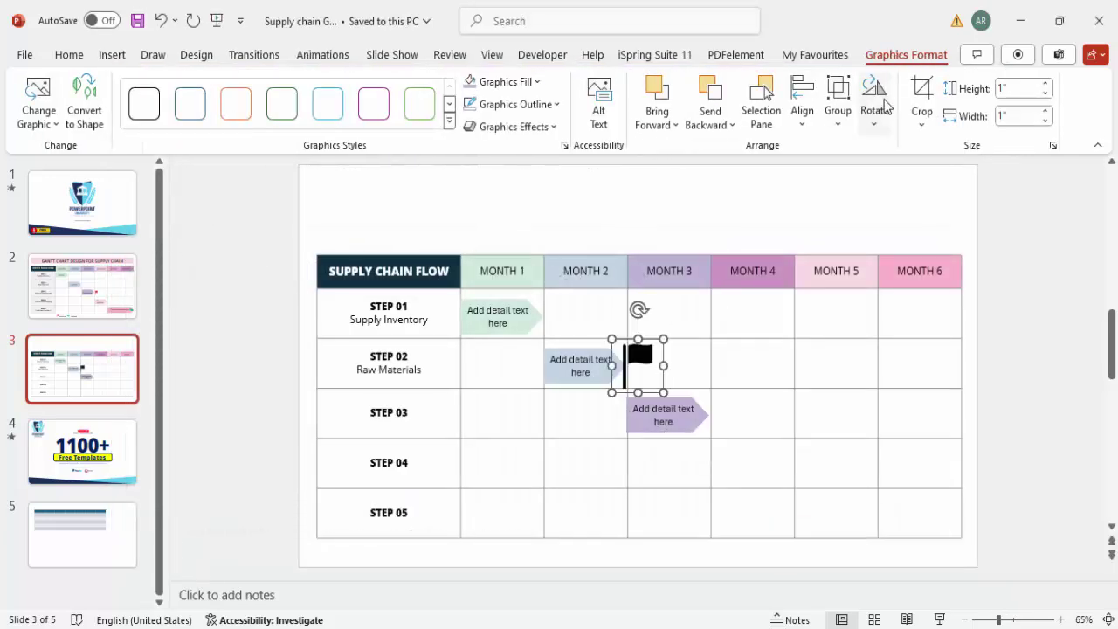
# Step: Colour the flag green, set its height to 0.5", and place it at the Step 03 arrow's tip
pyautogui.click(537, 82)
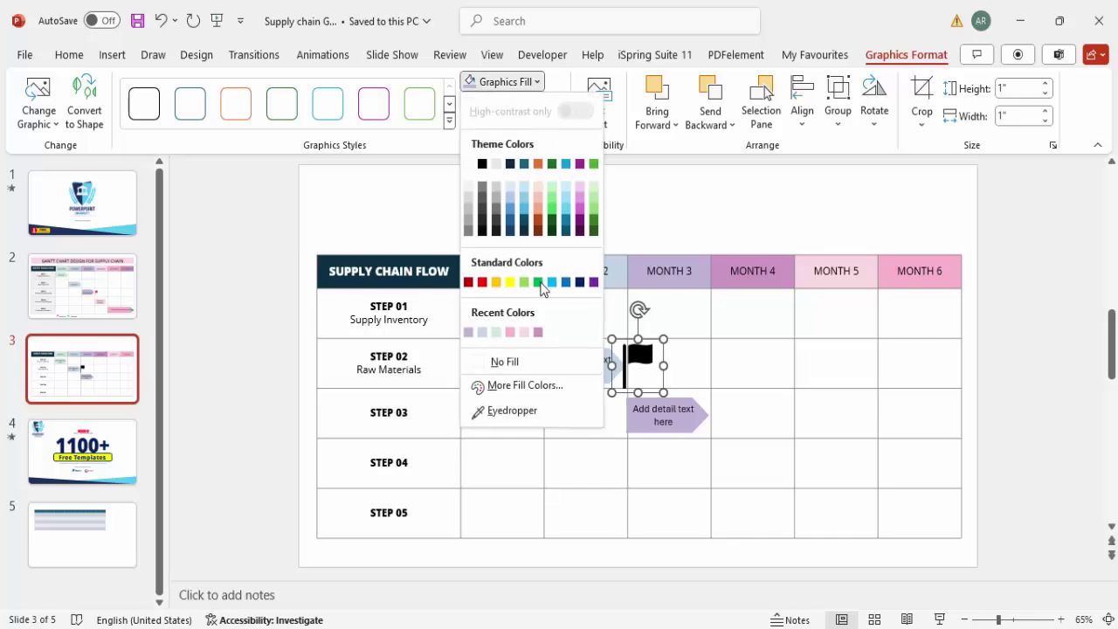
pyautogui.click(538, 282)
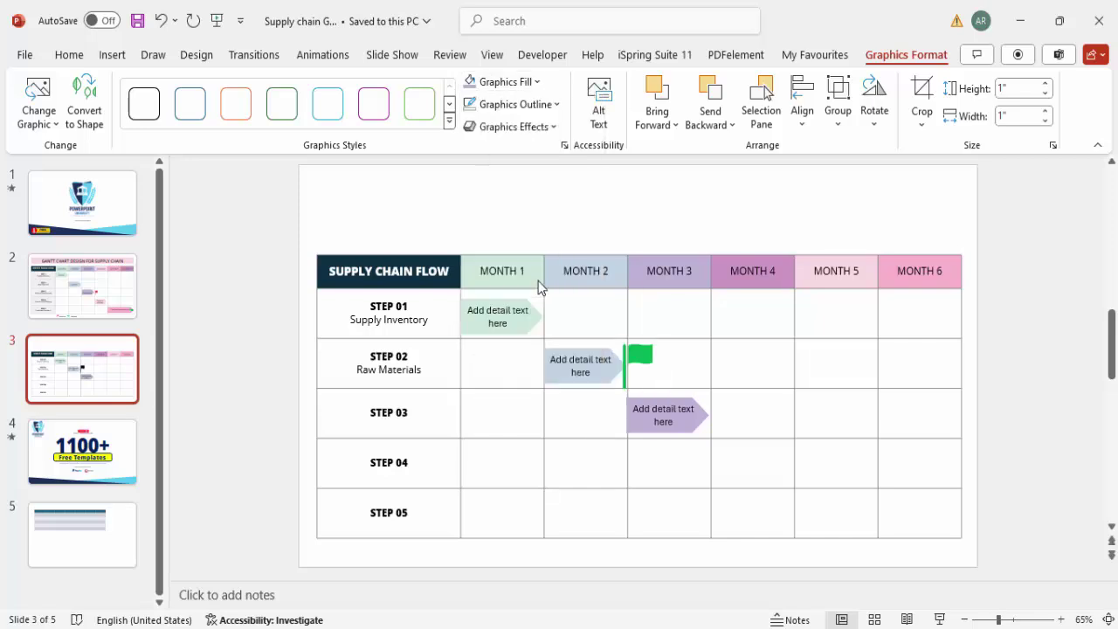
pyautogui.click(1038, 83)
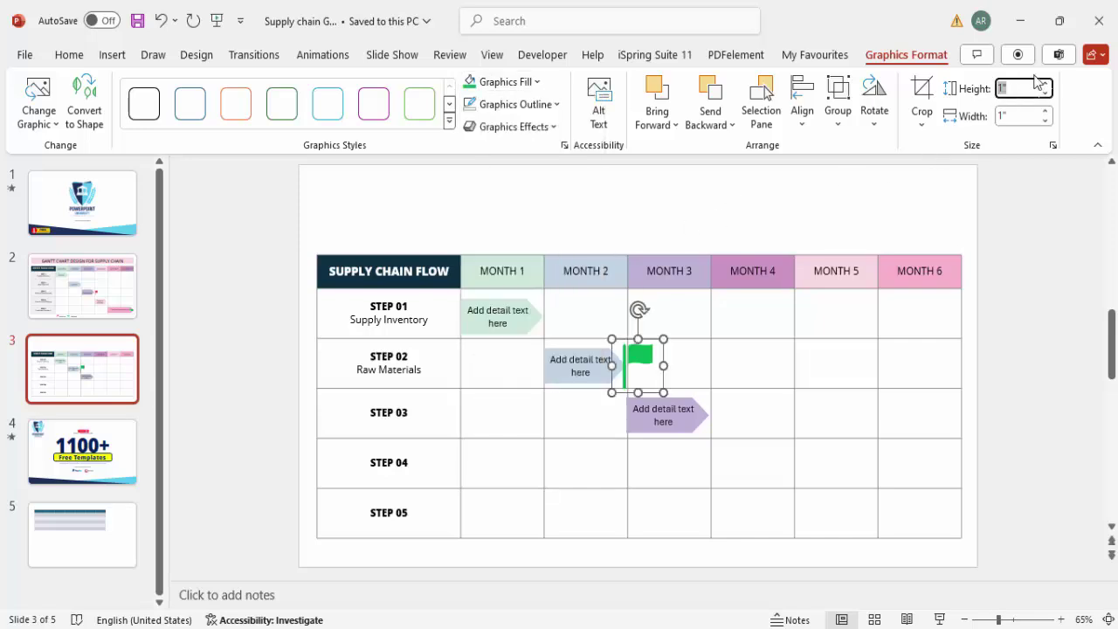
pyautogui.write('.5')
pyautogui.press('Return')
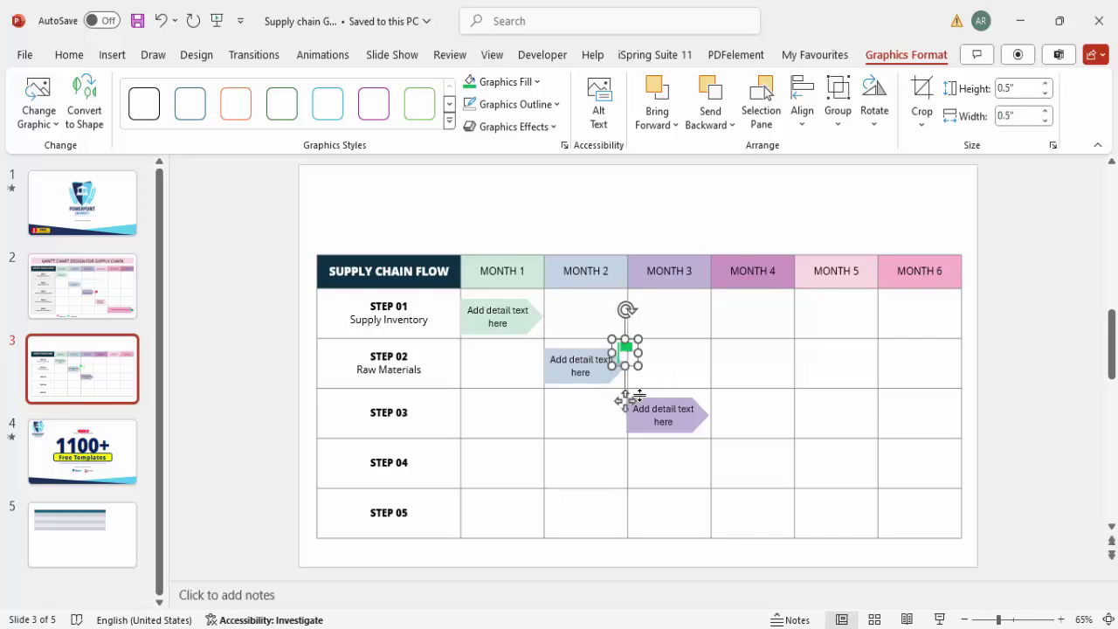
pyautogui.moveTo(627, 402); pyautogui.dragTo(722, 465)
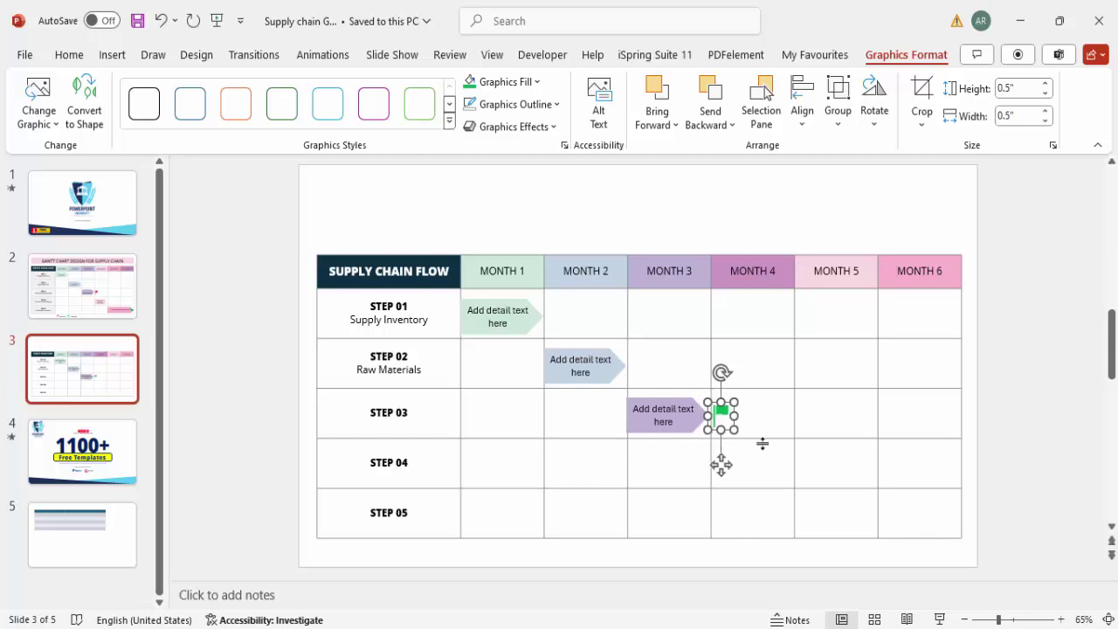
# Step: Copy the Step 03 arrow into Step 04 / Month 4 and fill it mauve
pyautogui.click(666, 400)
pyautogui.moveTo(680, 406); pyautogui.dragTo(759, 449)
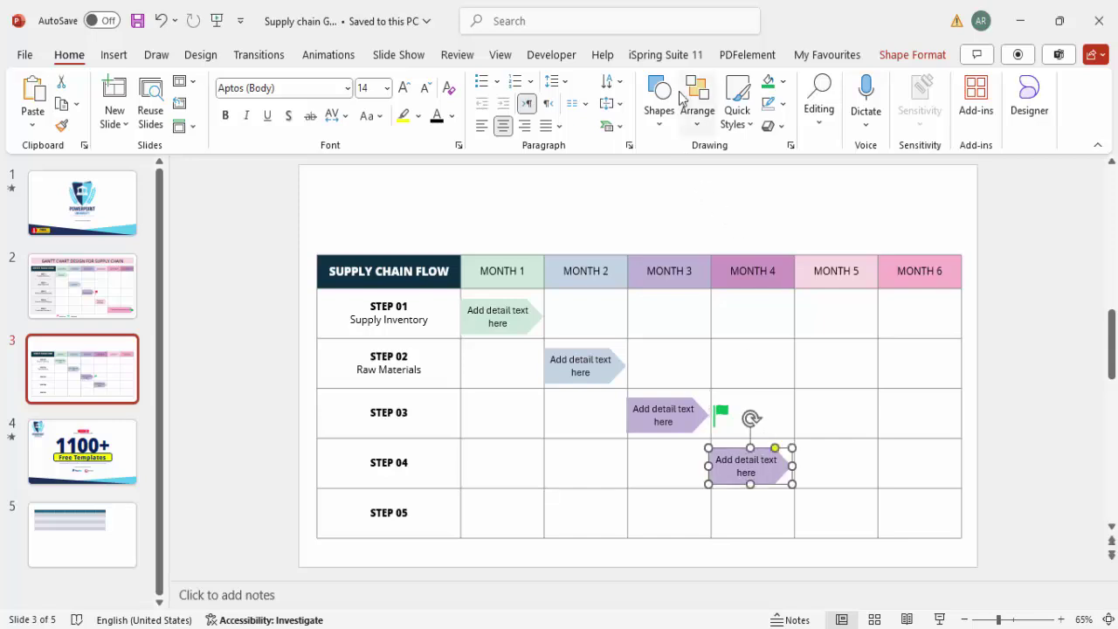
pyautogui.click(782, 82)
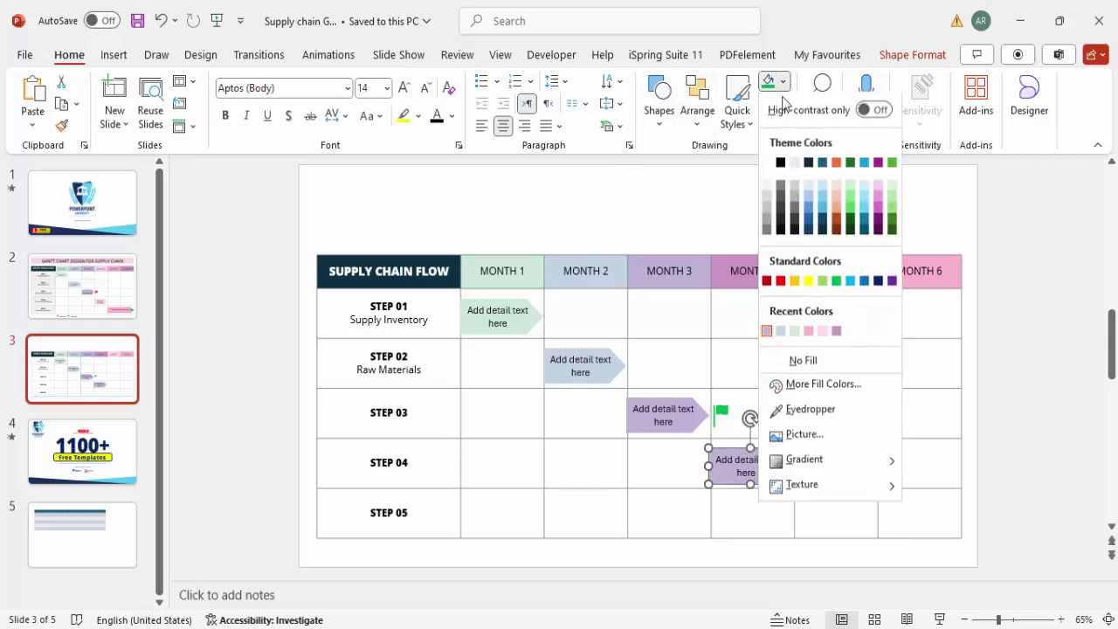
pyautogui.click(836, 333)
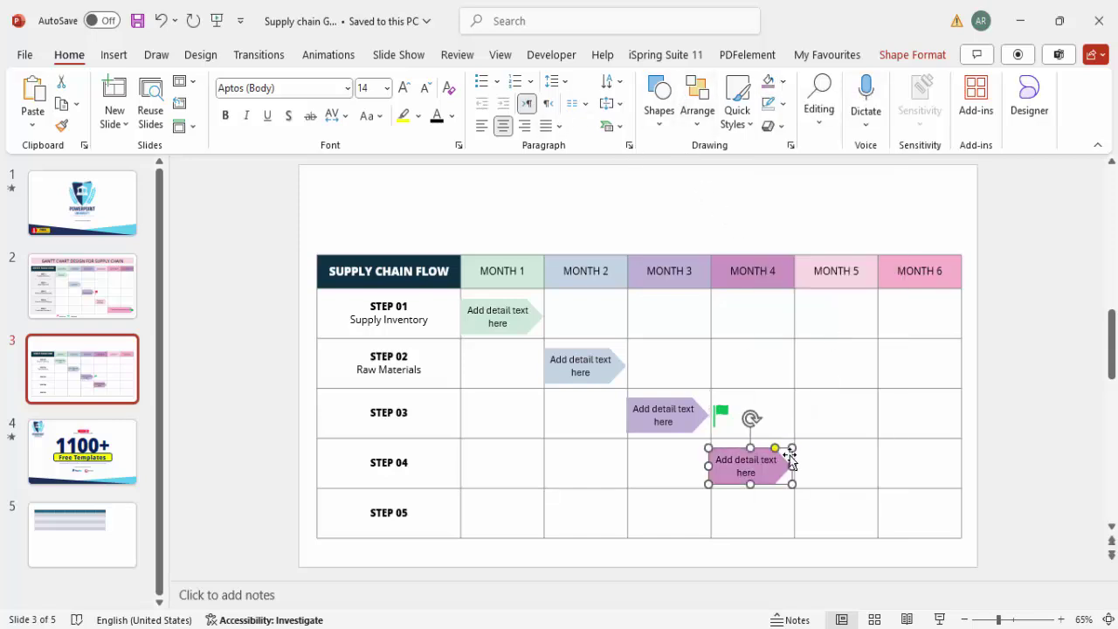
# Step: Copy a longer arrow into Step 05 spanning Months 5–6 and fill it pink
pyautogui.moveTo(789, 454); pyautogui.dragTo(961, 516)
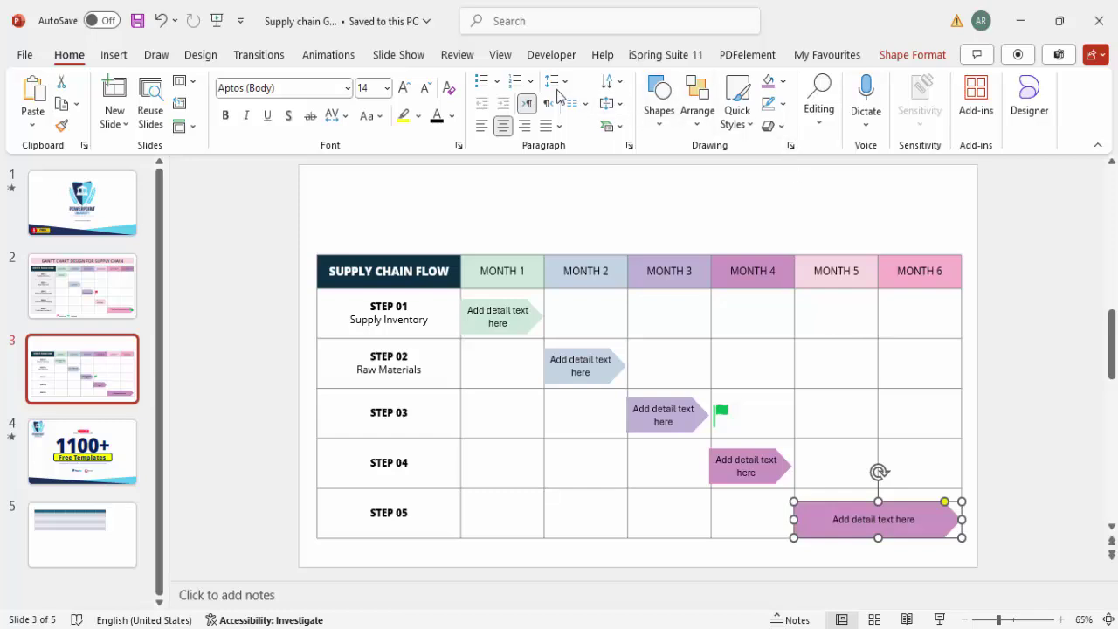
pyautogui.click(783, 82)
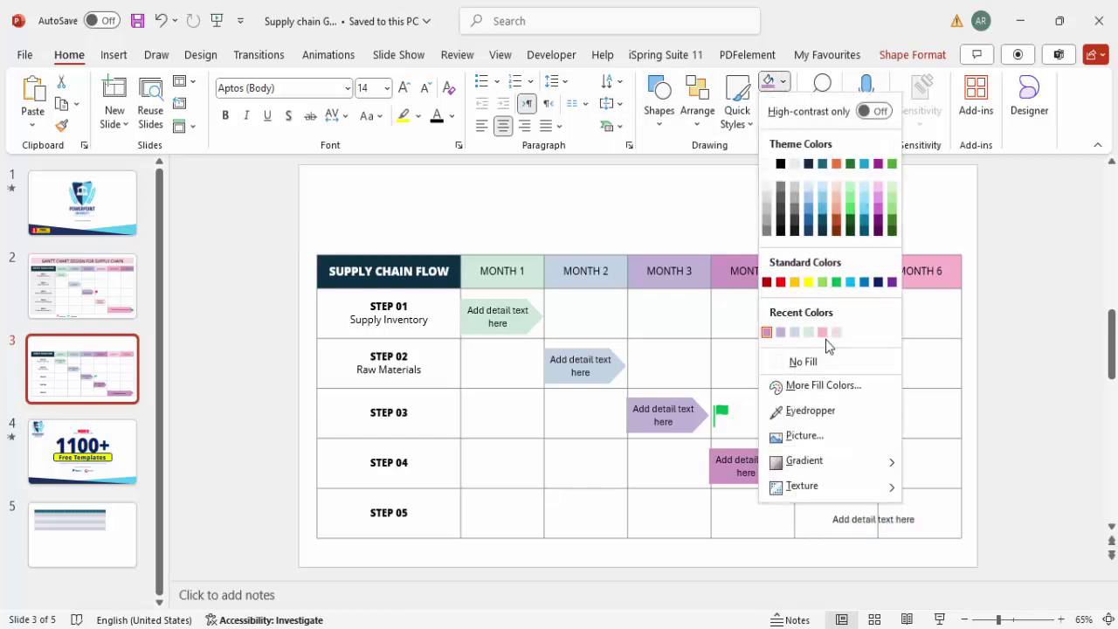
pyautogui.click(823, 333)
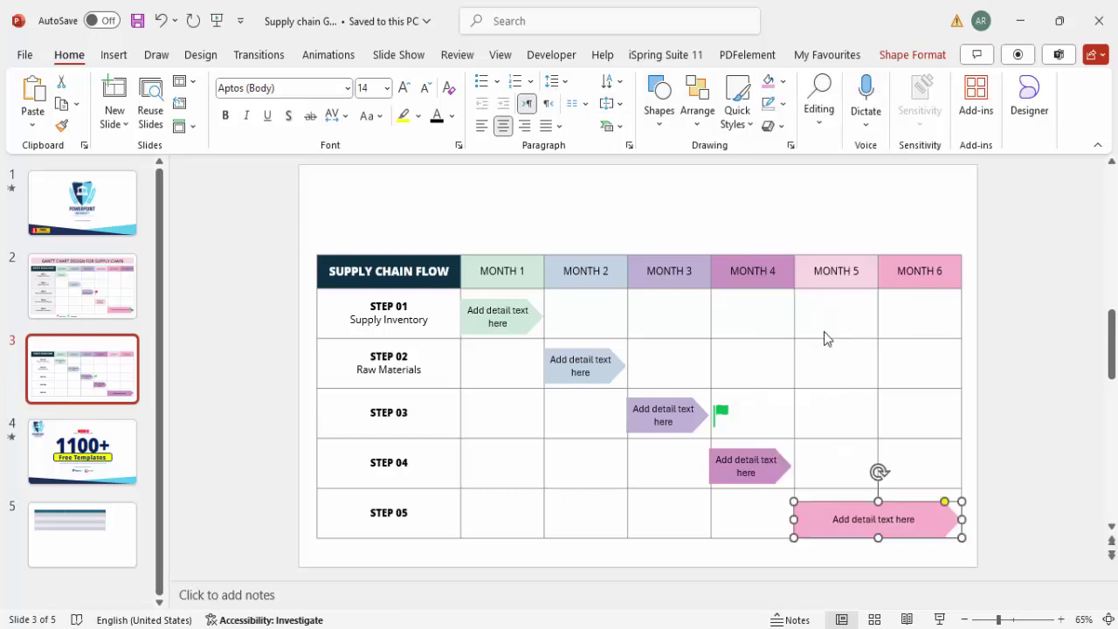
pyautogui.click(989, 478)
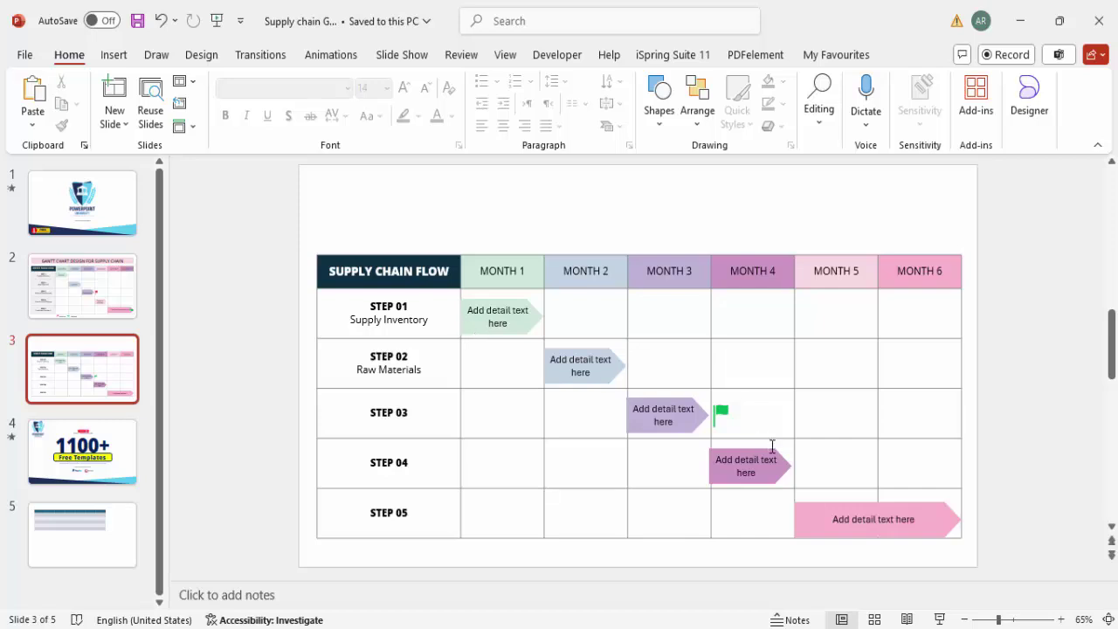
# Step: Add a text box above the table reading 'SUPPLY CHAIN GANTT CHART'
pyautogui.click(133, 55)
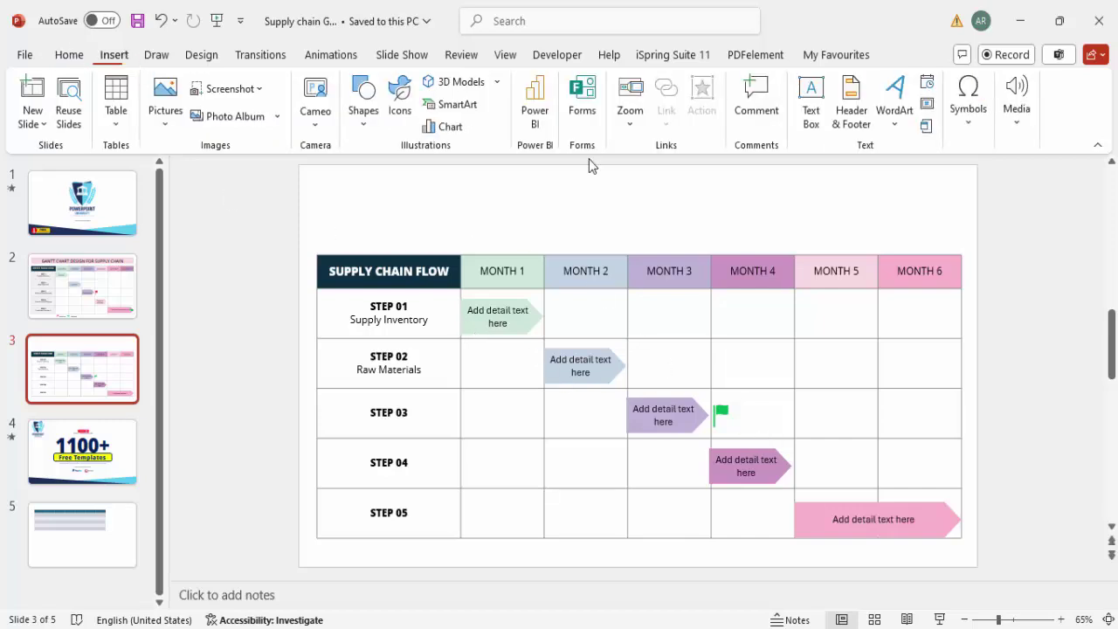
pyautogui.click(812, 90)
pyautogui.moveTo(317, 211); pyautogui.dragTo(959, 251)
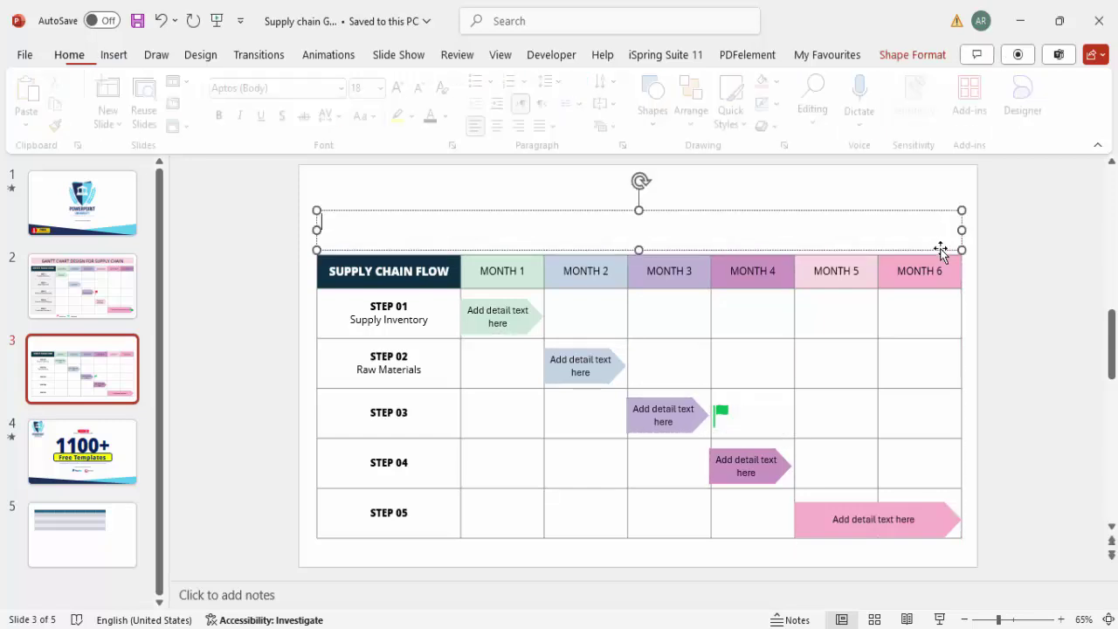
pyautogui.write('SUPPLY CHAIN')
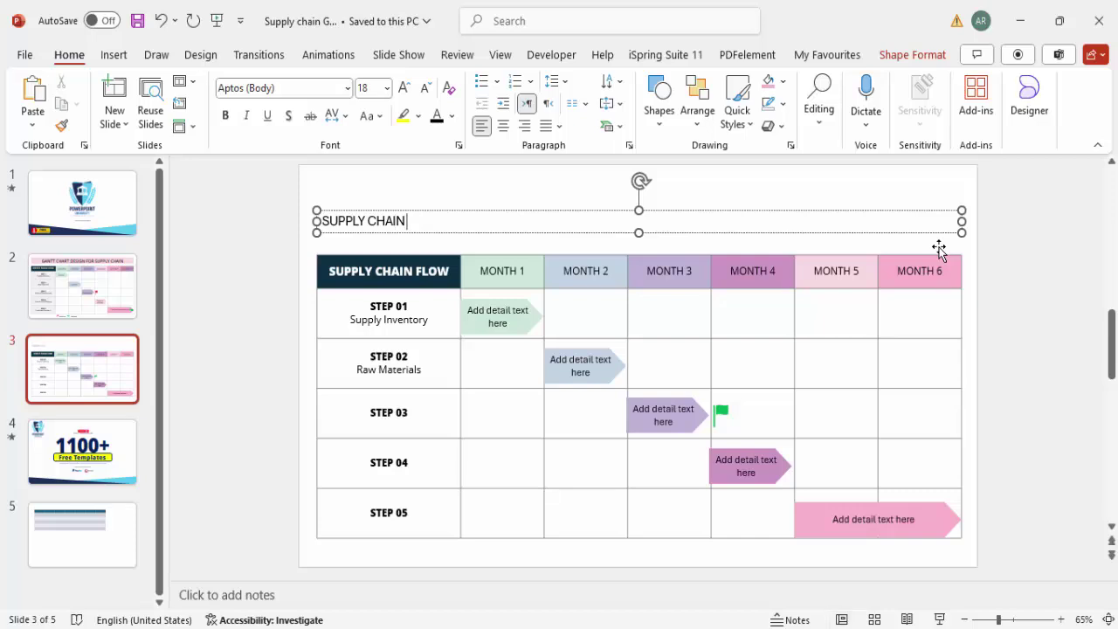
pyautogui.write(' GANTT CHART')
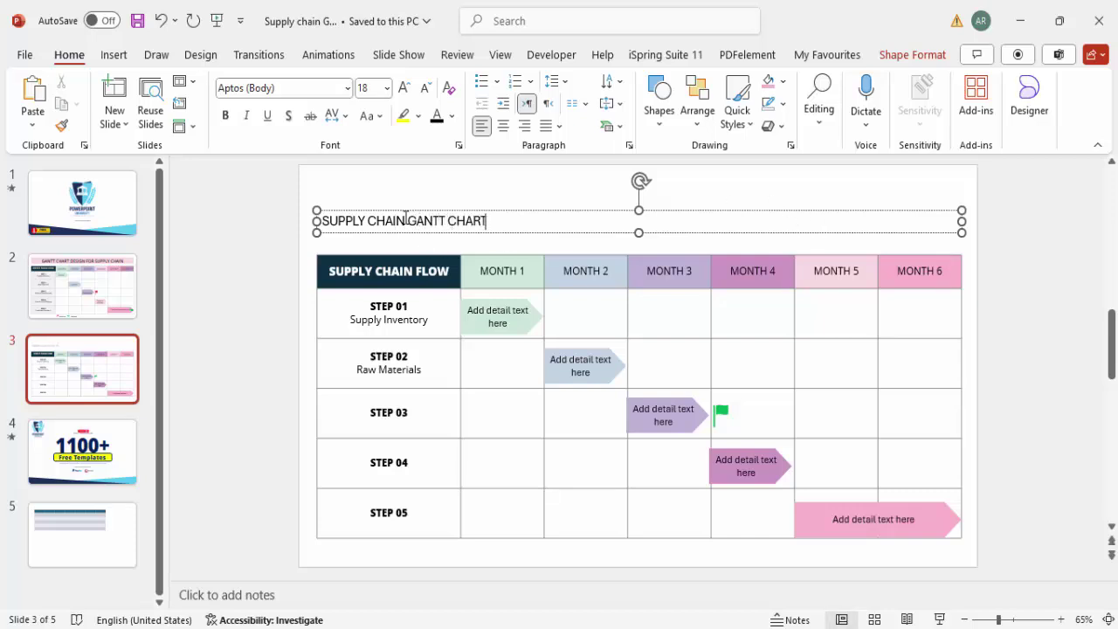
# Step: Format the title centred, grey, 36-pt Open Sans Extrabold, and nudge it up slightly
pyautogui.click(402, 209)
pyautogui.click(504, 125)
pyautogui.click(278, 89)
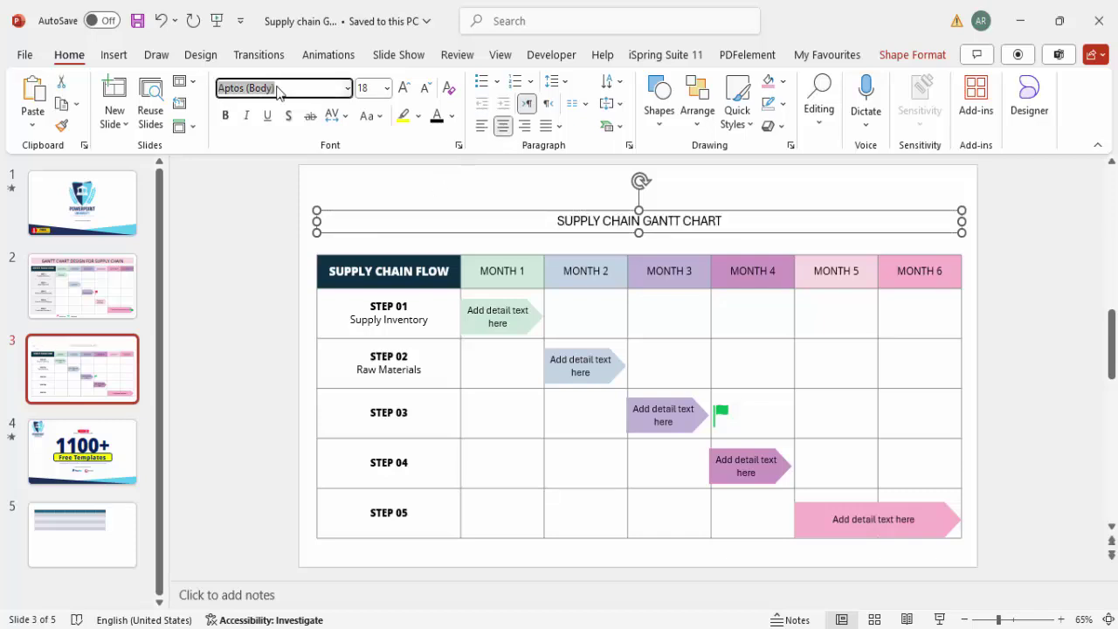
pyautogui.write('Open Sans E')
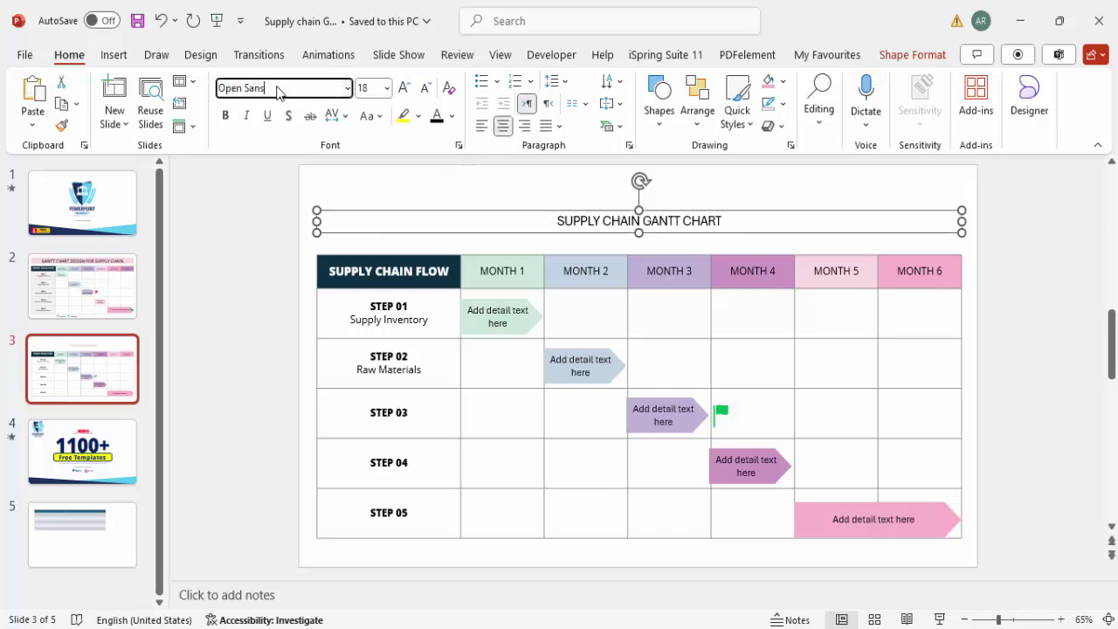
pyautogui.press('Return')
pyautogui.click(404, 87)
pyautogui.click(404, 87)
pyautogui.click(404, 88)
pyautogui.click(404, 87)
pyautogui.click(404, 87)
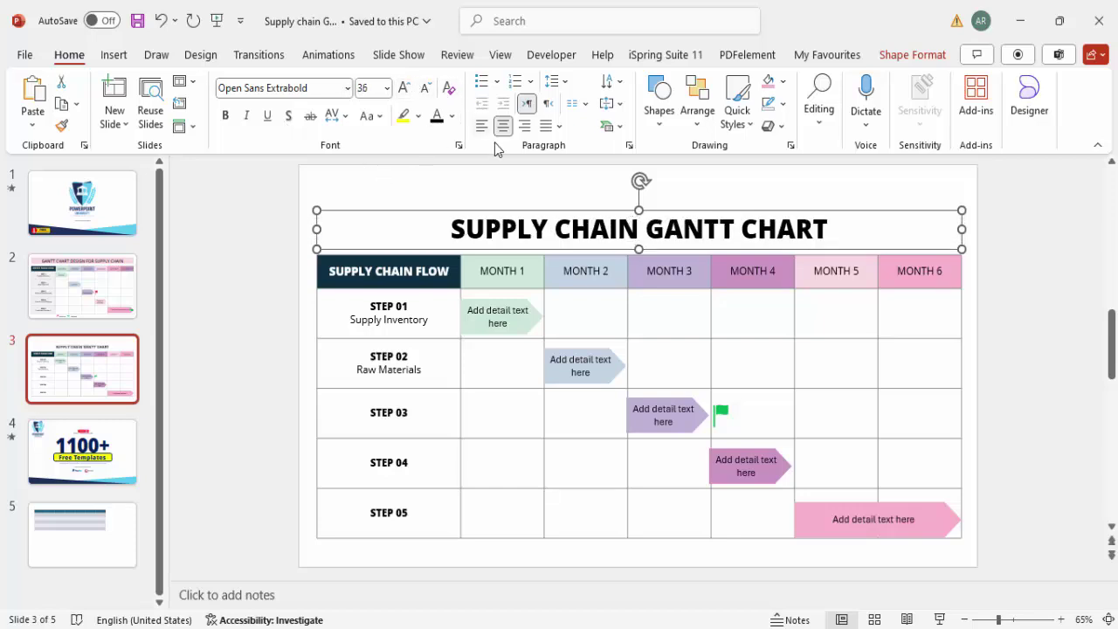
pyautogui.click(452, 116)
pyautogui.click(442, 261)
pyautogui.moveTo(582, 210); pyautogui.dragTo(585, 202)
pyautogui.click(985, 217)
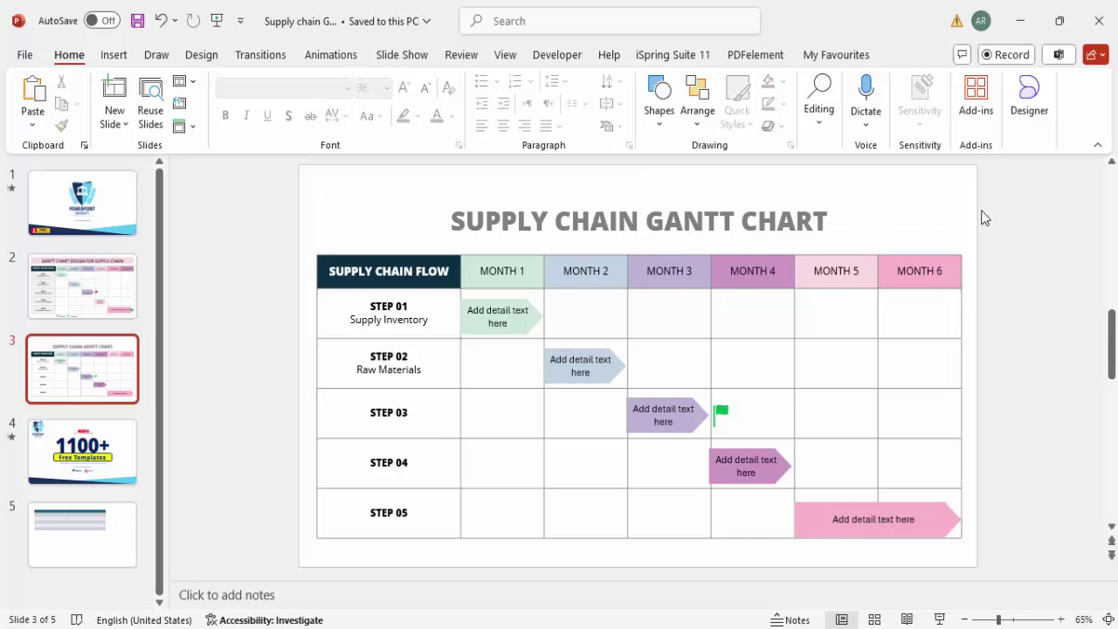
# Step: Place a copy of the green flag below the table, resized to 0.3" height
pyautogui.click(721, 411)
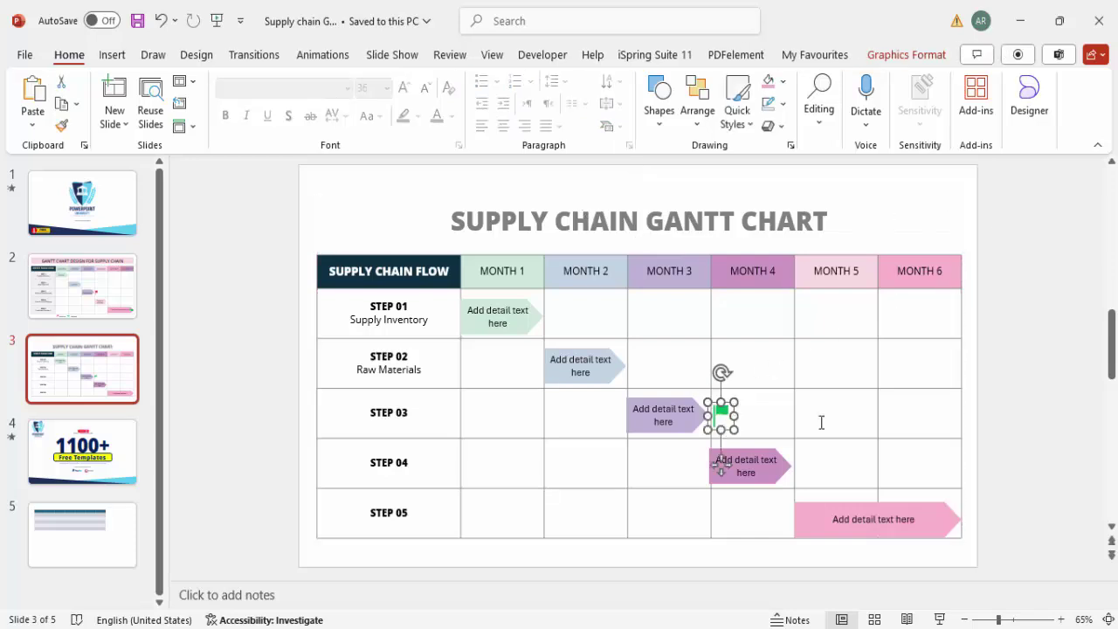
pyautogui.moveTo(721, 415); pyautogui.dragTo(492, 569)
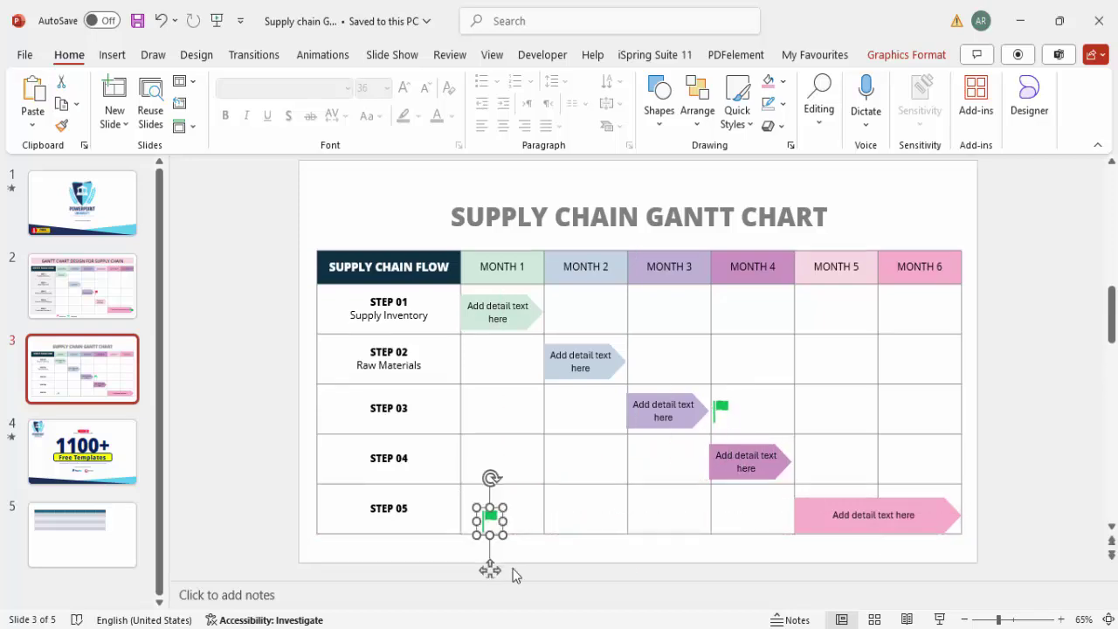
pyautogui.press('Down')
pyautogui.press('Down')
pyautogui.press('Down')
pyautogui.press('Down')
pyautogui.press('Down')
pyautogui.press('Down')
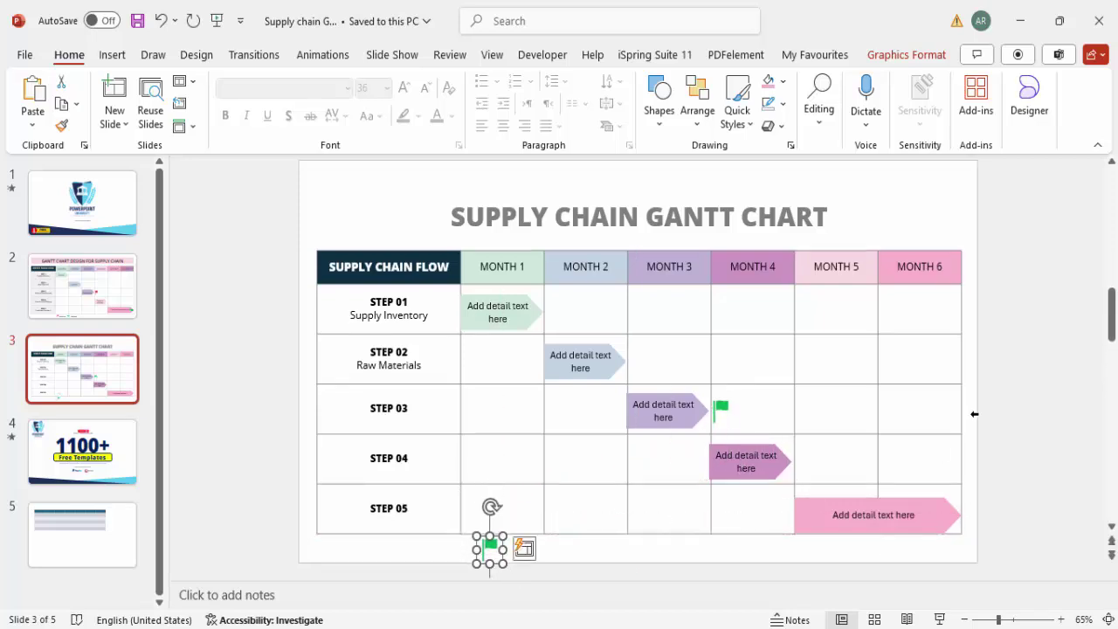
pyautogui.click(908, 58)
pyautogui.click(1017, 89)
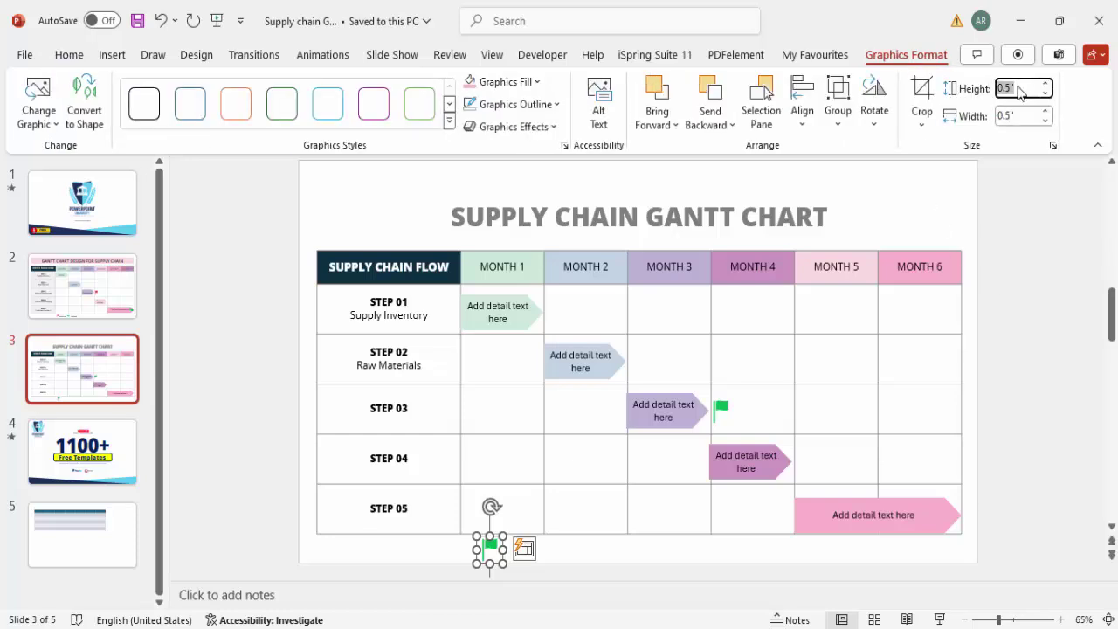
pyautogui.write('0.3')
pyautogui.press('Return')
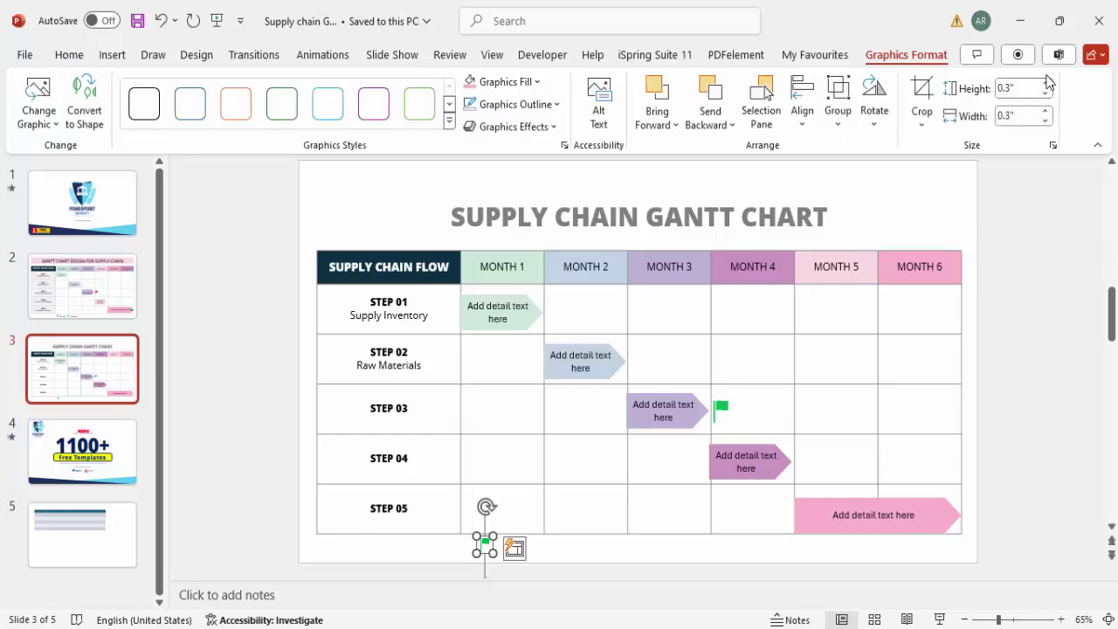
pyautogui.press('Down')
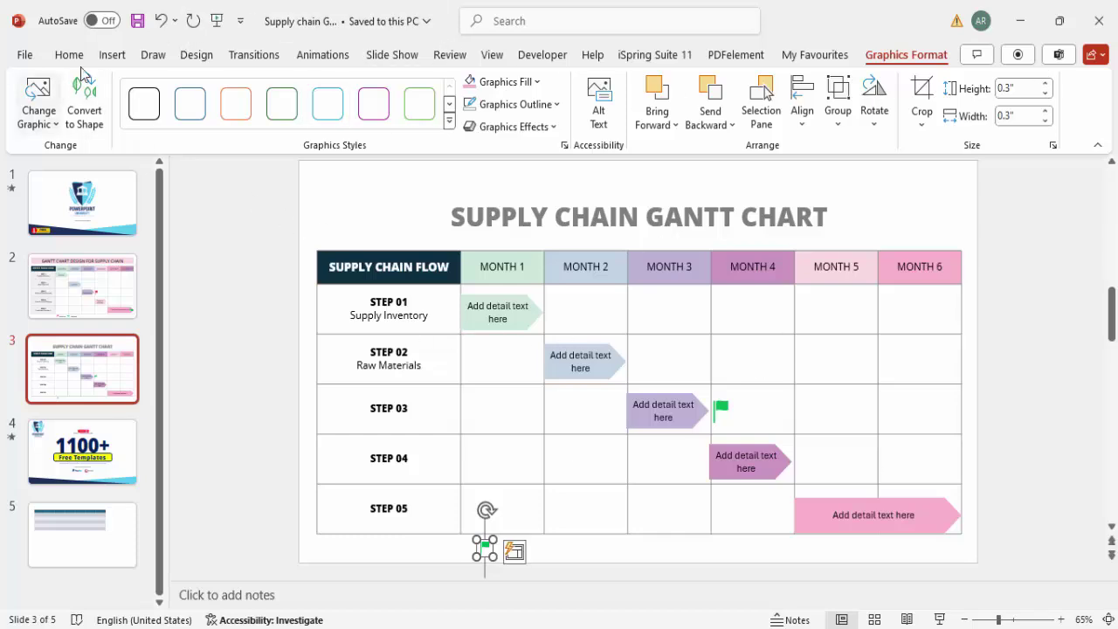
# Step: Add a 'milestone' label beside the flag in dark grey 12-point text
pyautogui.click(114, 55)
pyautogui.click(810, 94)
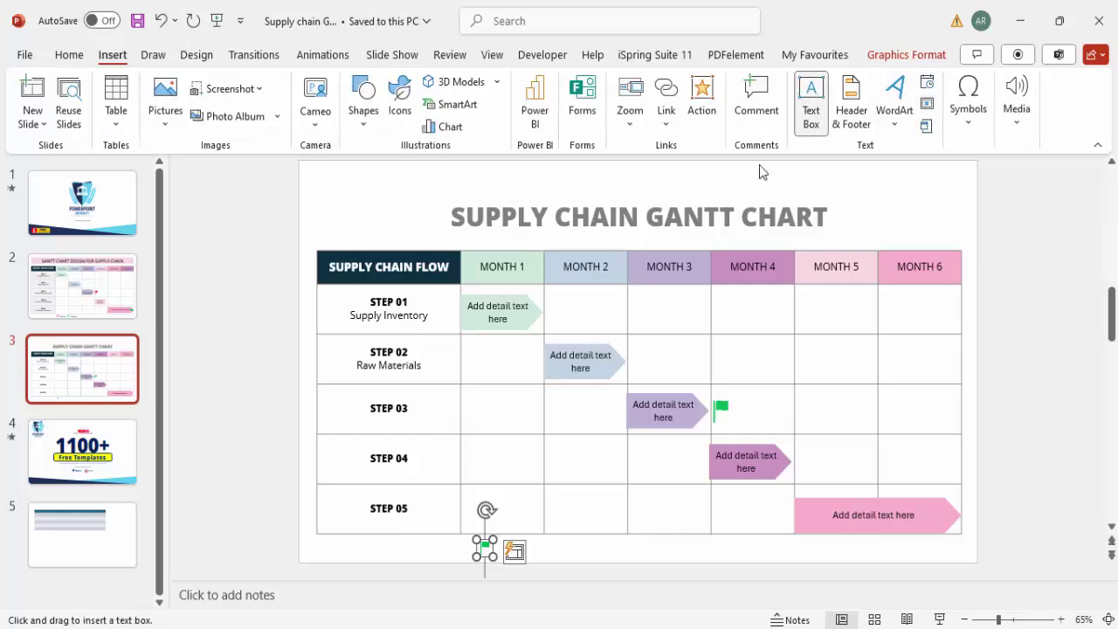
pyautogui.moveTo(554, 547); pyautogui.dragTo(691, 534)
pyautogui.write('milestone')
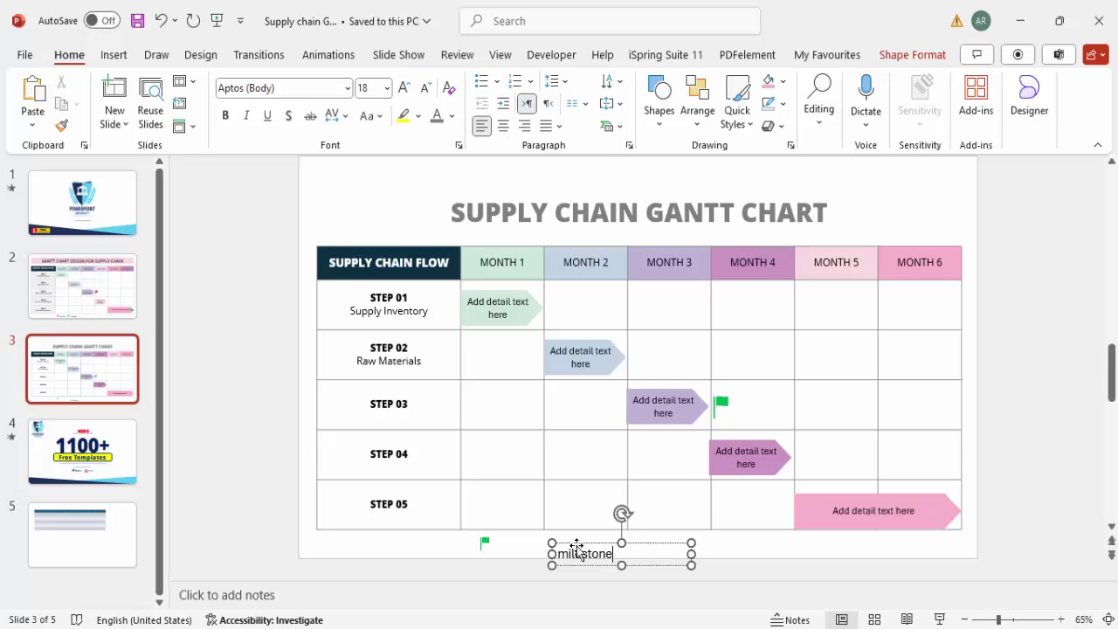
pyautogui.doubleClick(577, 548)
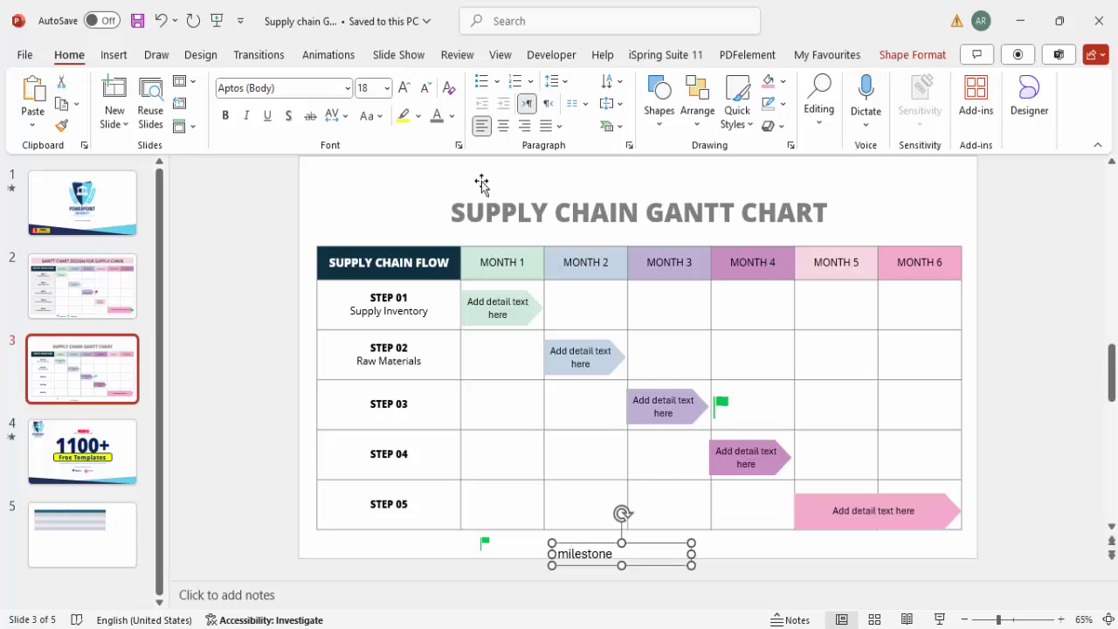
pyautogui.click(452, 115)
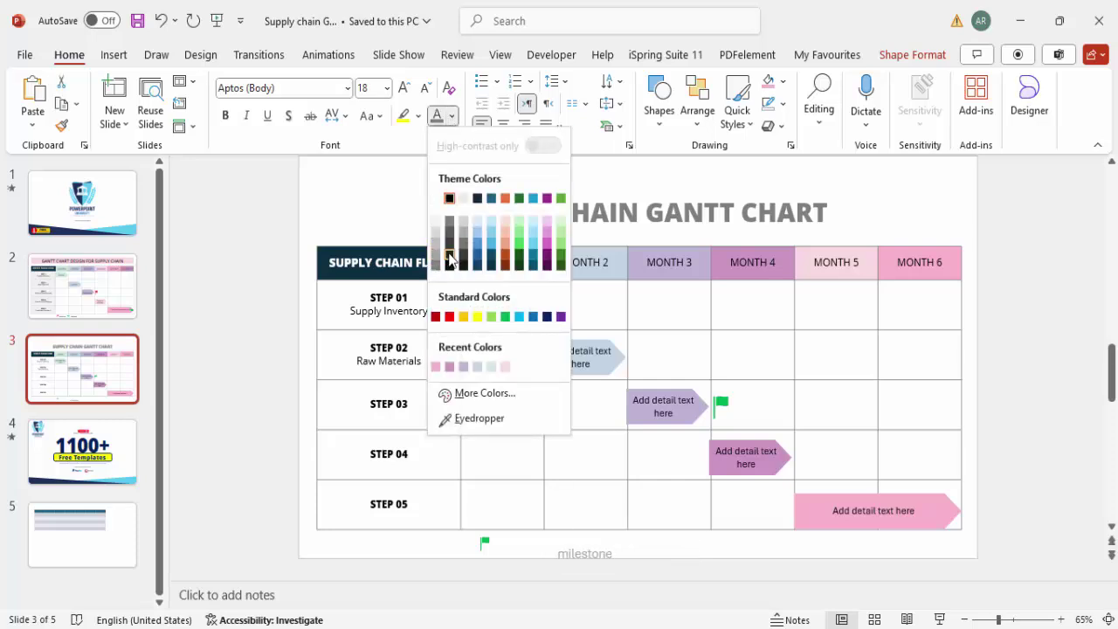
pyautogui.click(449, 248)
pyautogui.click(424, 91)
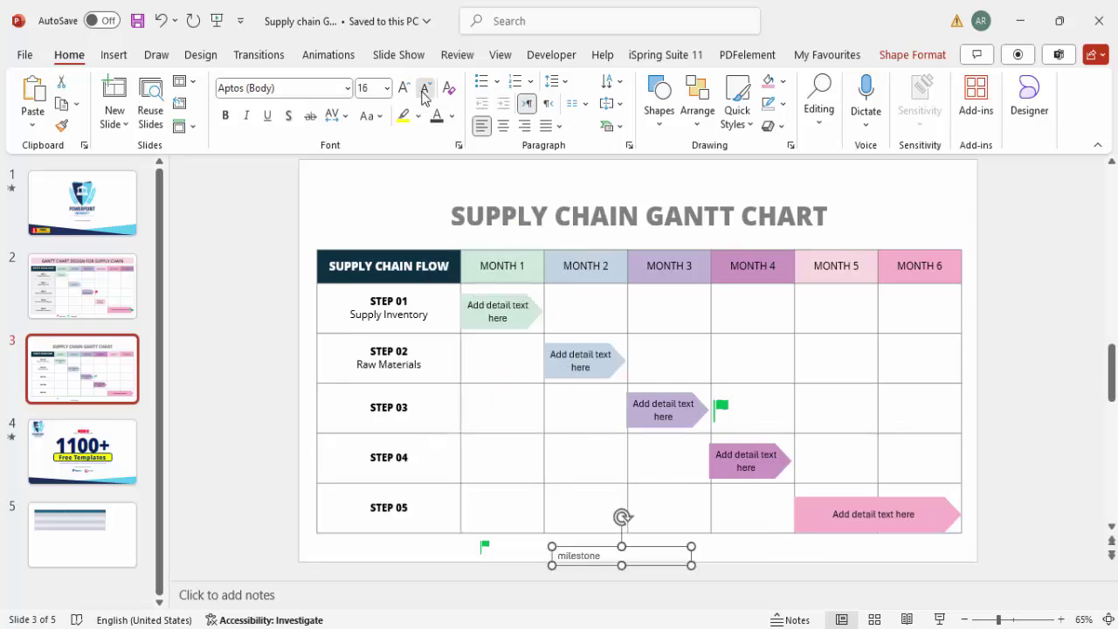
pyautogui.click(424, 90)
pyautogui.click(425, 91)
pyautogui.moveTo(690, 565); pyautogui.dragTo(569, 547)
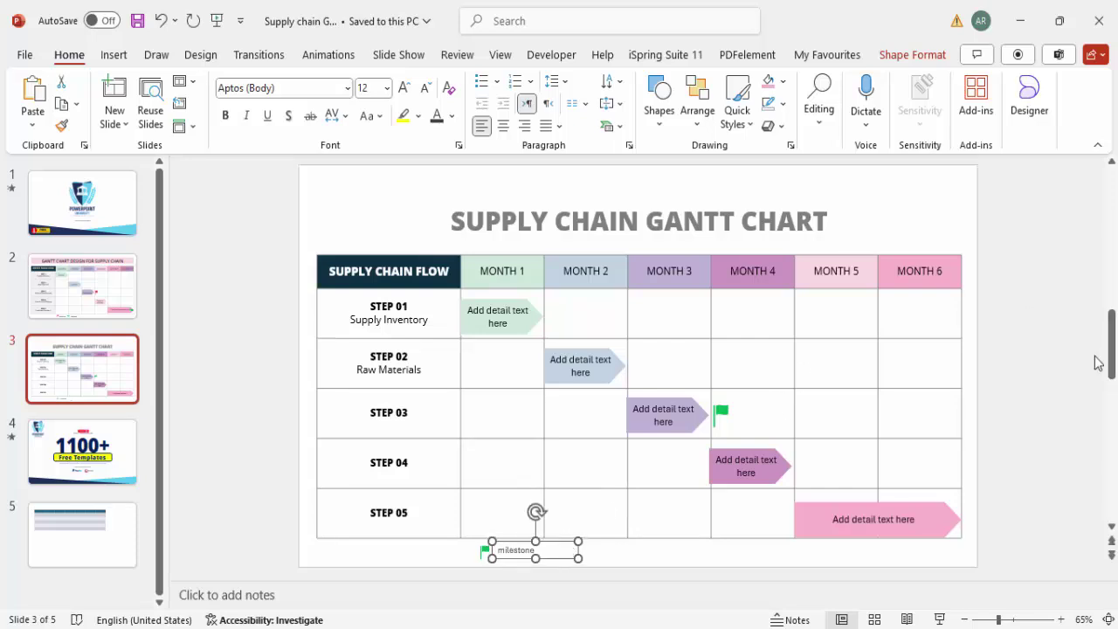
pyautogui.click(993, 374)
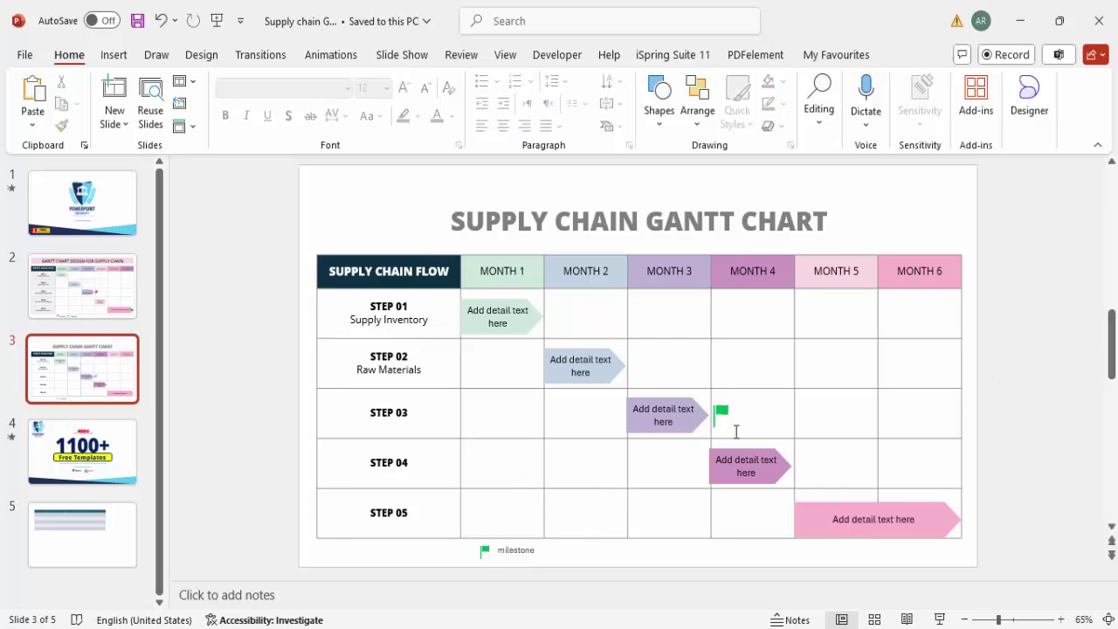
# Step: Nudge the Step 05 arrow up slightly
pyautogui.click(941, 517)
pyautogui.press('Up')
pyautogui.press('Up')
pyautogui.press('Up')
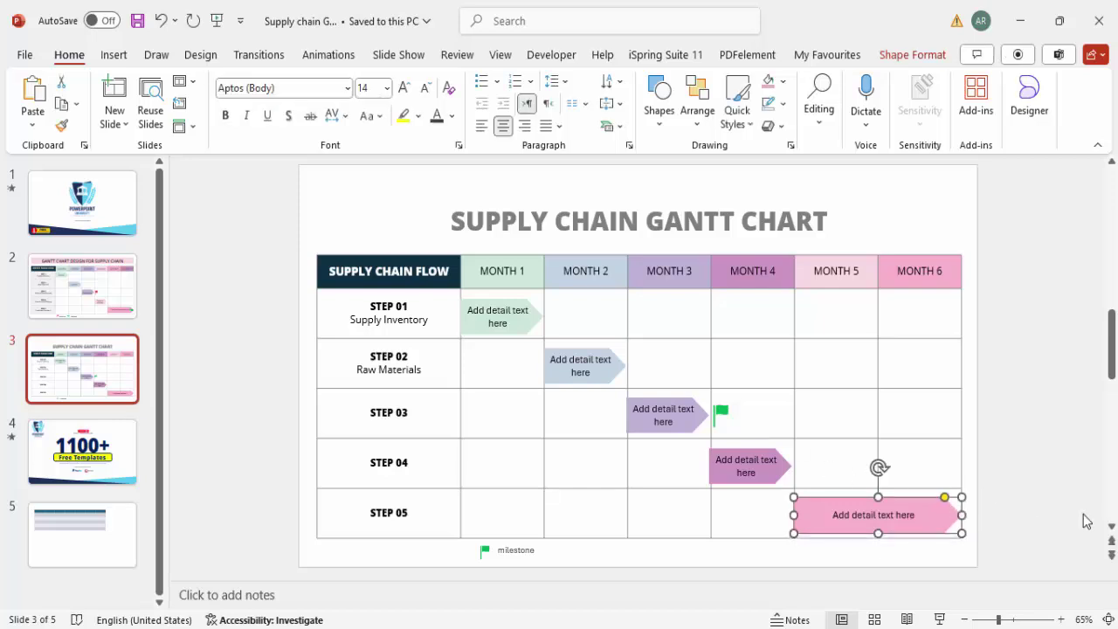
pyautogui.click(1028, 508)
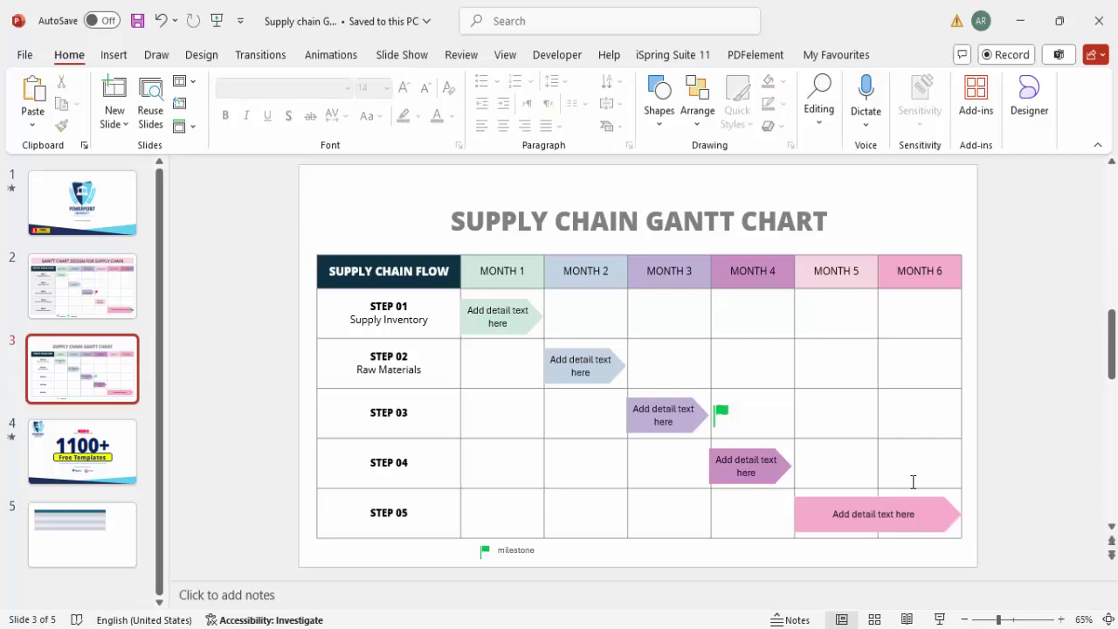